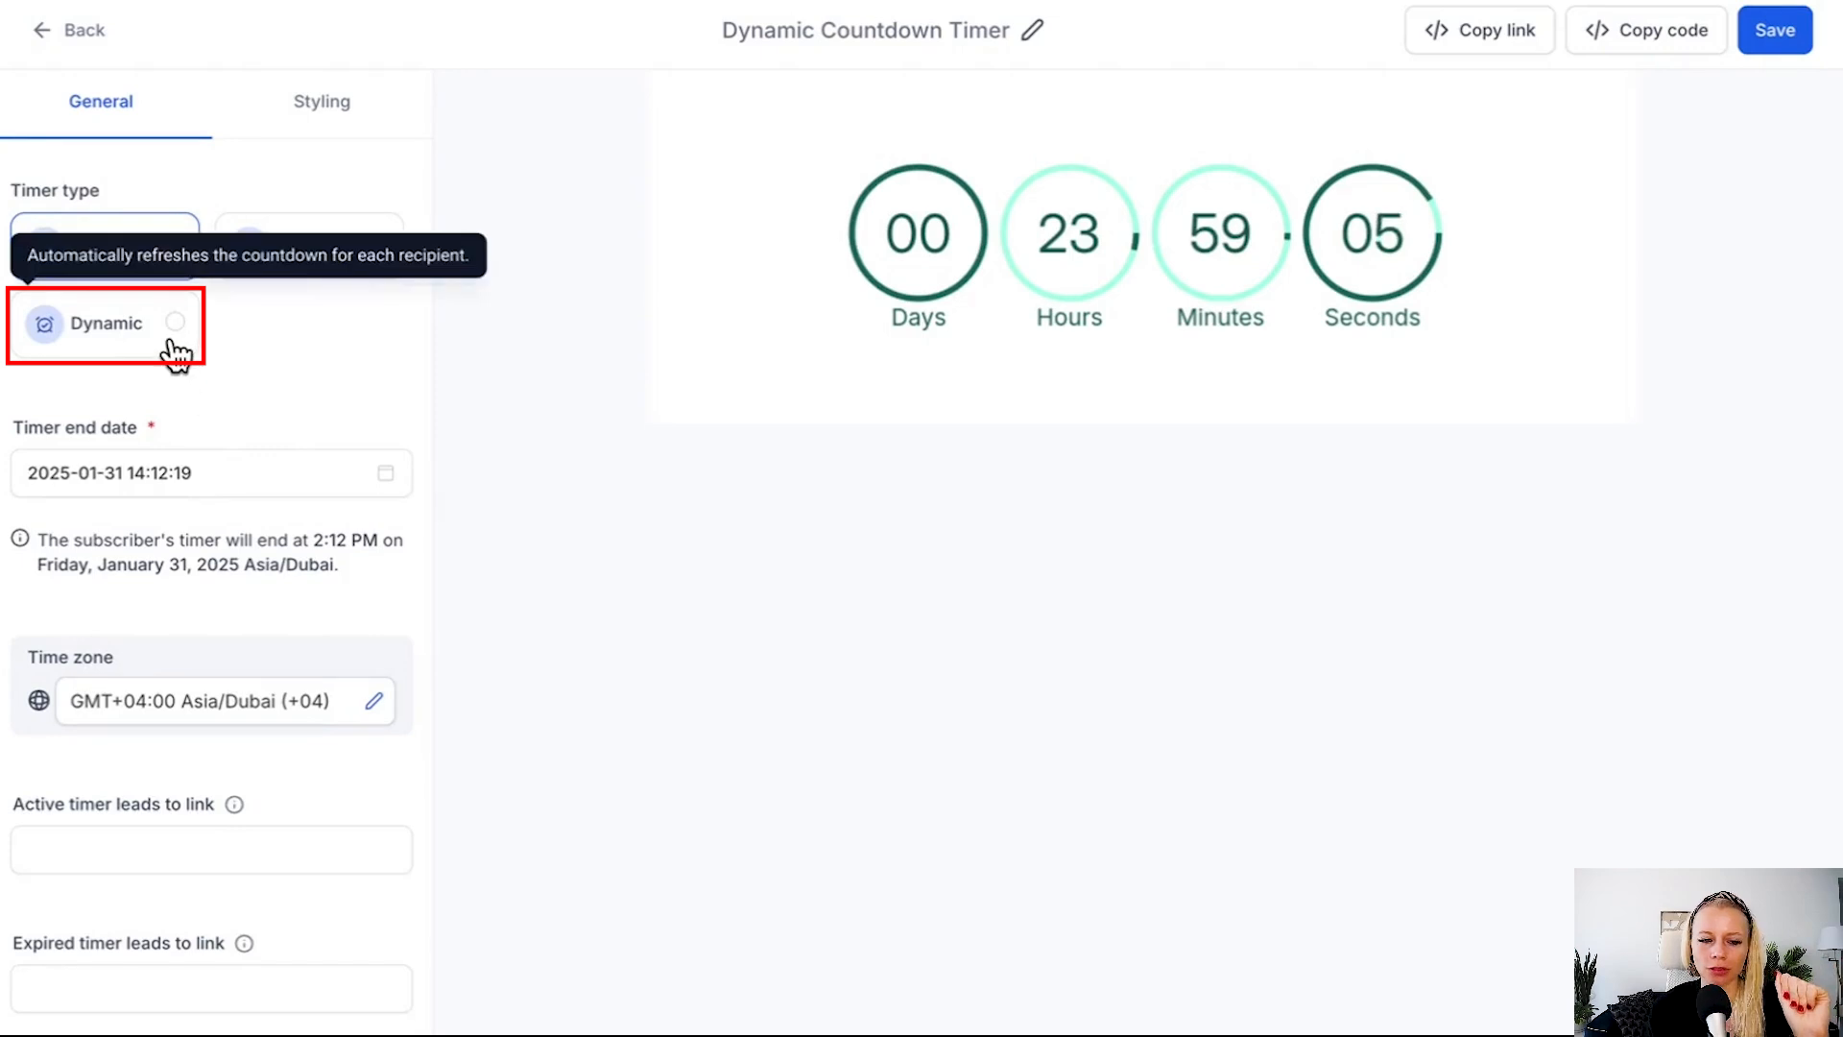
Set the timer type to Dynamic and review its countdown duration, end time and time zone settings.
{"action": "left_click", "coordinate": [173, 338]}
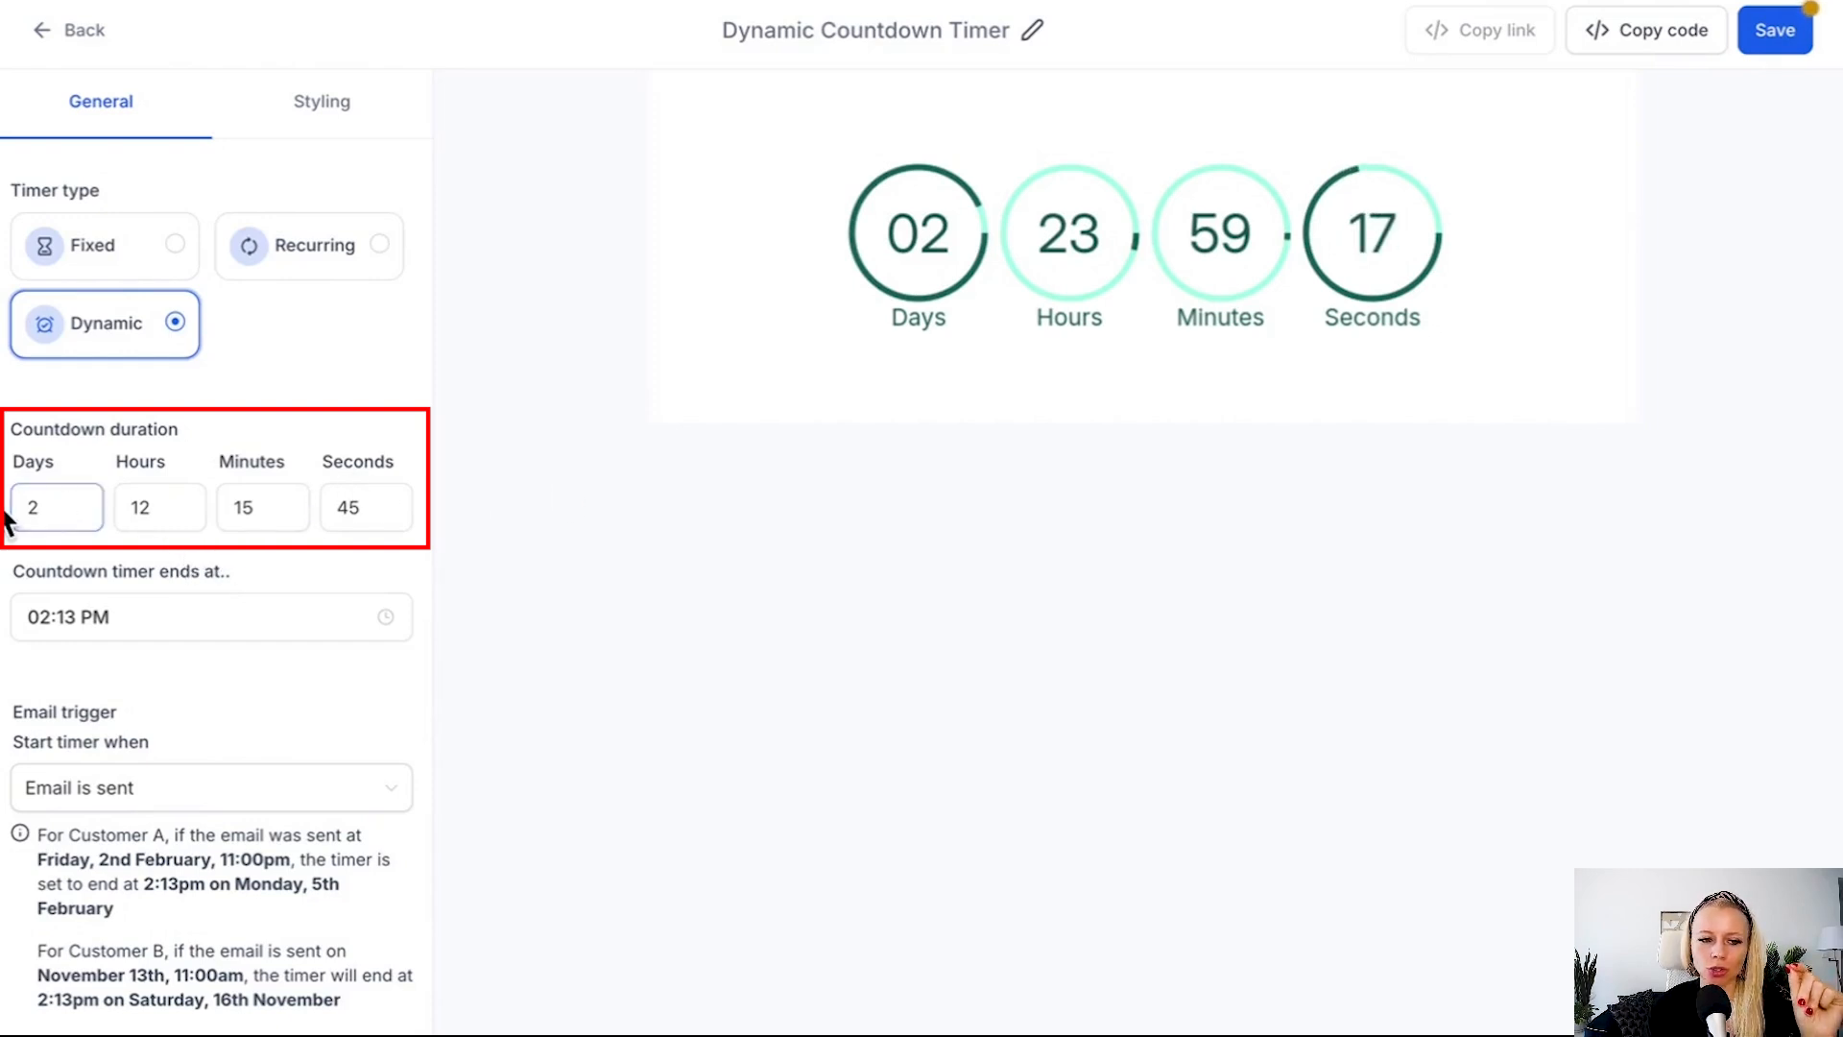
{"action": "scroll", "coordinate": [279, 569], "scroll_direction": "down", "scroll_amount": 5}
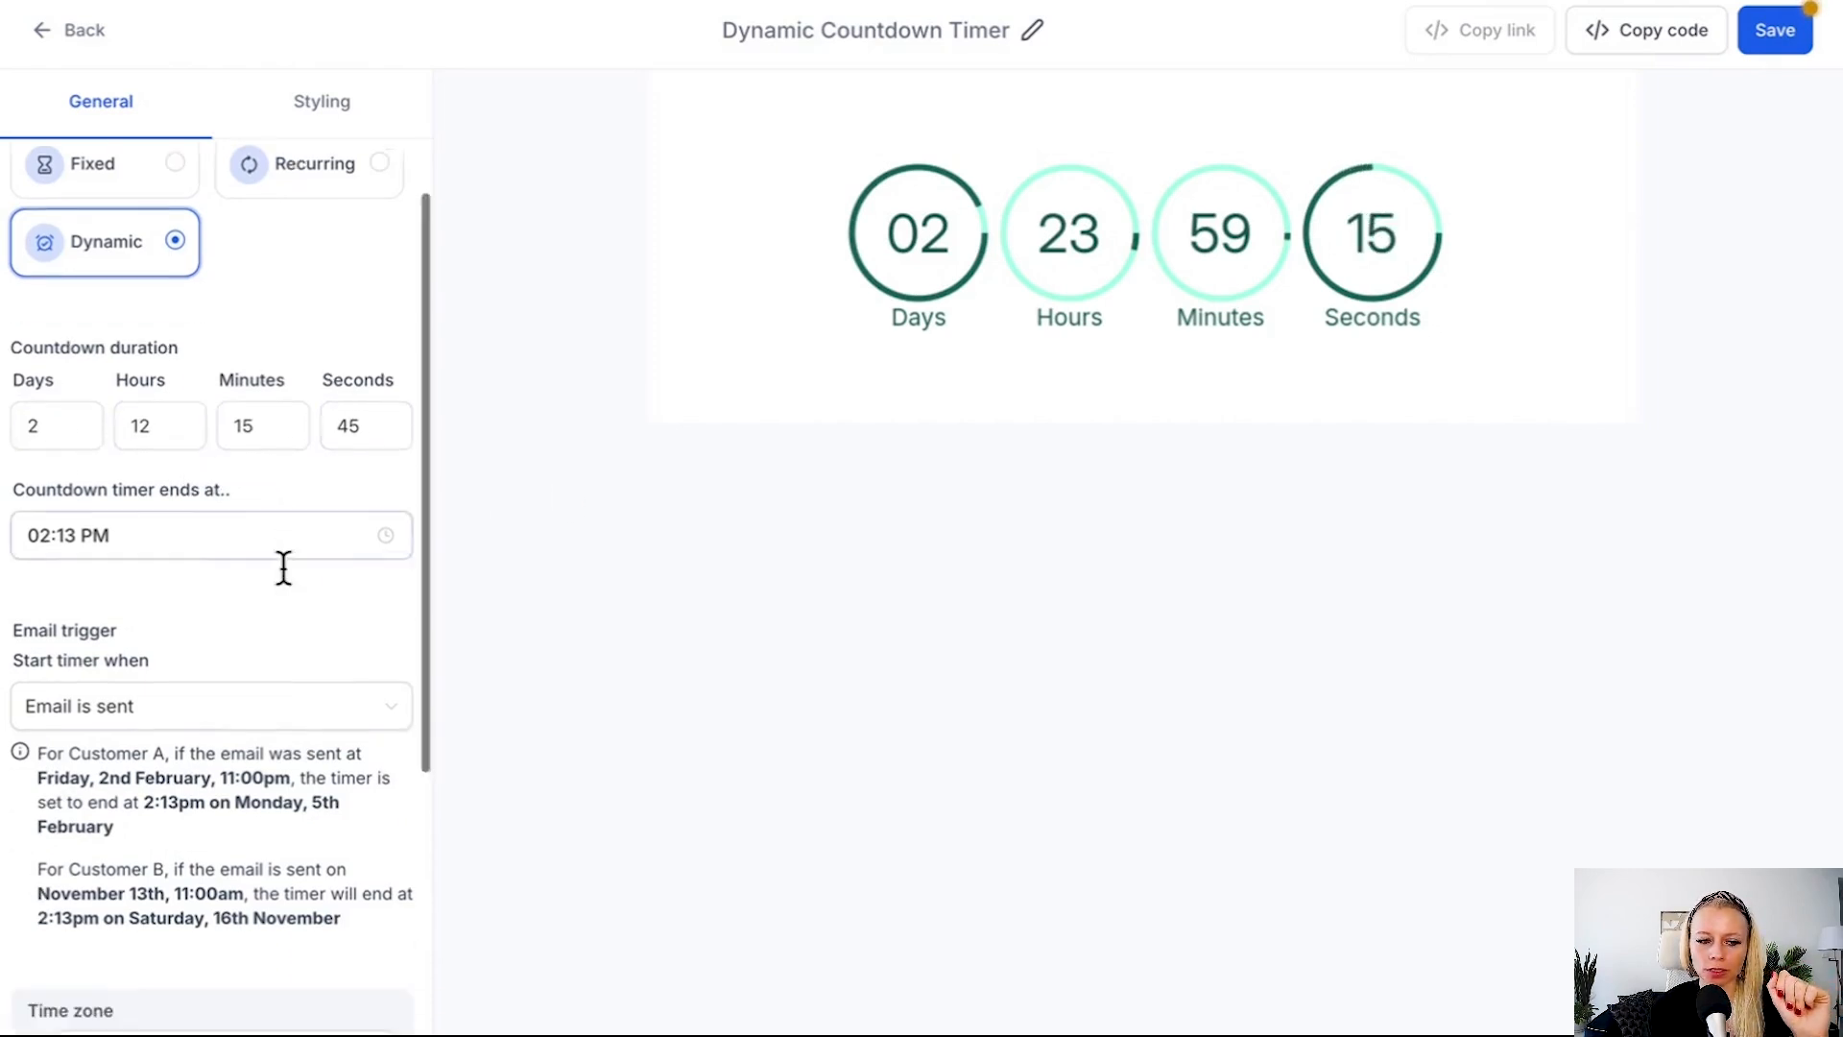
{"action": "scroll", "coordinate": [280, 585], "scroll_direction": "up", "scroll_amount": 2}
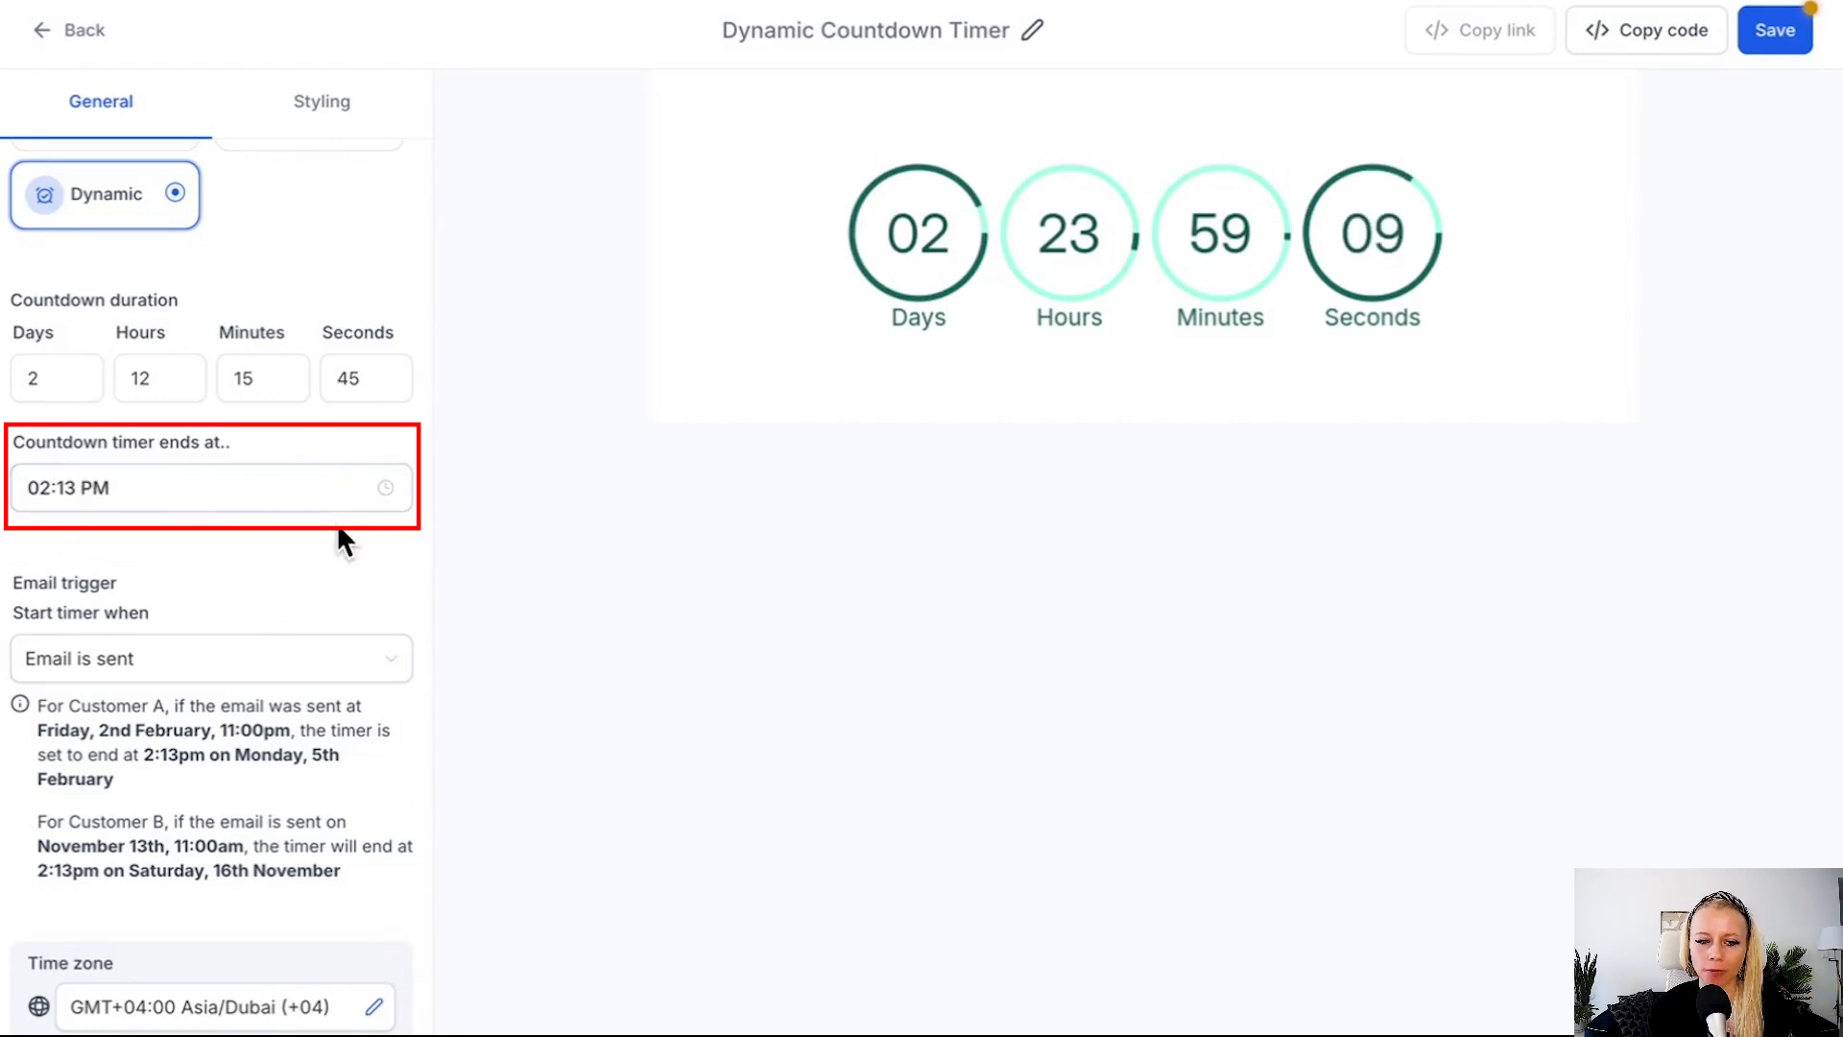
{"action": "scroll", "coordinate": [327, 534], "scroll_direction": "down", "scroll_amount": 2}
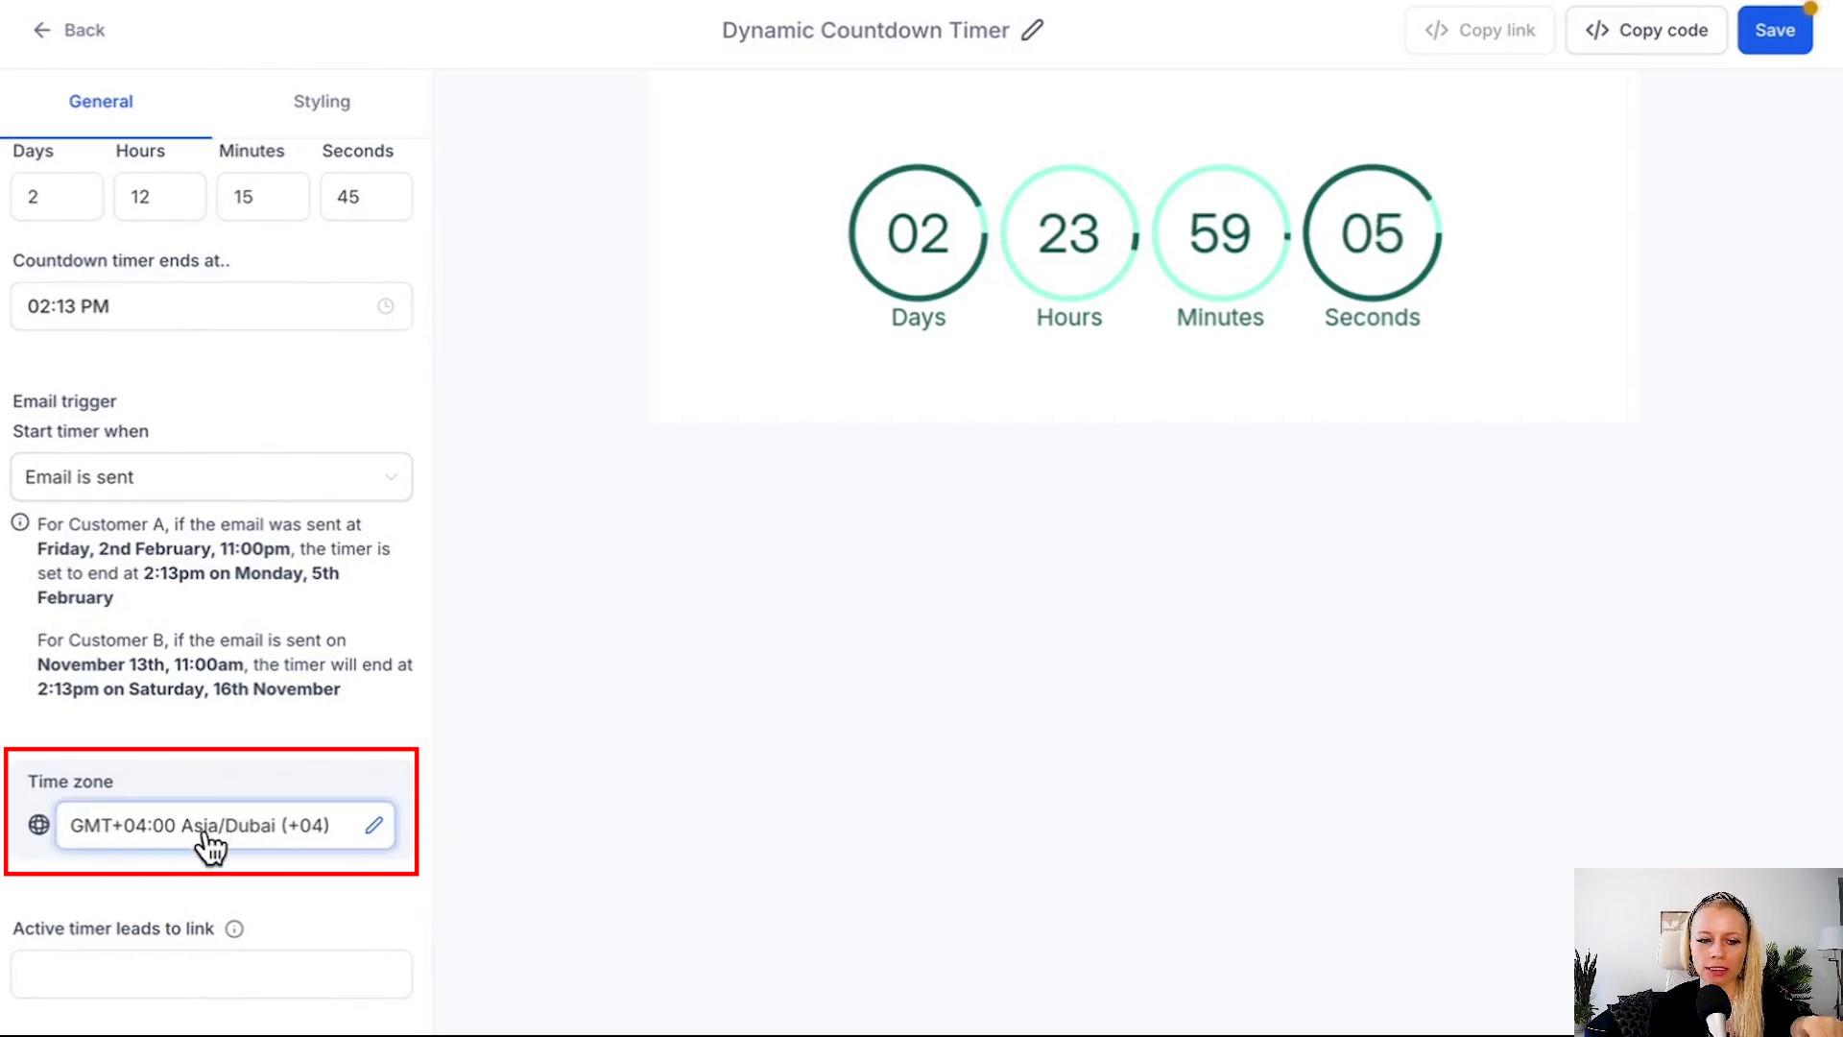
{"action": "scroll", "coordinate": [204, 826], "scroll_direction": "up", "scroll_amount": 1}
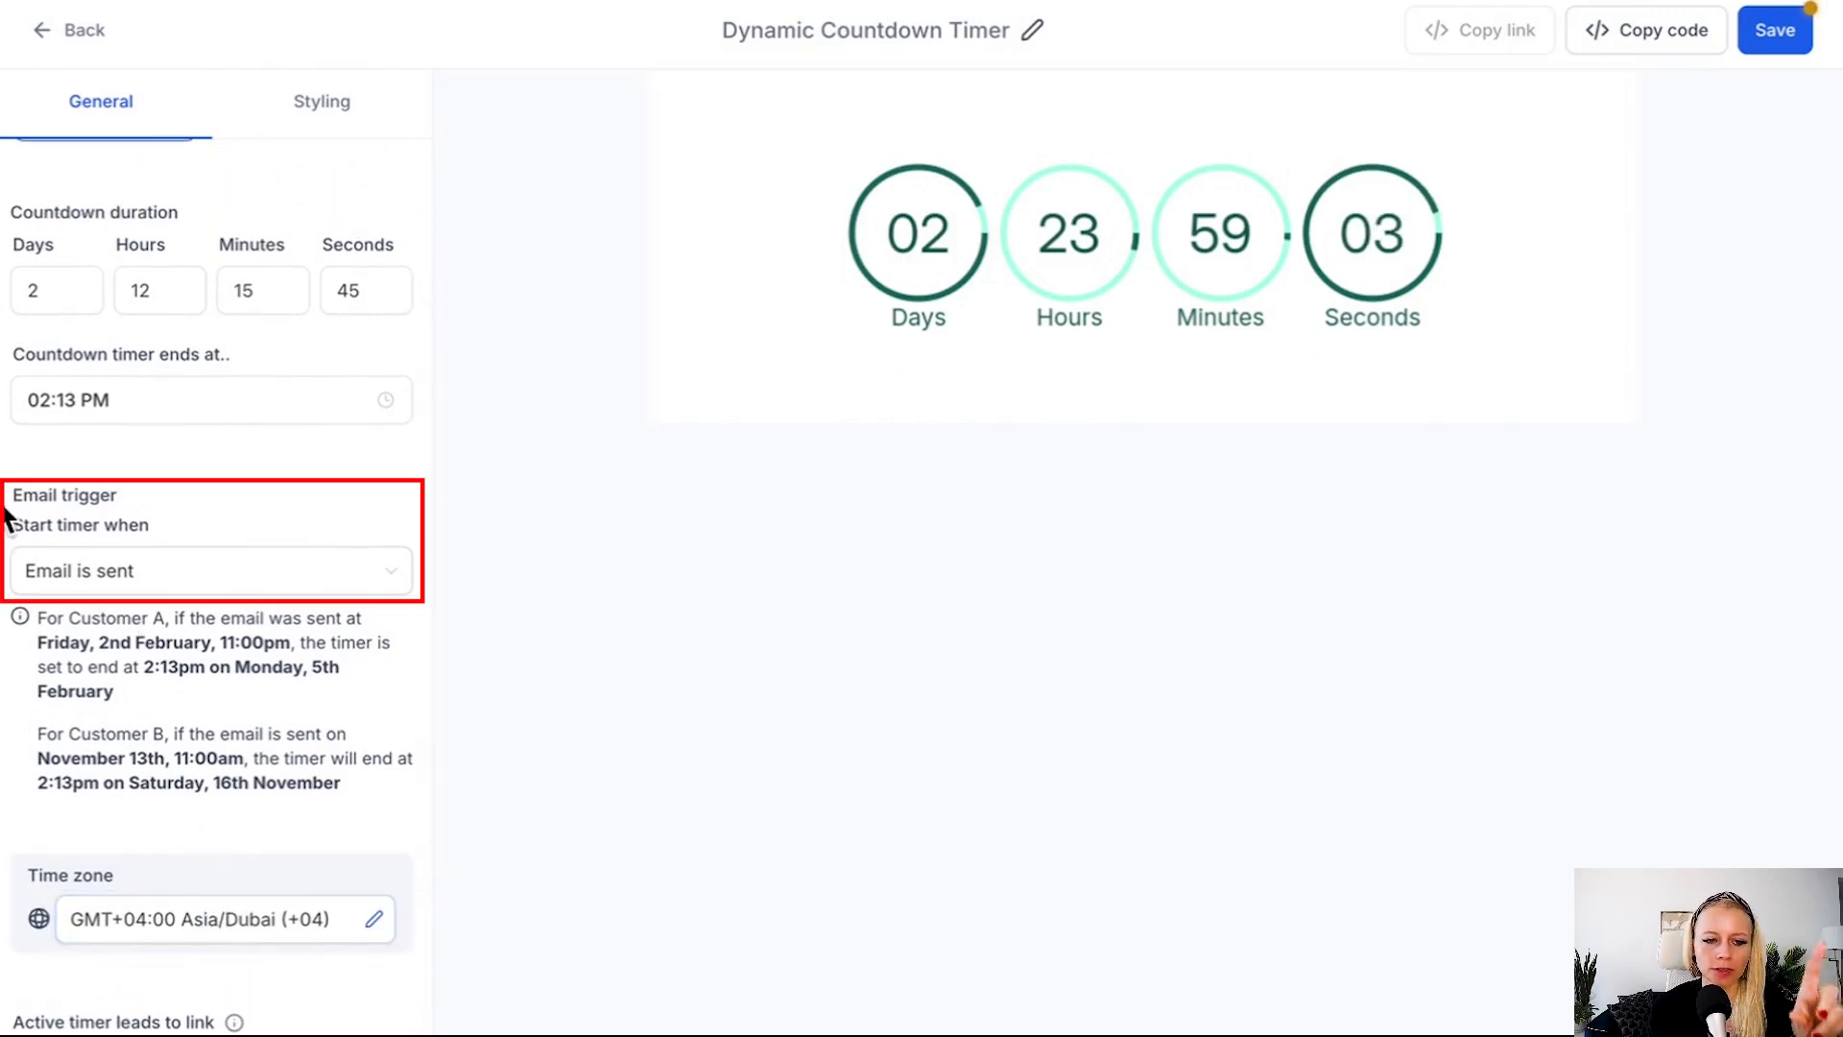
Review the email trigger options and the example end dates given for Customer A and Customer B.
{"action": "left_click", "coordinate": [223, 579]}
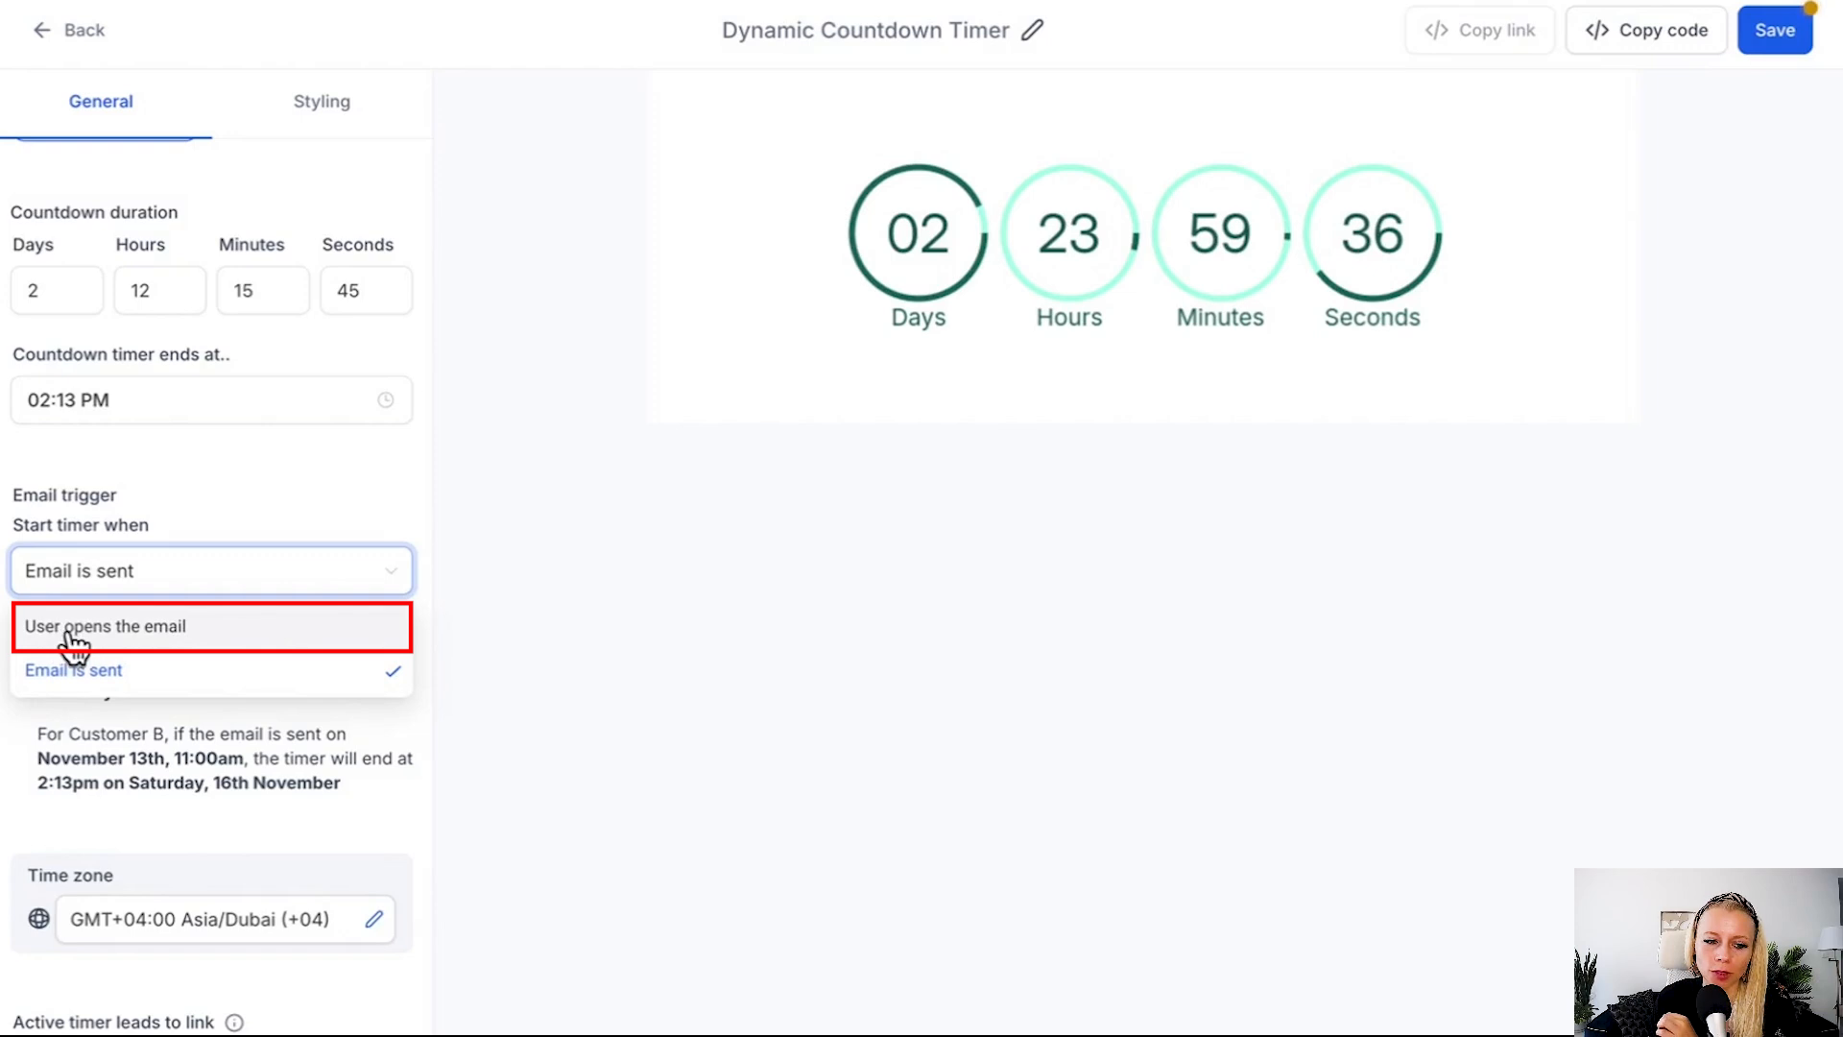
{"action": "left_click", "coordinate": [265, 637]}
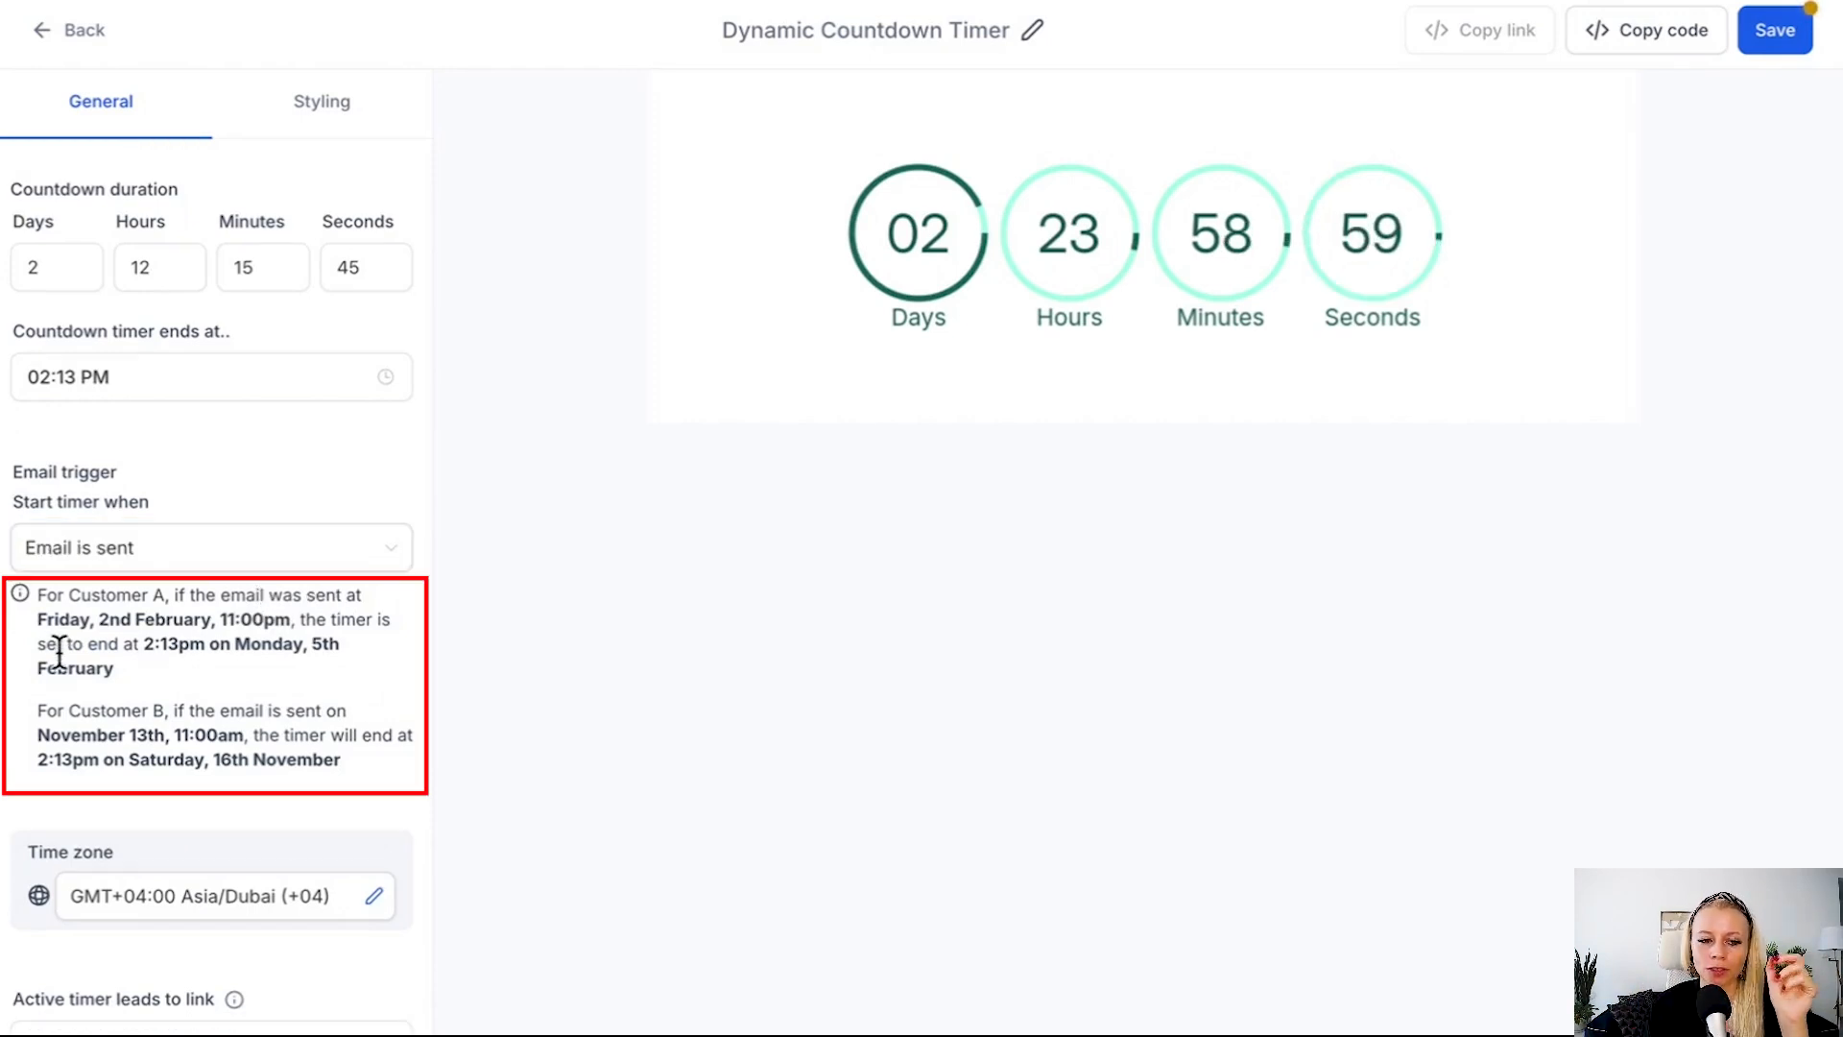
{"action": "left_click_drag", "start_coordinate": [38, 595], "coordinate": [173, 597]}
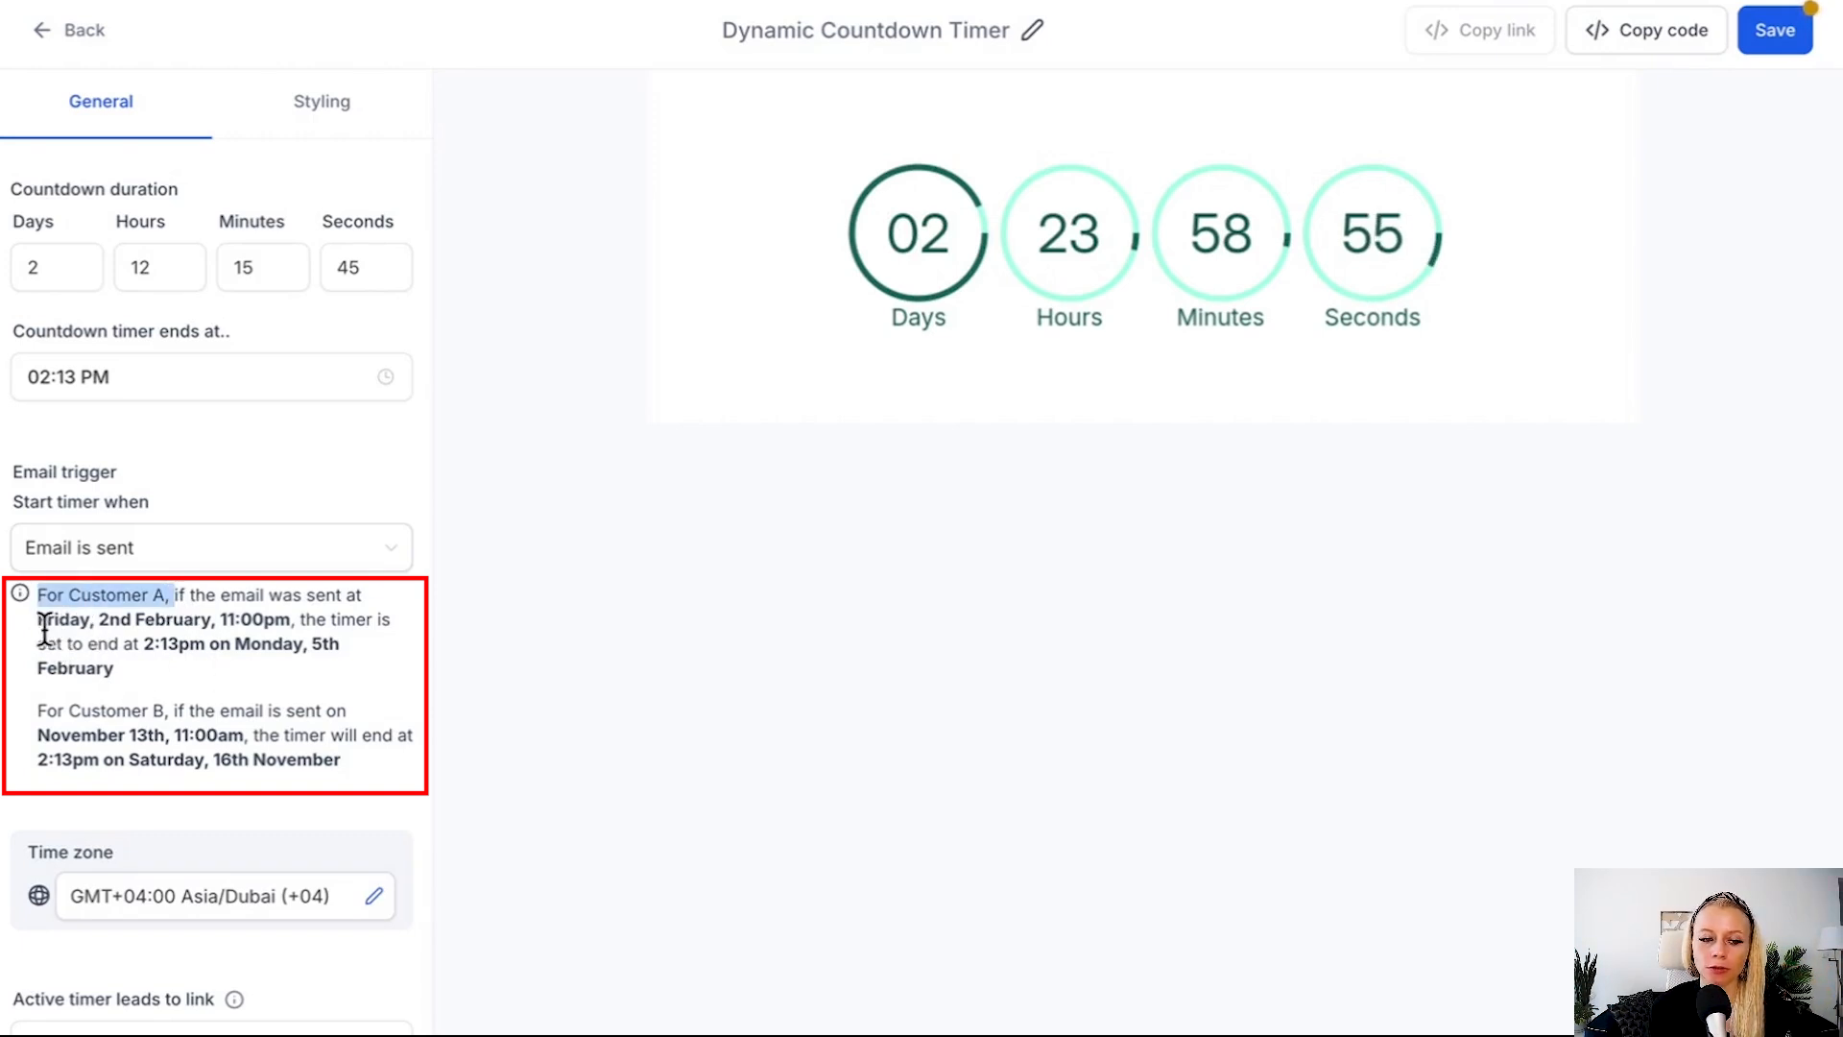
{"action": "left_click_drag", "start_coordinate": [217, 619], "coordinate": [280, 615]}
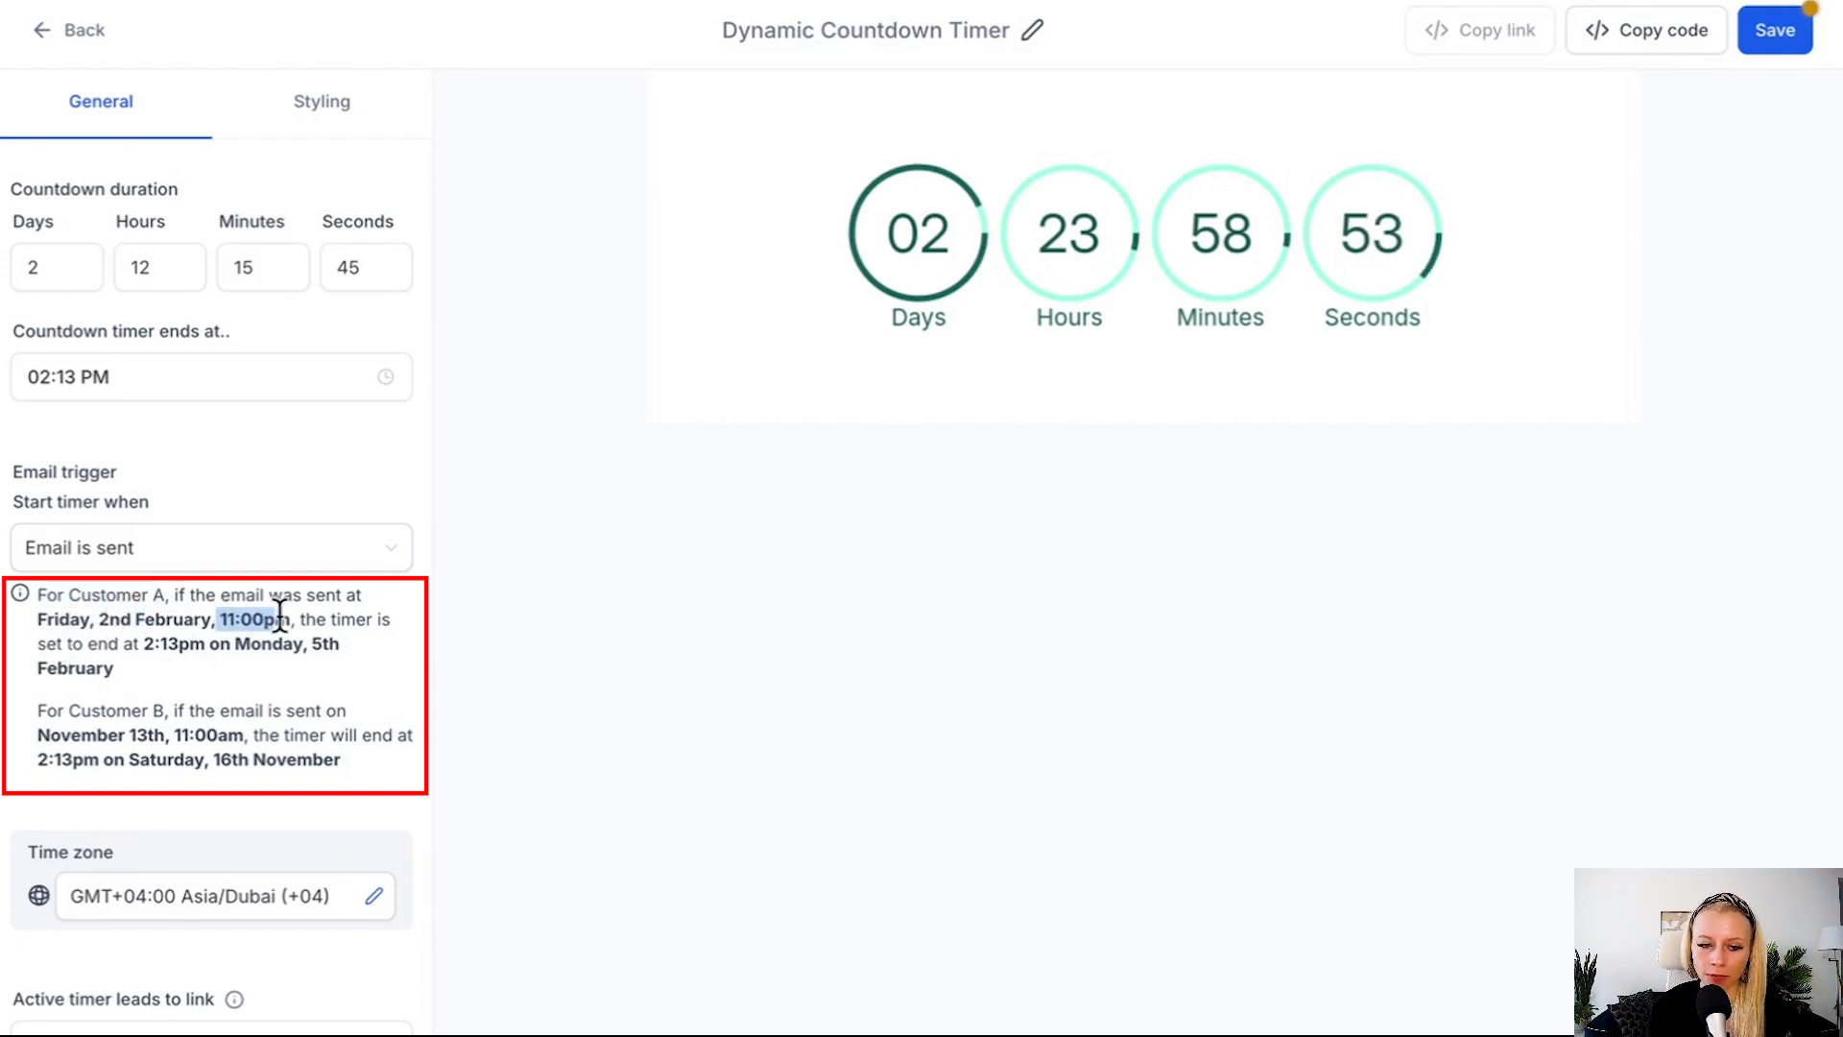
{"action": "left_click", "coordinate": [144, 649]}
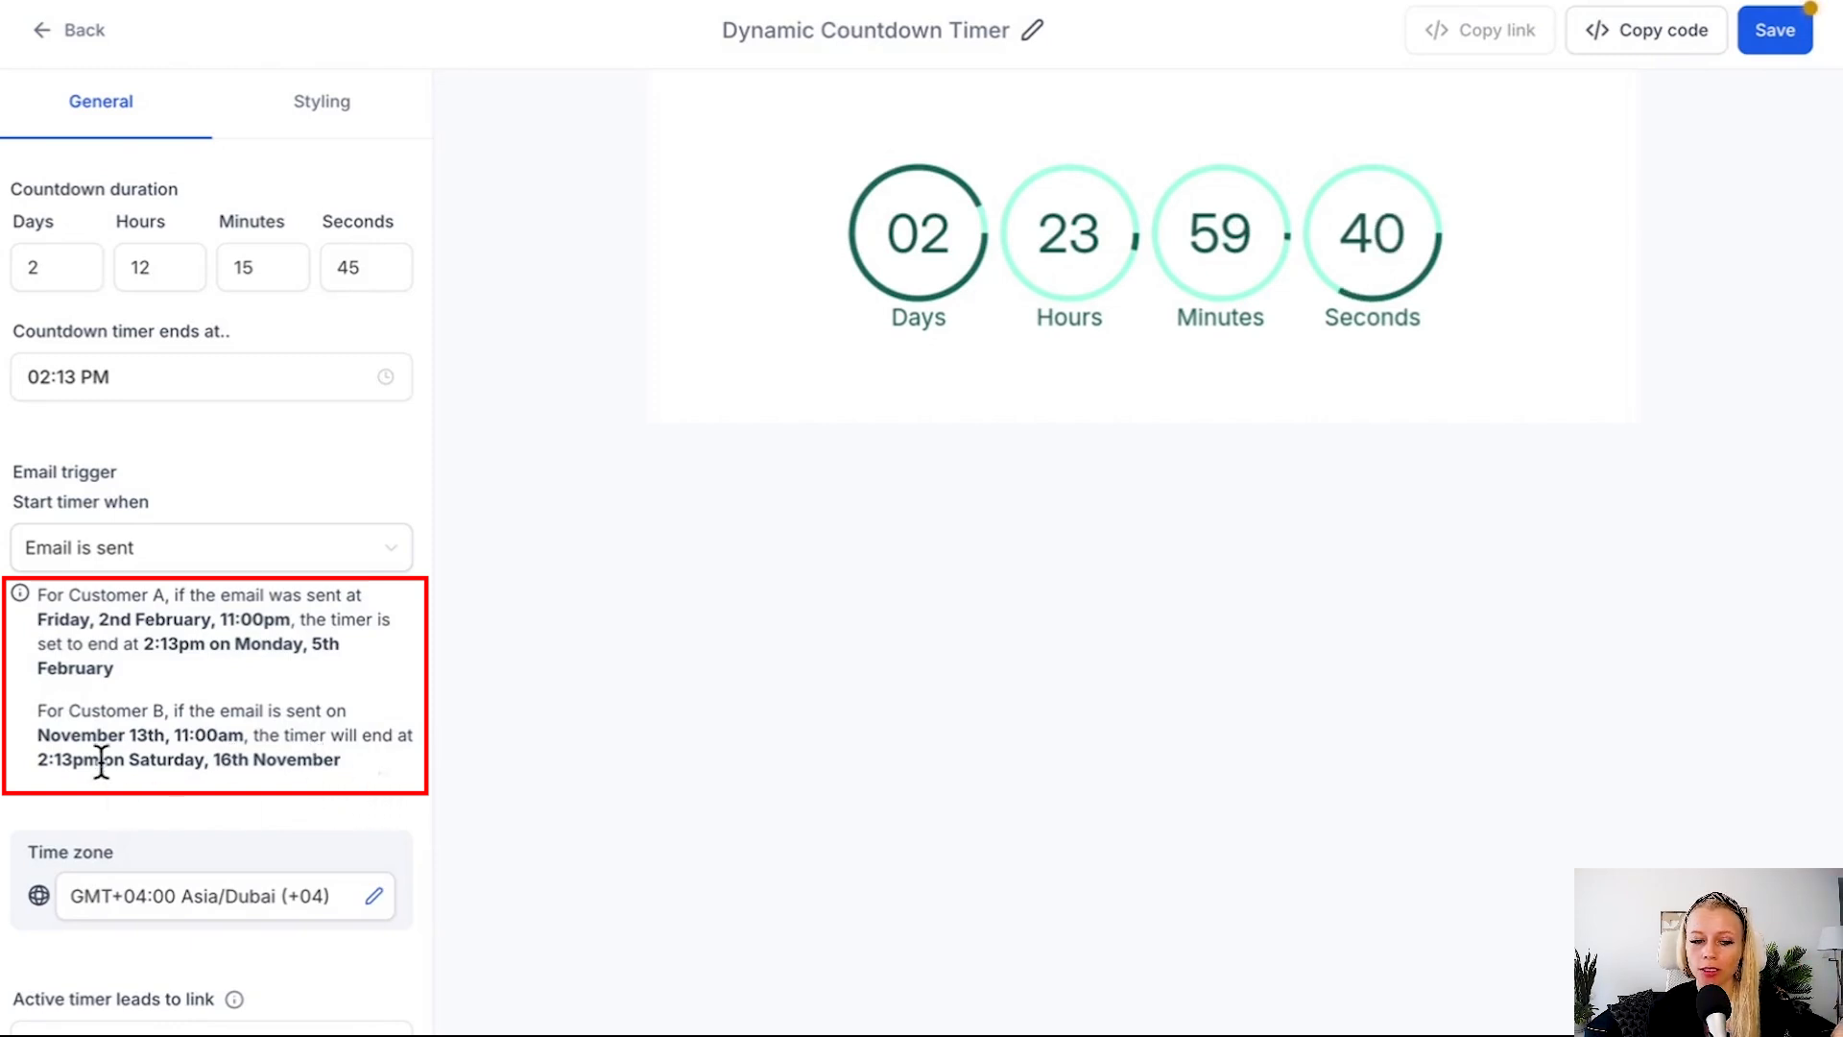
{"action": "left_click_drag", "start_coordinate": [341, 761], "coordinate": [214, 761]}
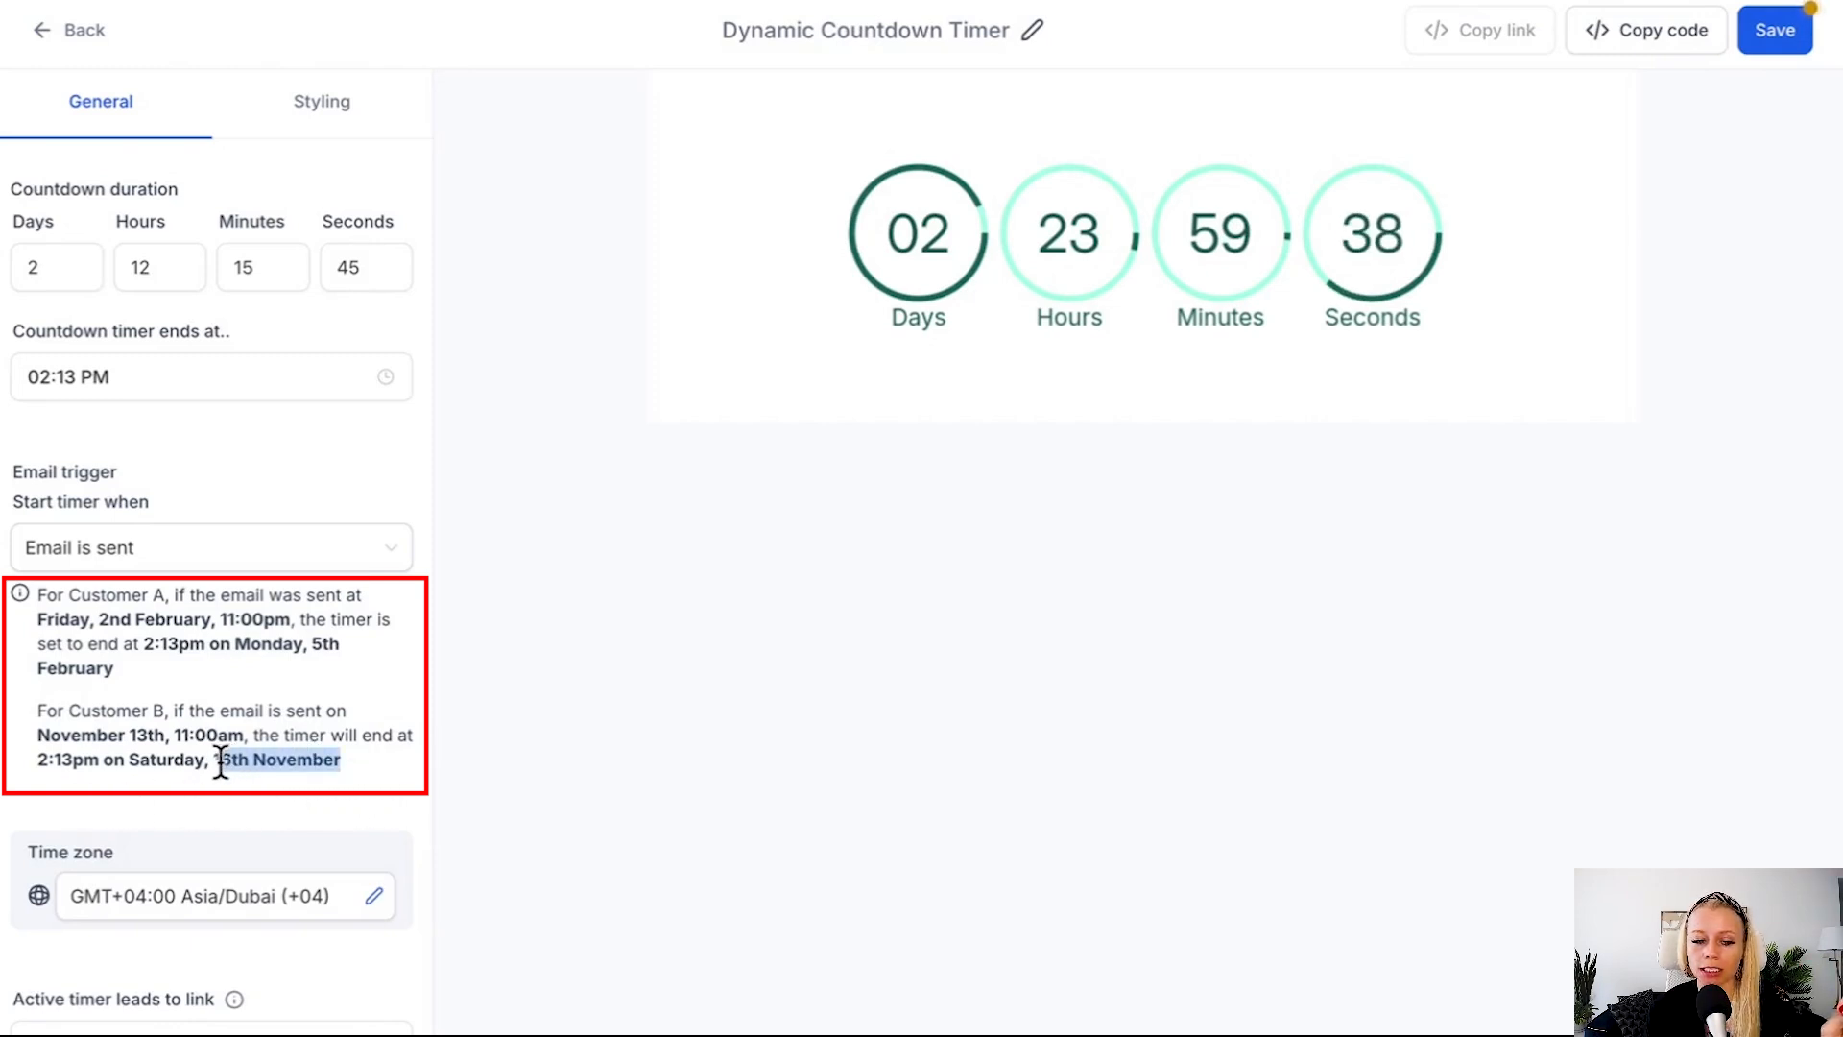
{"action": "left_click", "coordinate": [288, 795]}
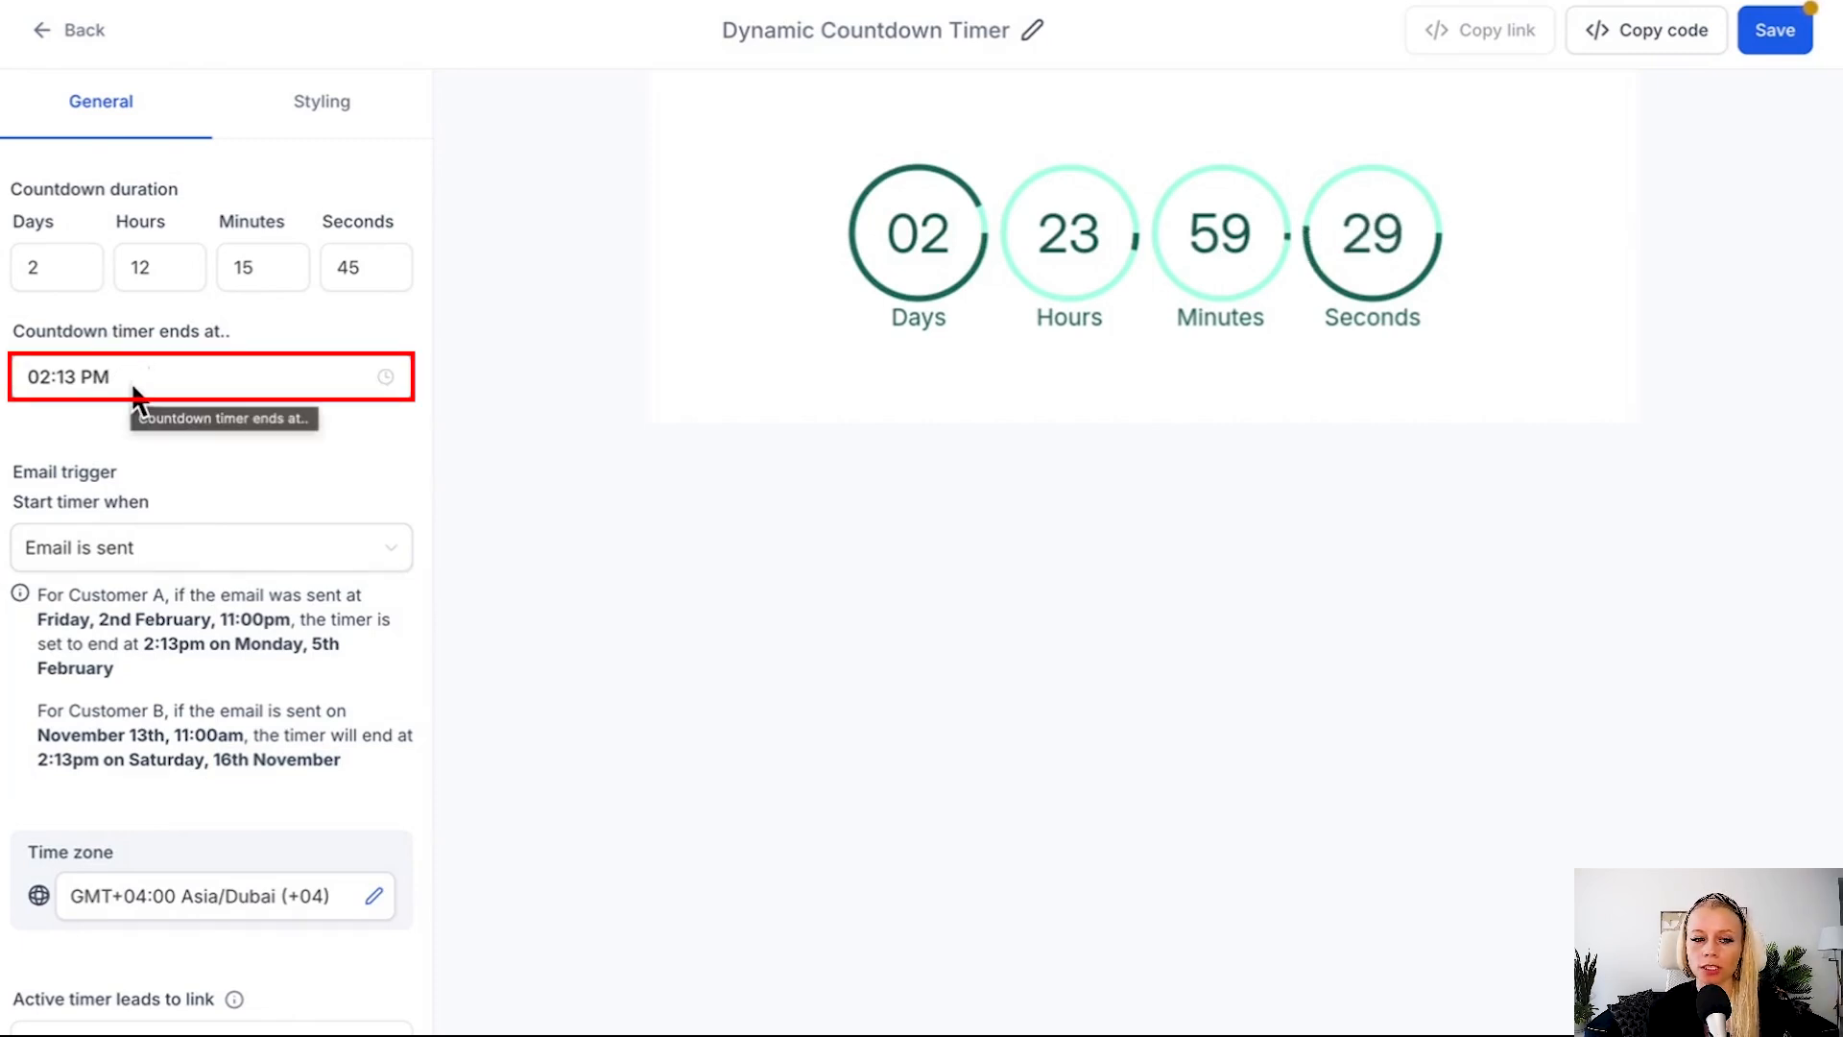
Set the time of day at which the countdown timer ends to 06:13 PM.
{"action": "left_click", "coordinate": [184, 384]}
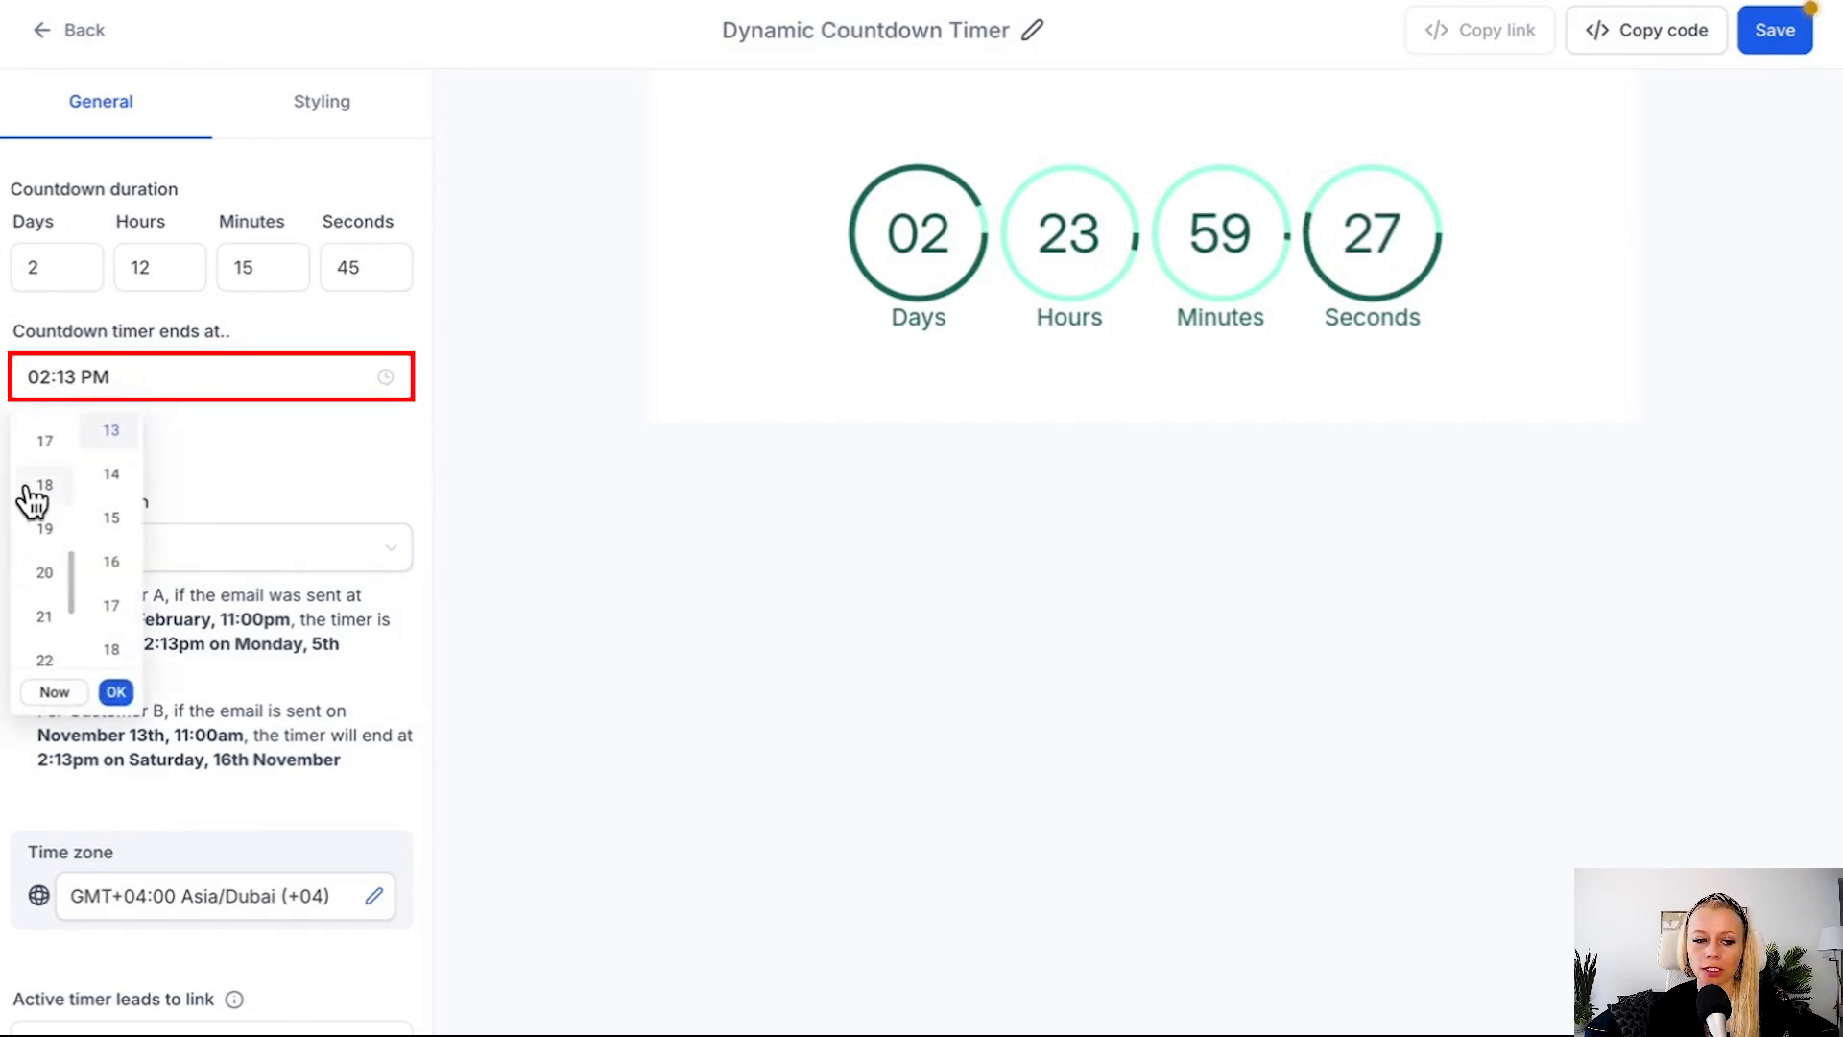
{"action": "left_click", "coordinate": [36, 501]}
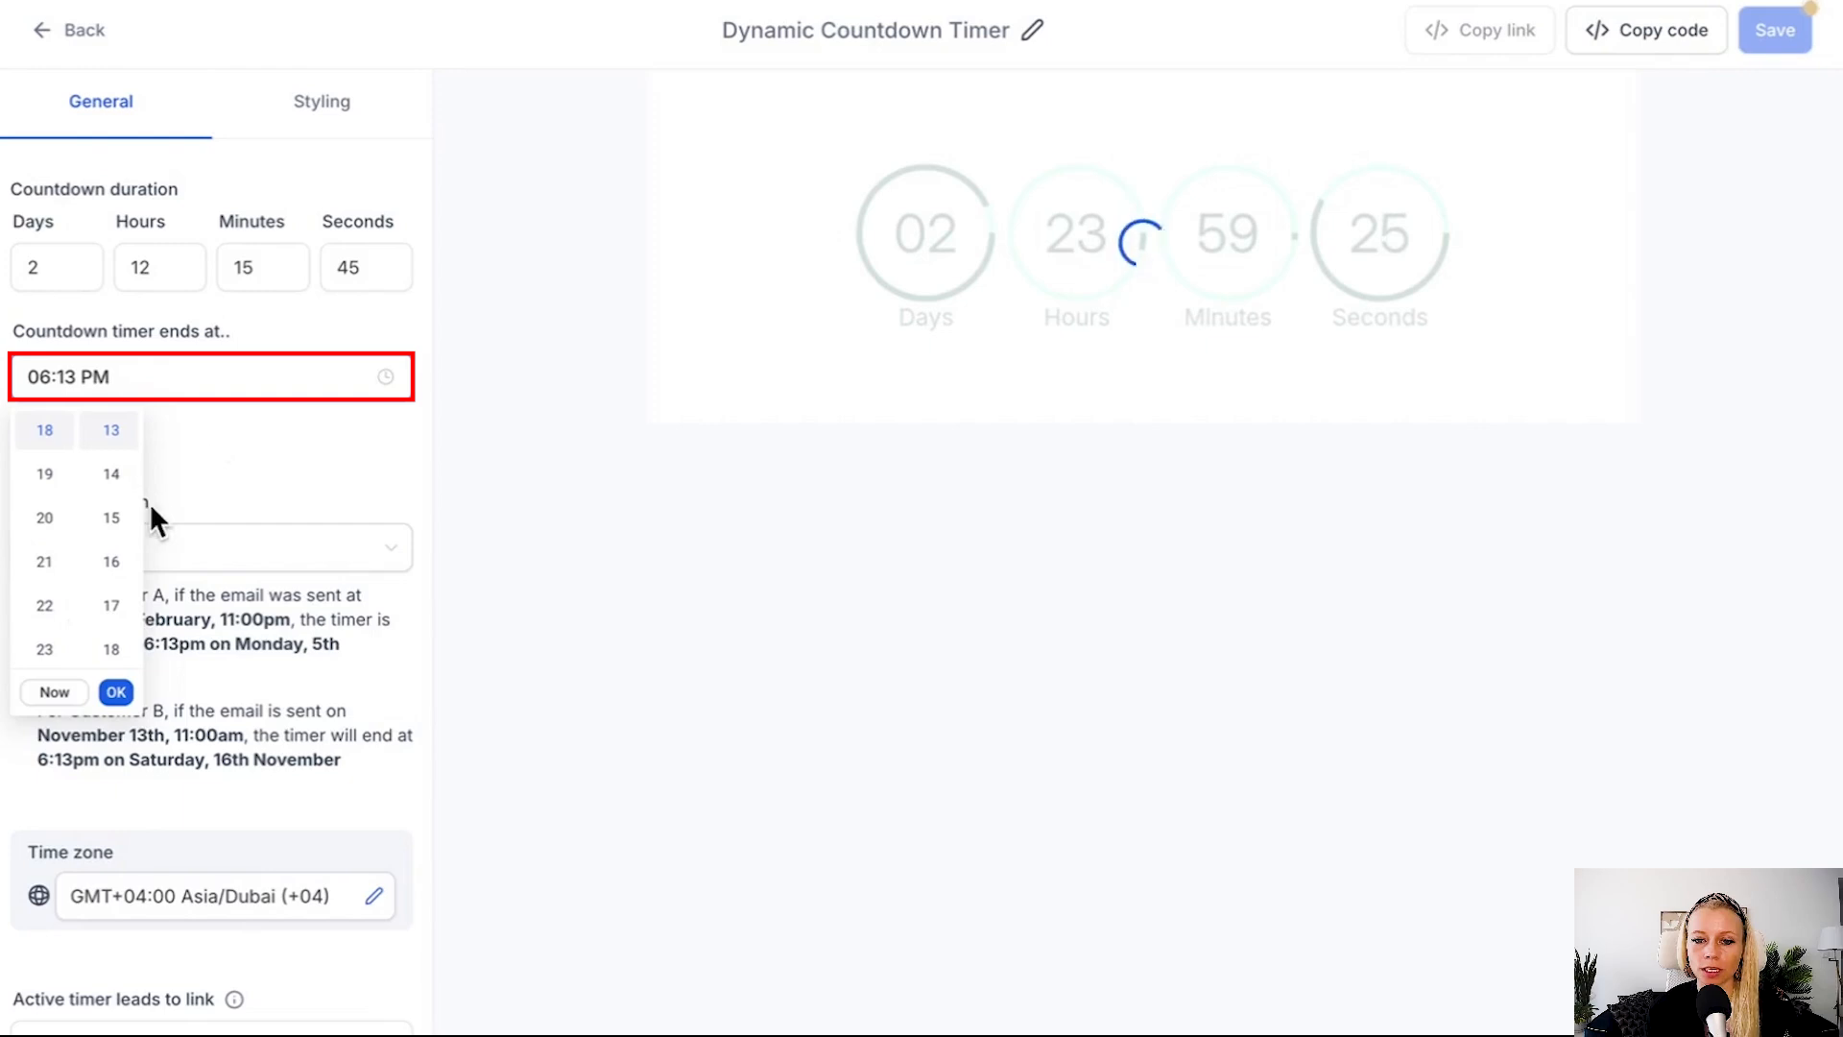
{"action": "left_click", "coordinate": [230, 485]}
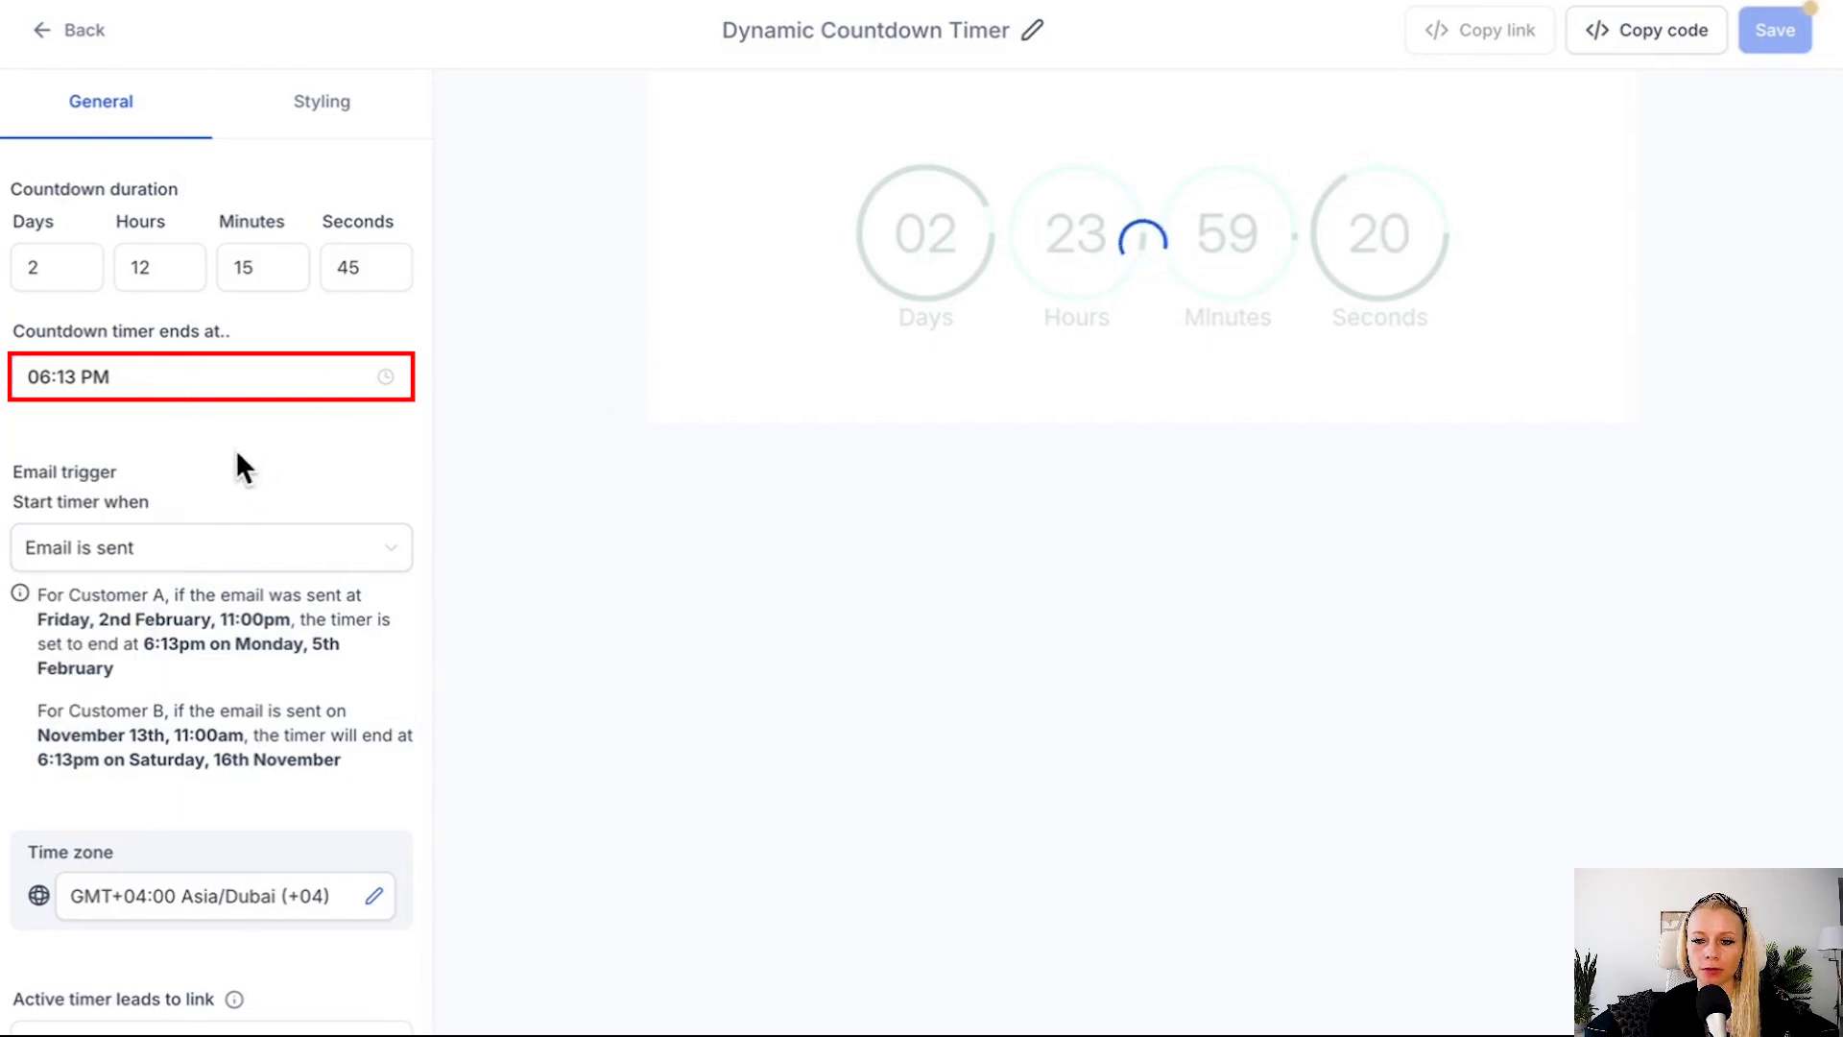
Read the explanations for the links that the active timer and the expired timer lead to.
{"action": "scroll", "coordinate": [248, 804], "scroll_direction": "down", "scroll_amount": 3}
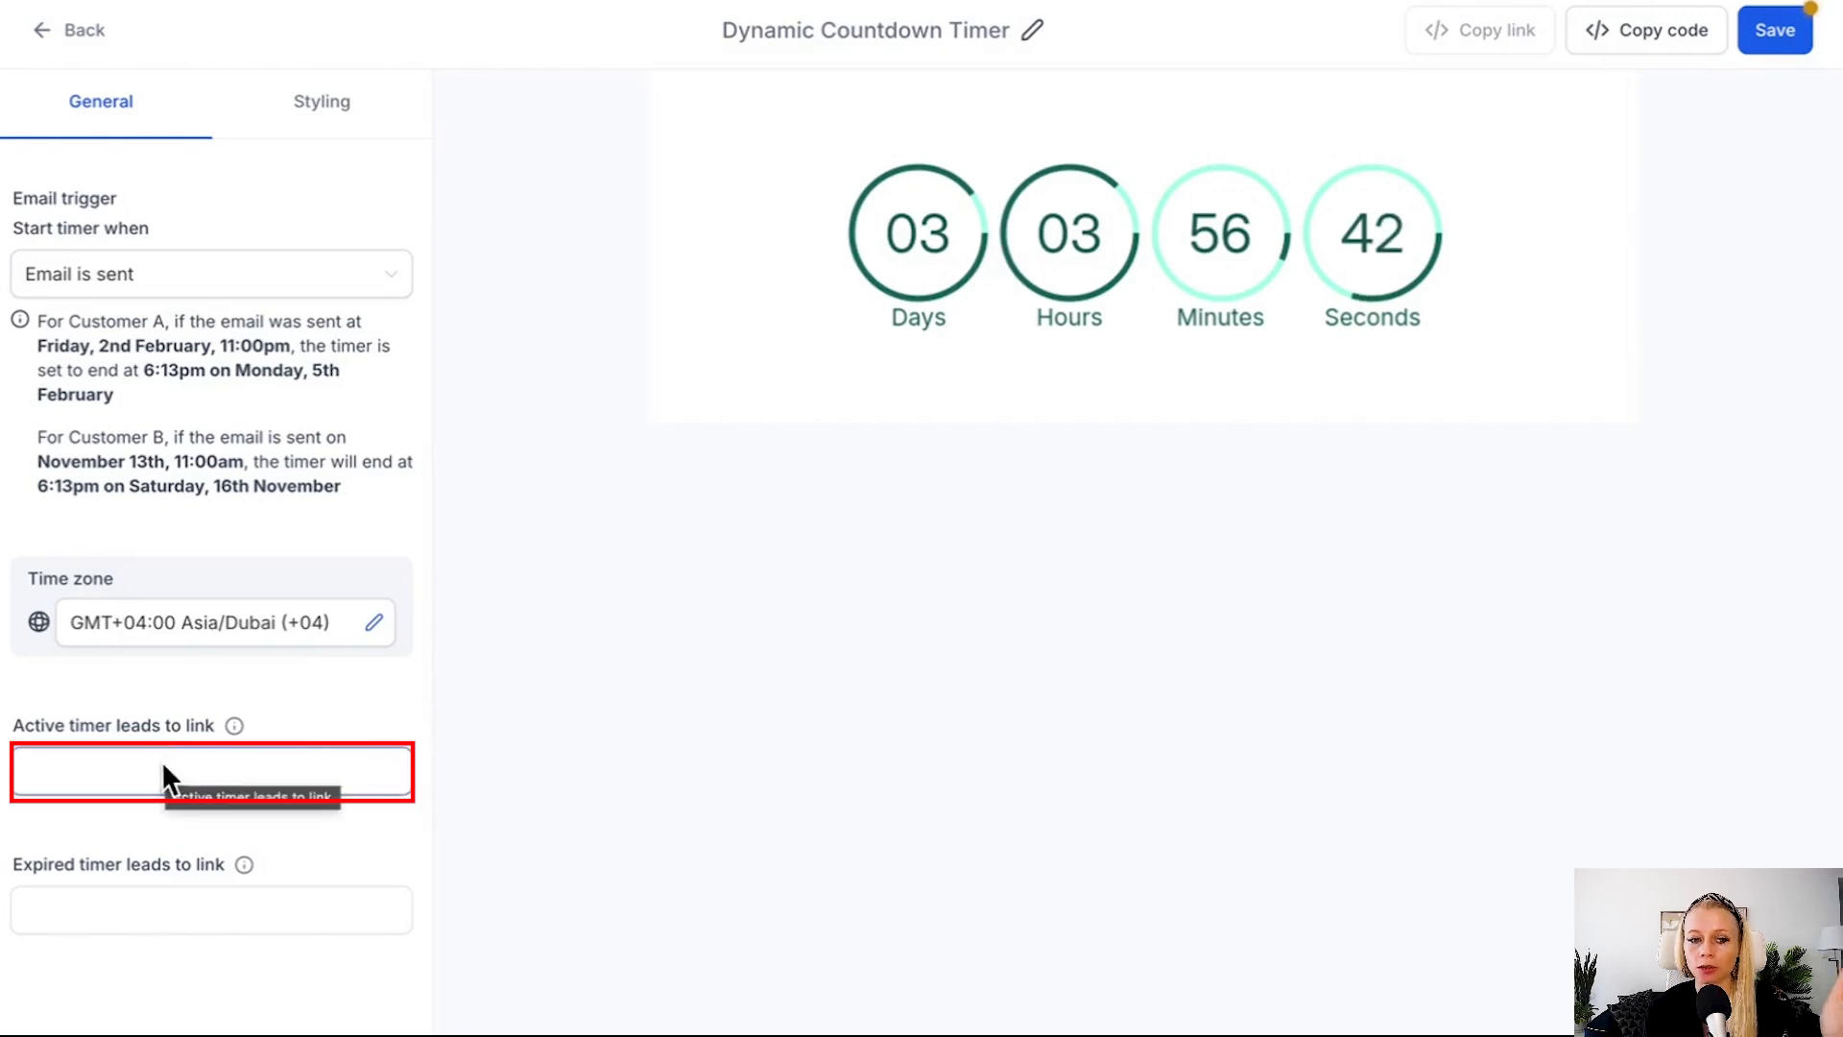
{"action": "mouse_move", "coordinate": [238, 731]}
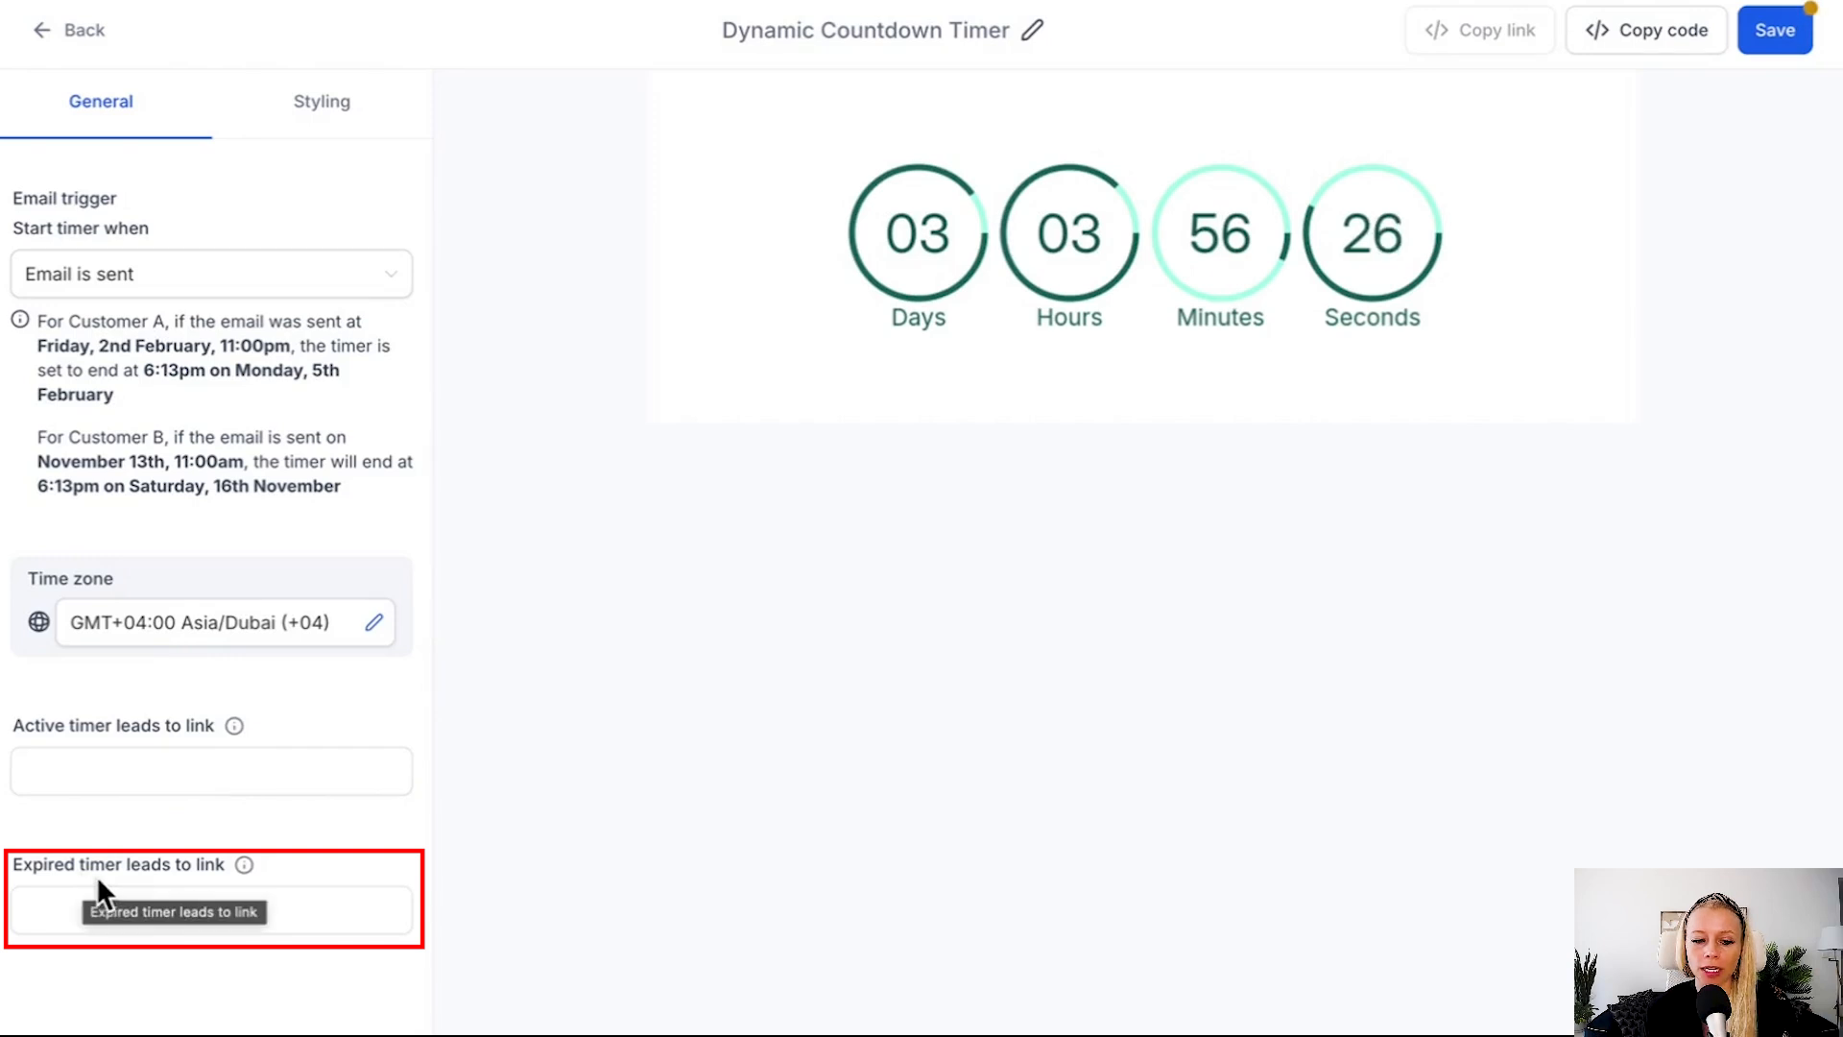
{"action": "mouse_move", "coordinate": [244, 863]}
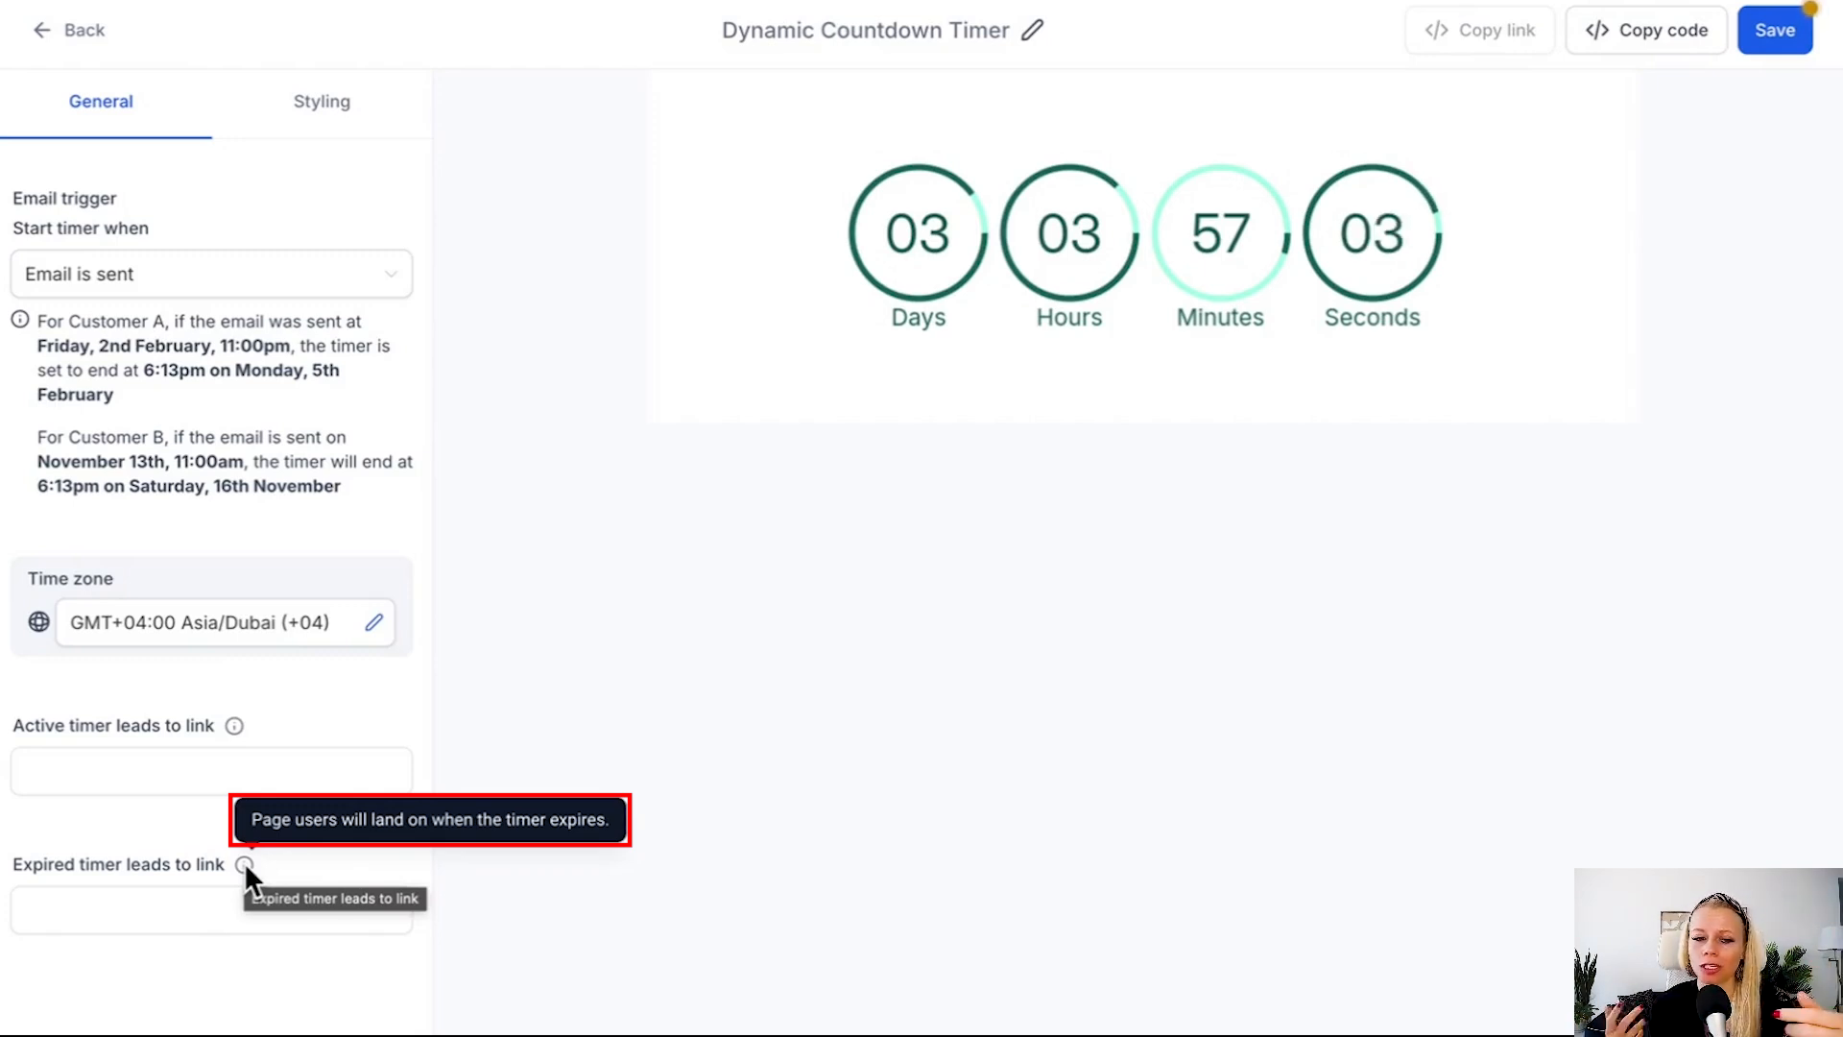
Switch the timer's design to the Minimalist template and hide the Days unit.
{"action": "left_click", "coordinate": [317, 110]}
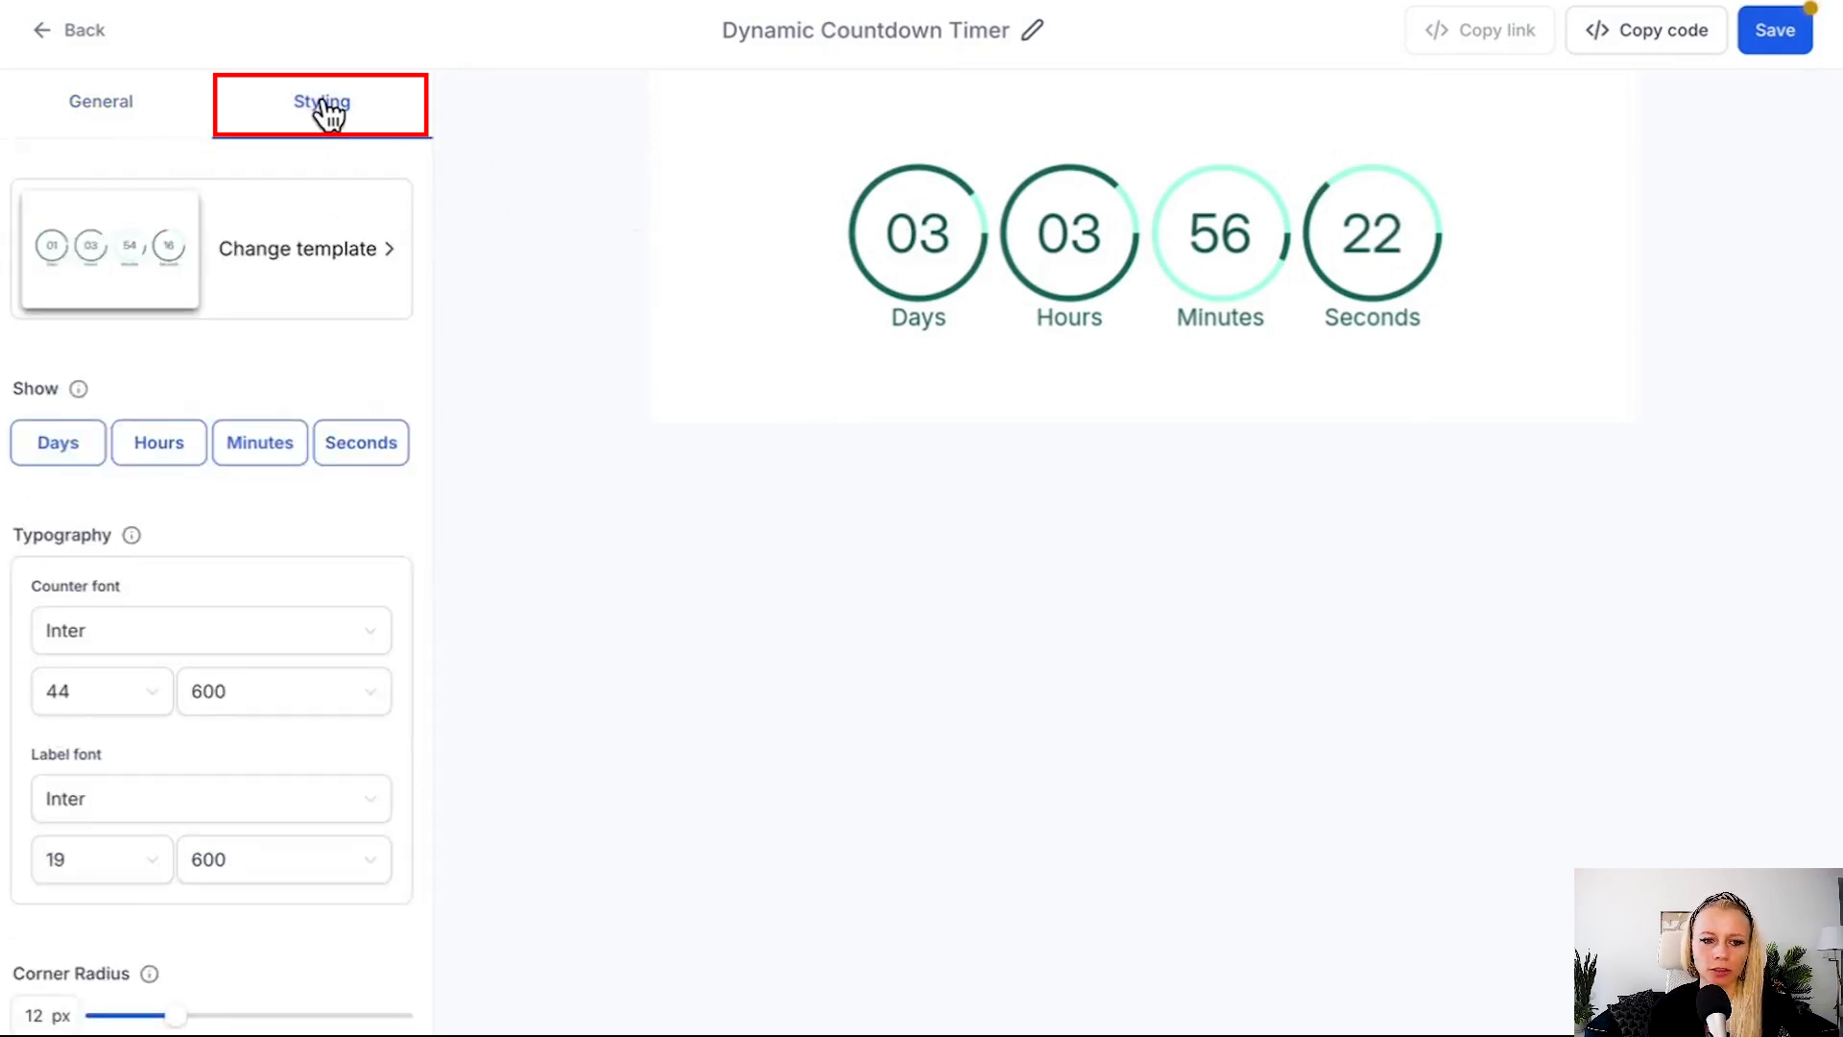
{"action": "left_click", "coordinate": [379, 253]}
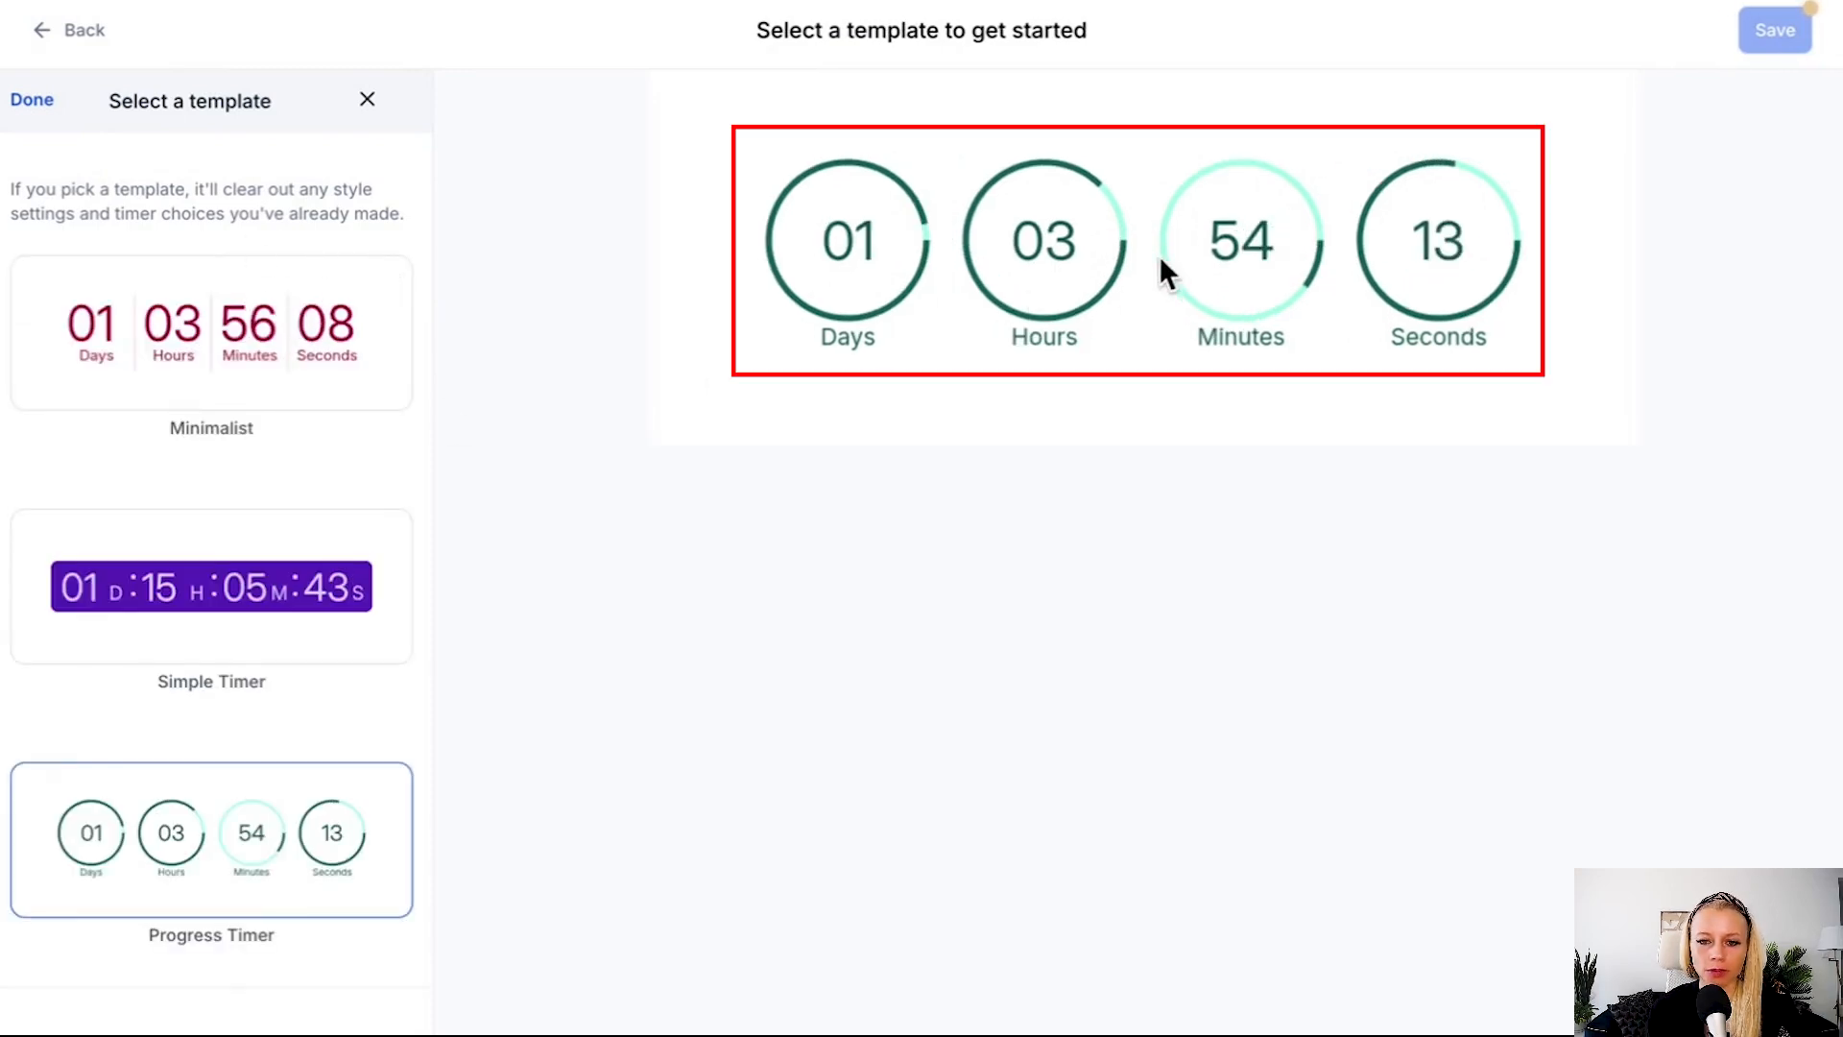
{"action": "left_click", "coordinate": [301, 337]}
{"action": "scroll", "coordinate": [330, 718], "scroll_direction": "down", "scroll_amount": 5}
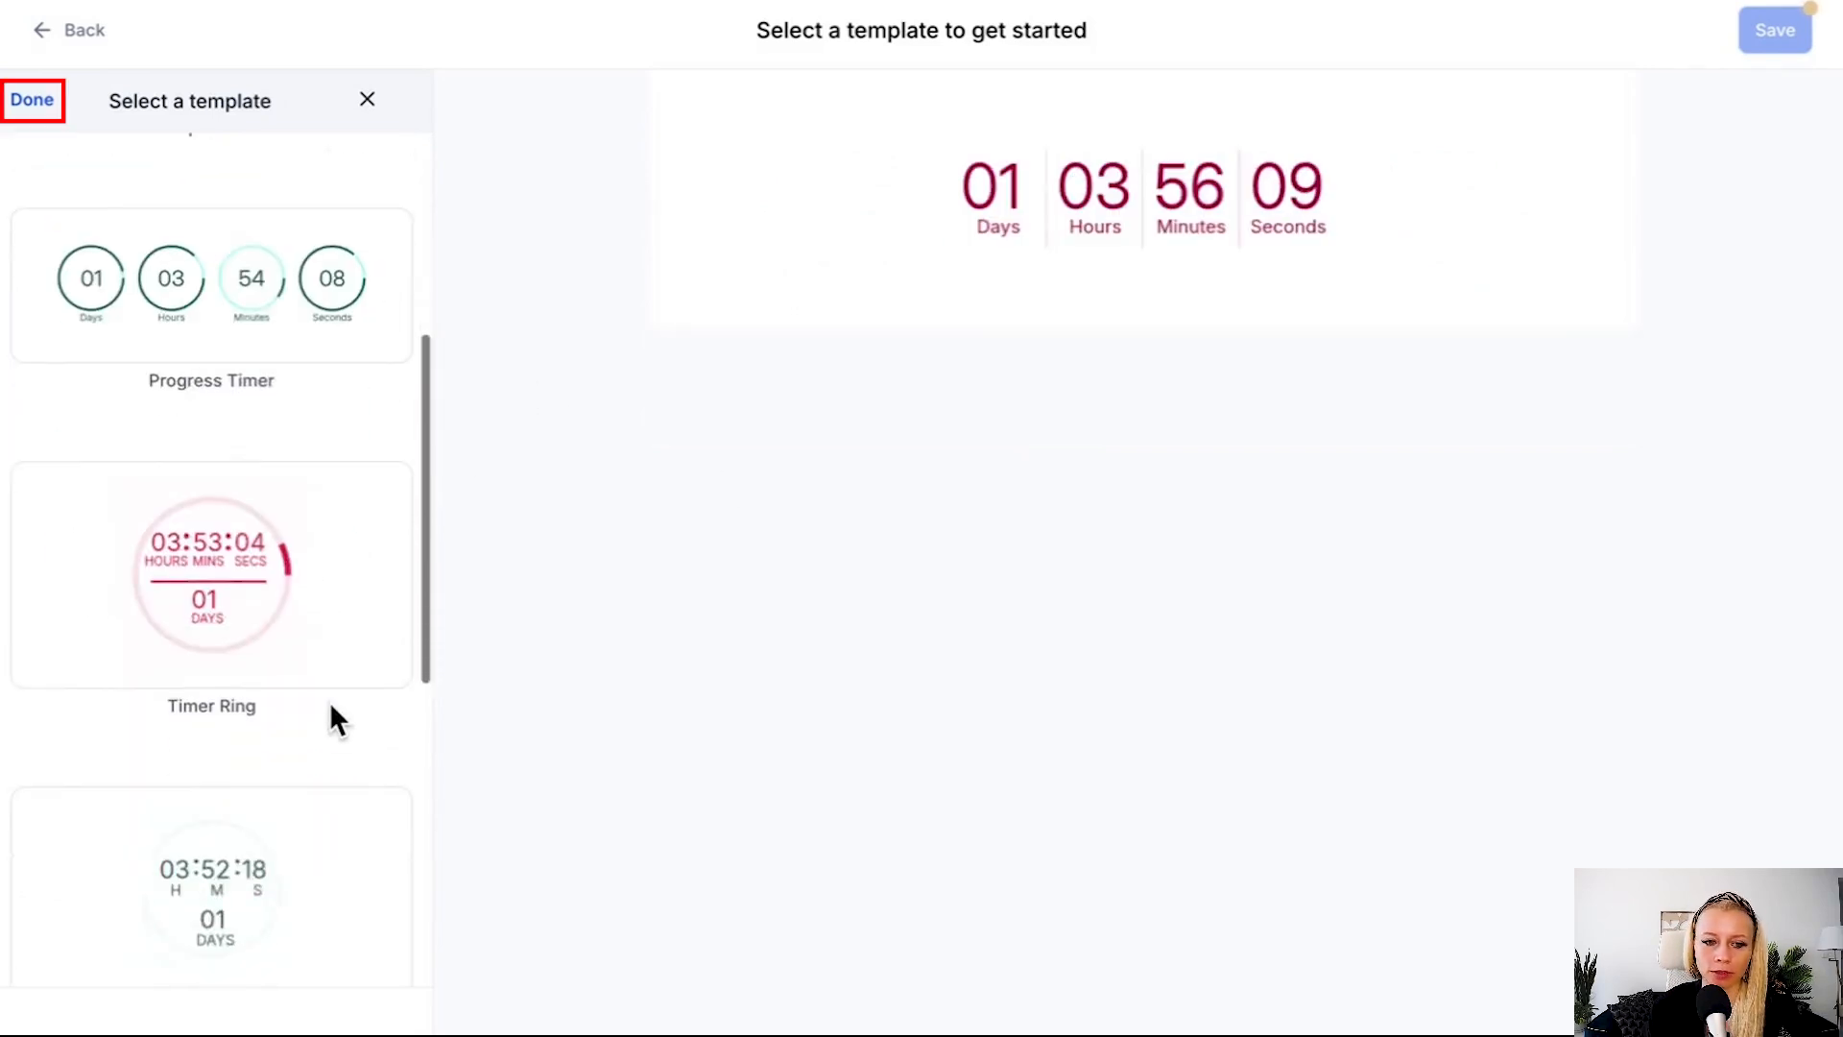
{"action": "left_click", "coordinate": [36, 100]}
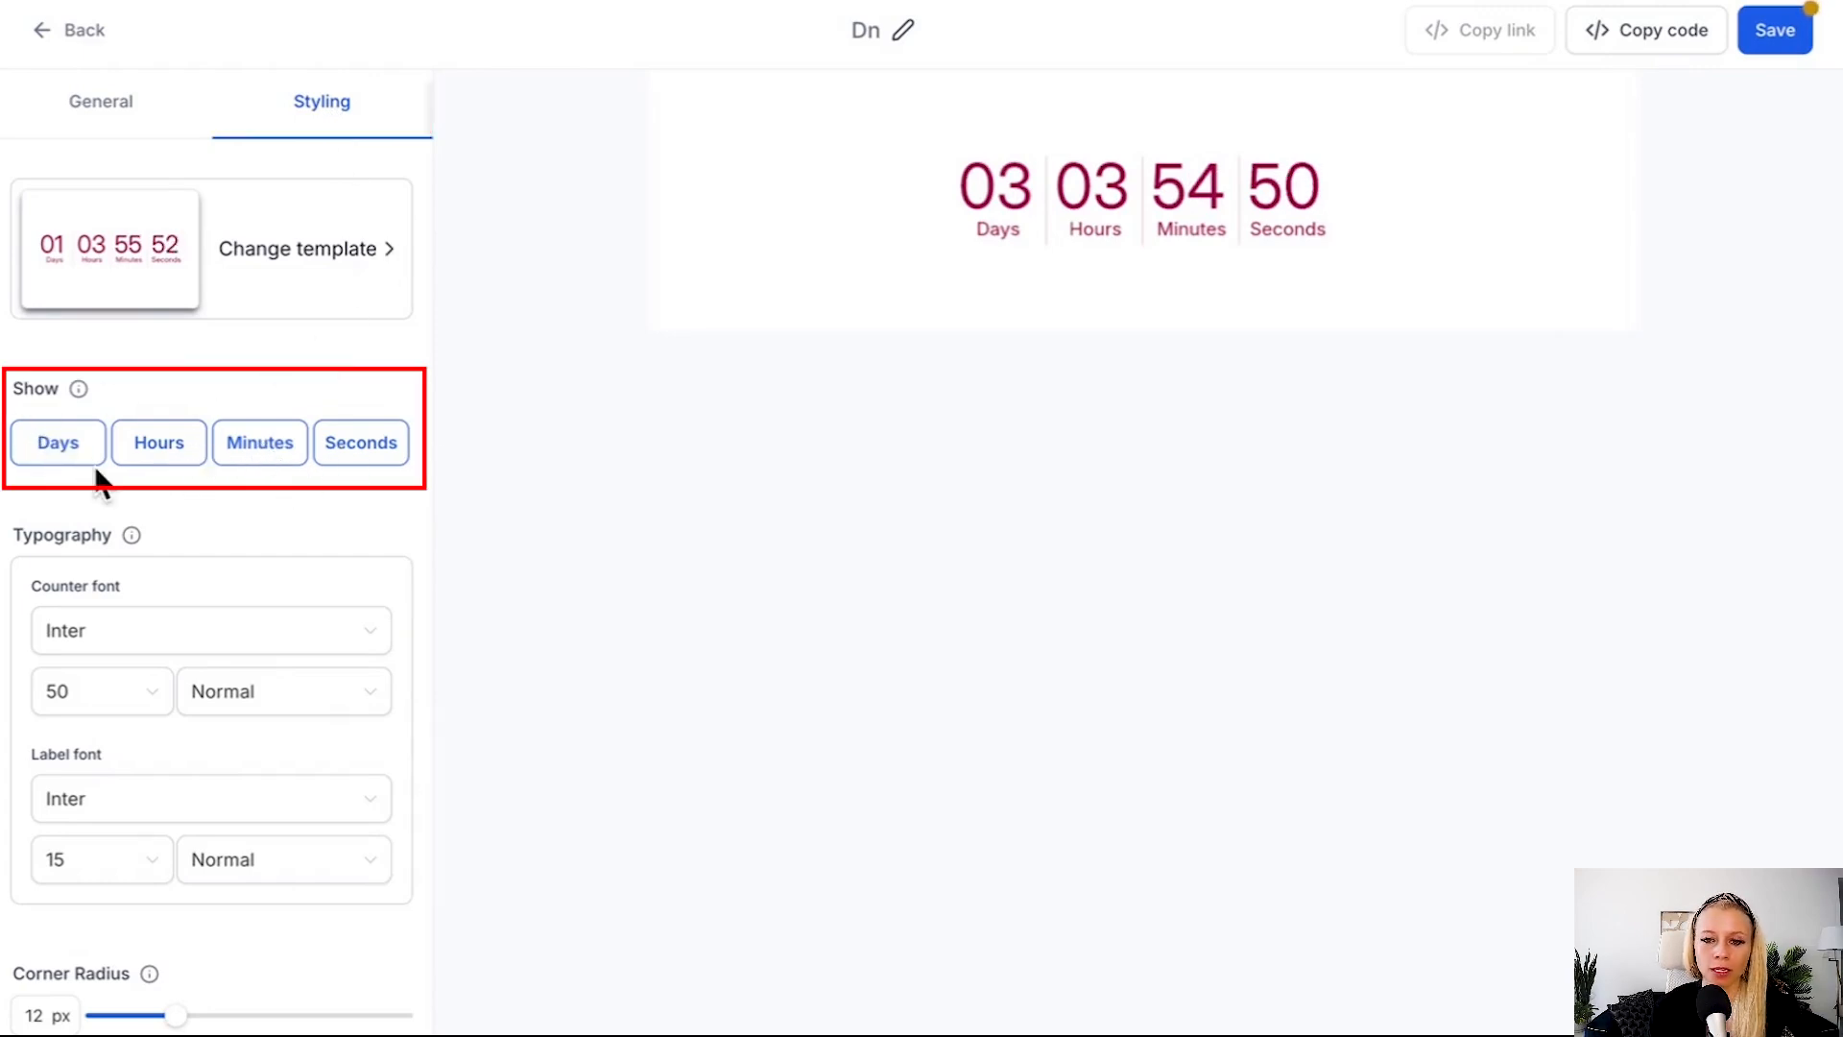
{"action": "left_click", "coordinate": [61, 459]}
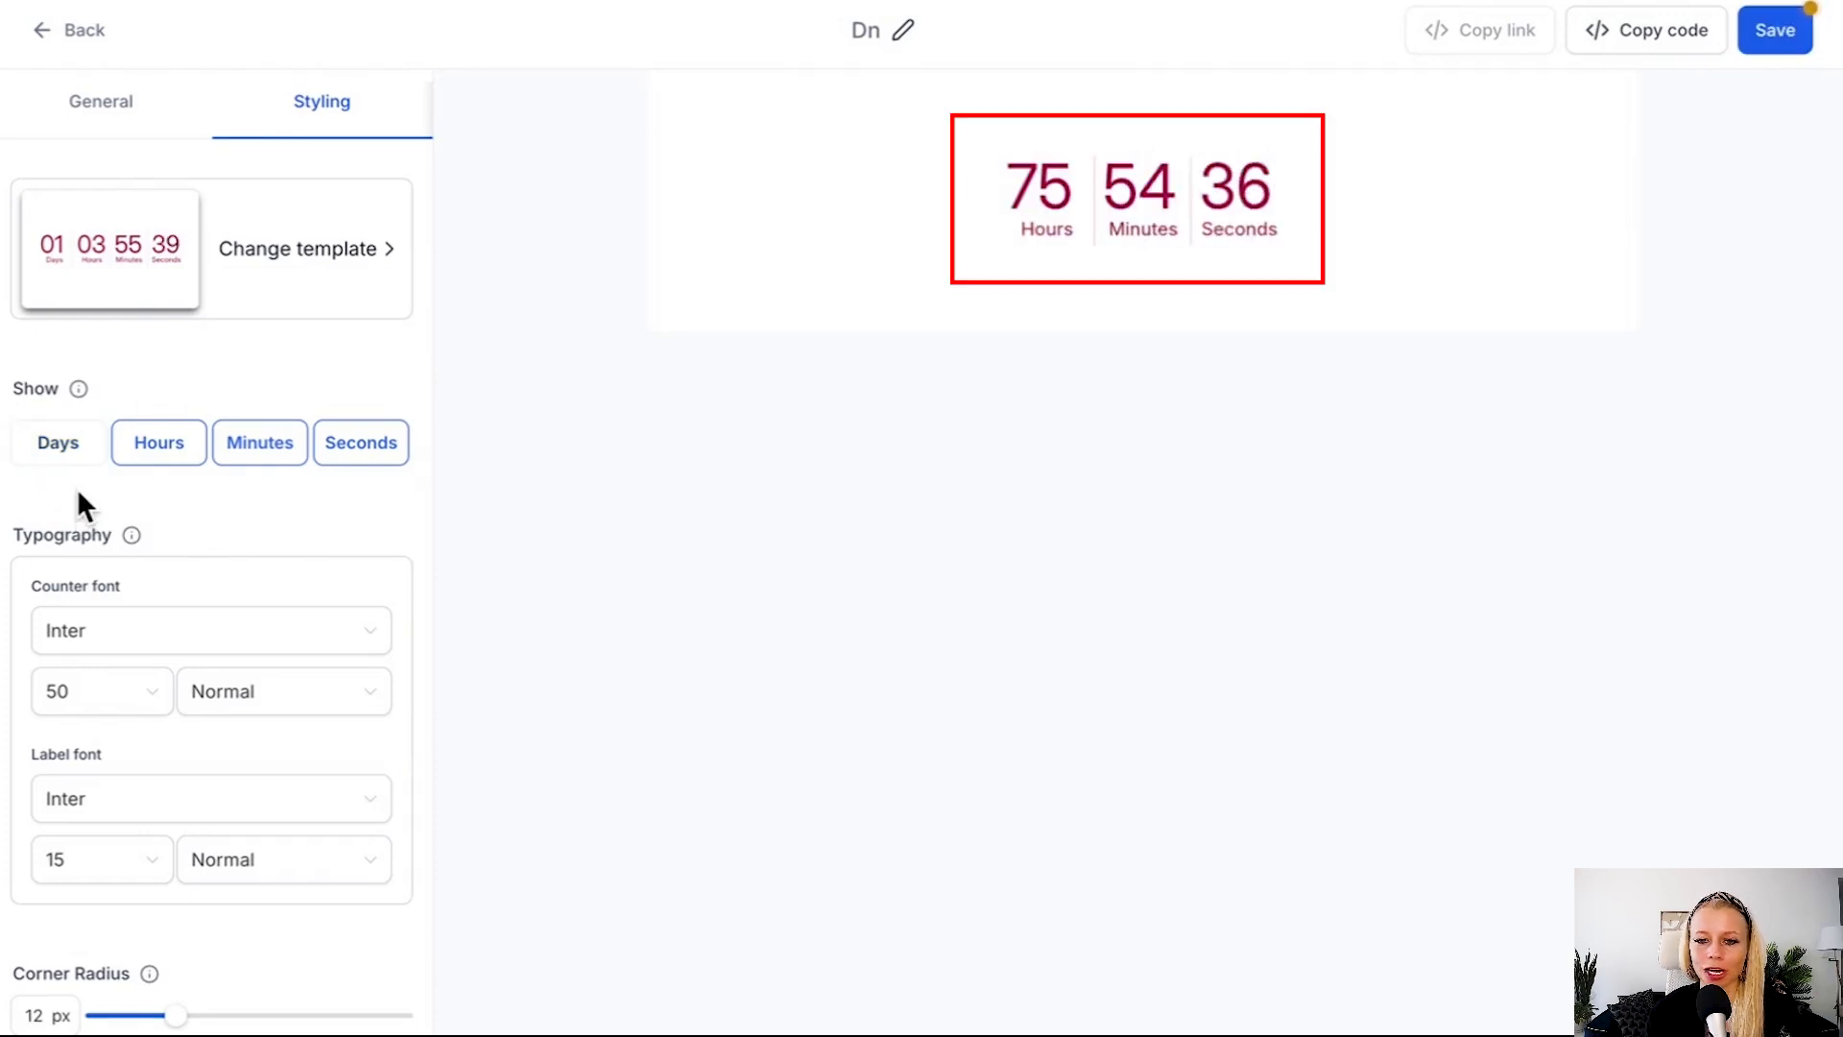
Set the counter font to Arial black with Normal weight.
{"action": "scroll", "coordinate": [96, 460], "scroll_direction": "down", "scroll_amount": 2}
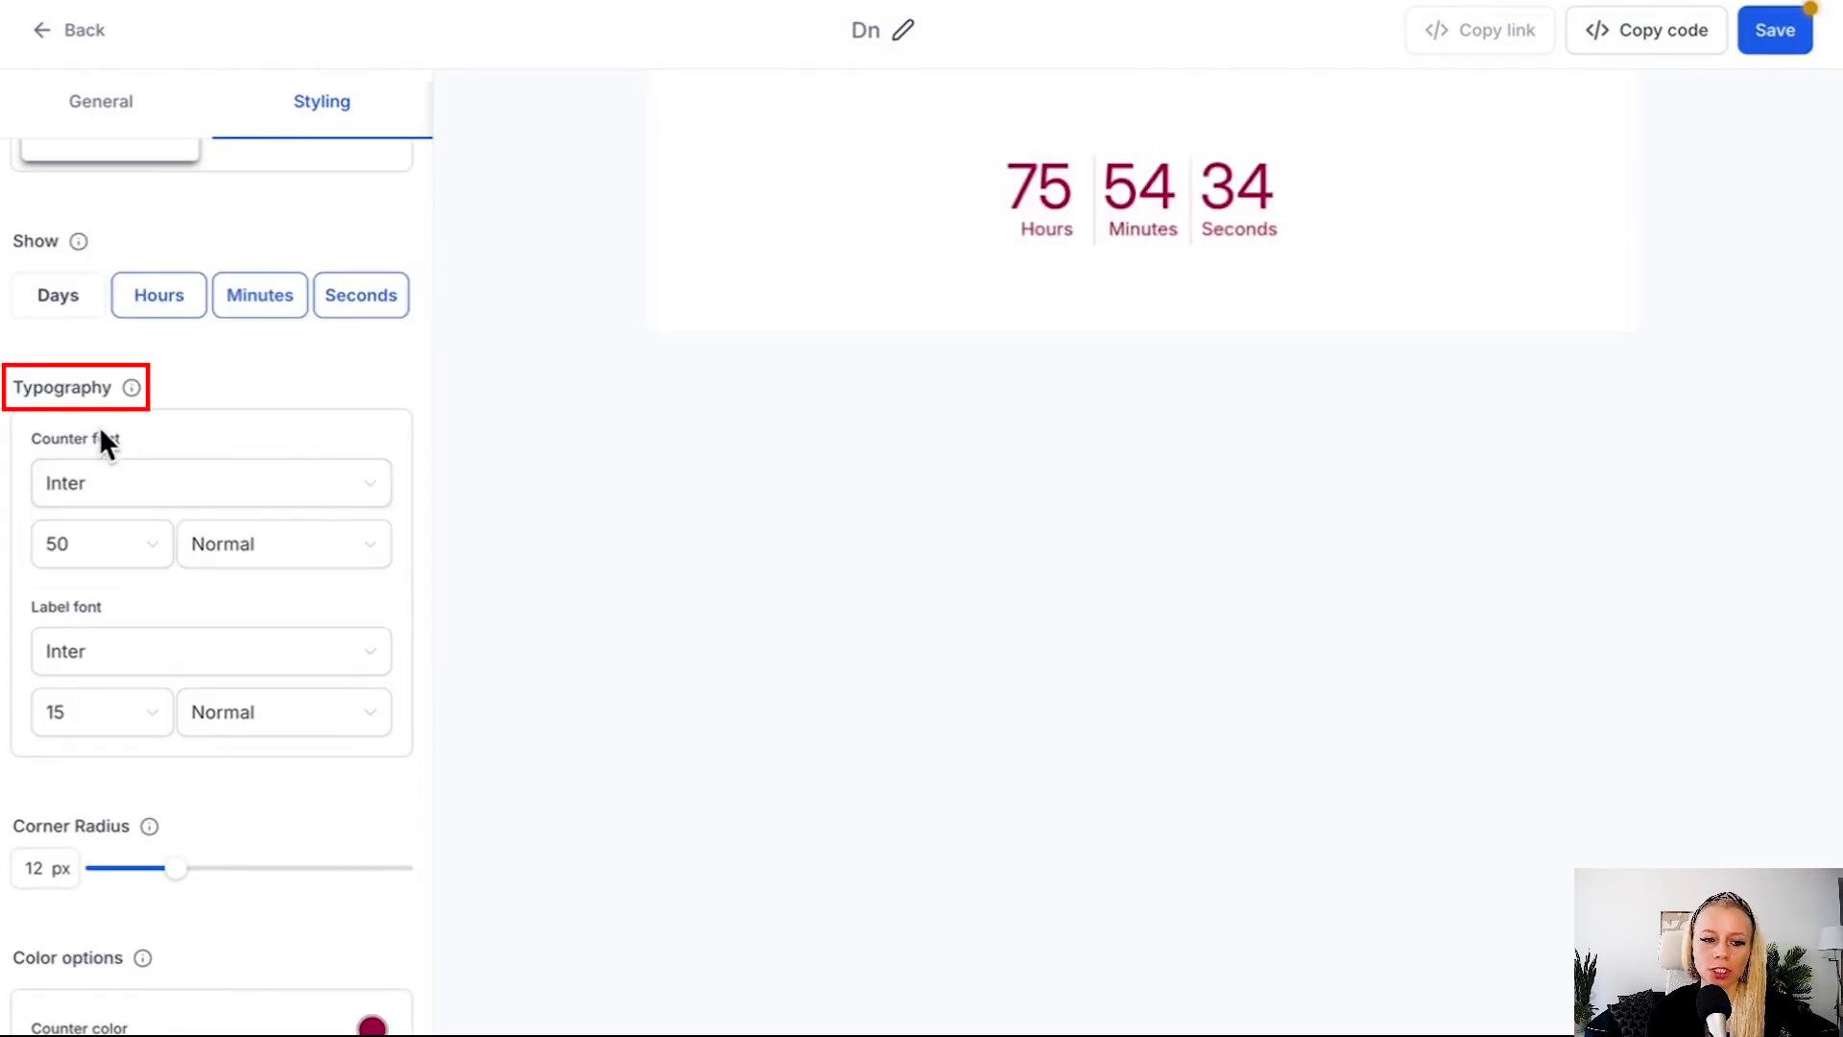
{"action": "left_click", "coordinate": [187, 485]}
{"action": "left_click", "coordinate": [190, 549]}
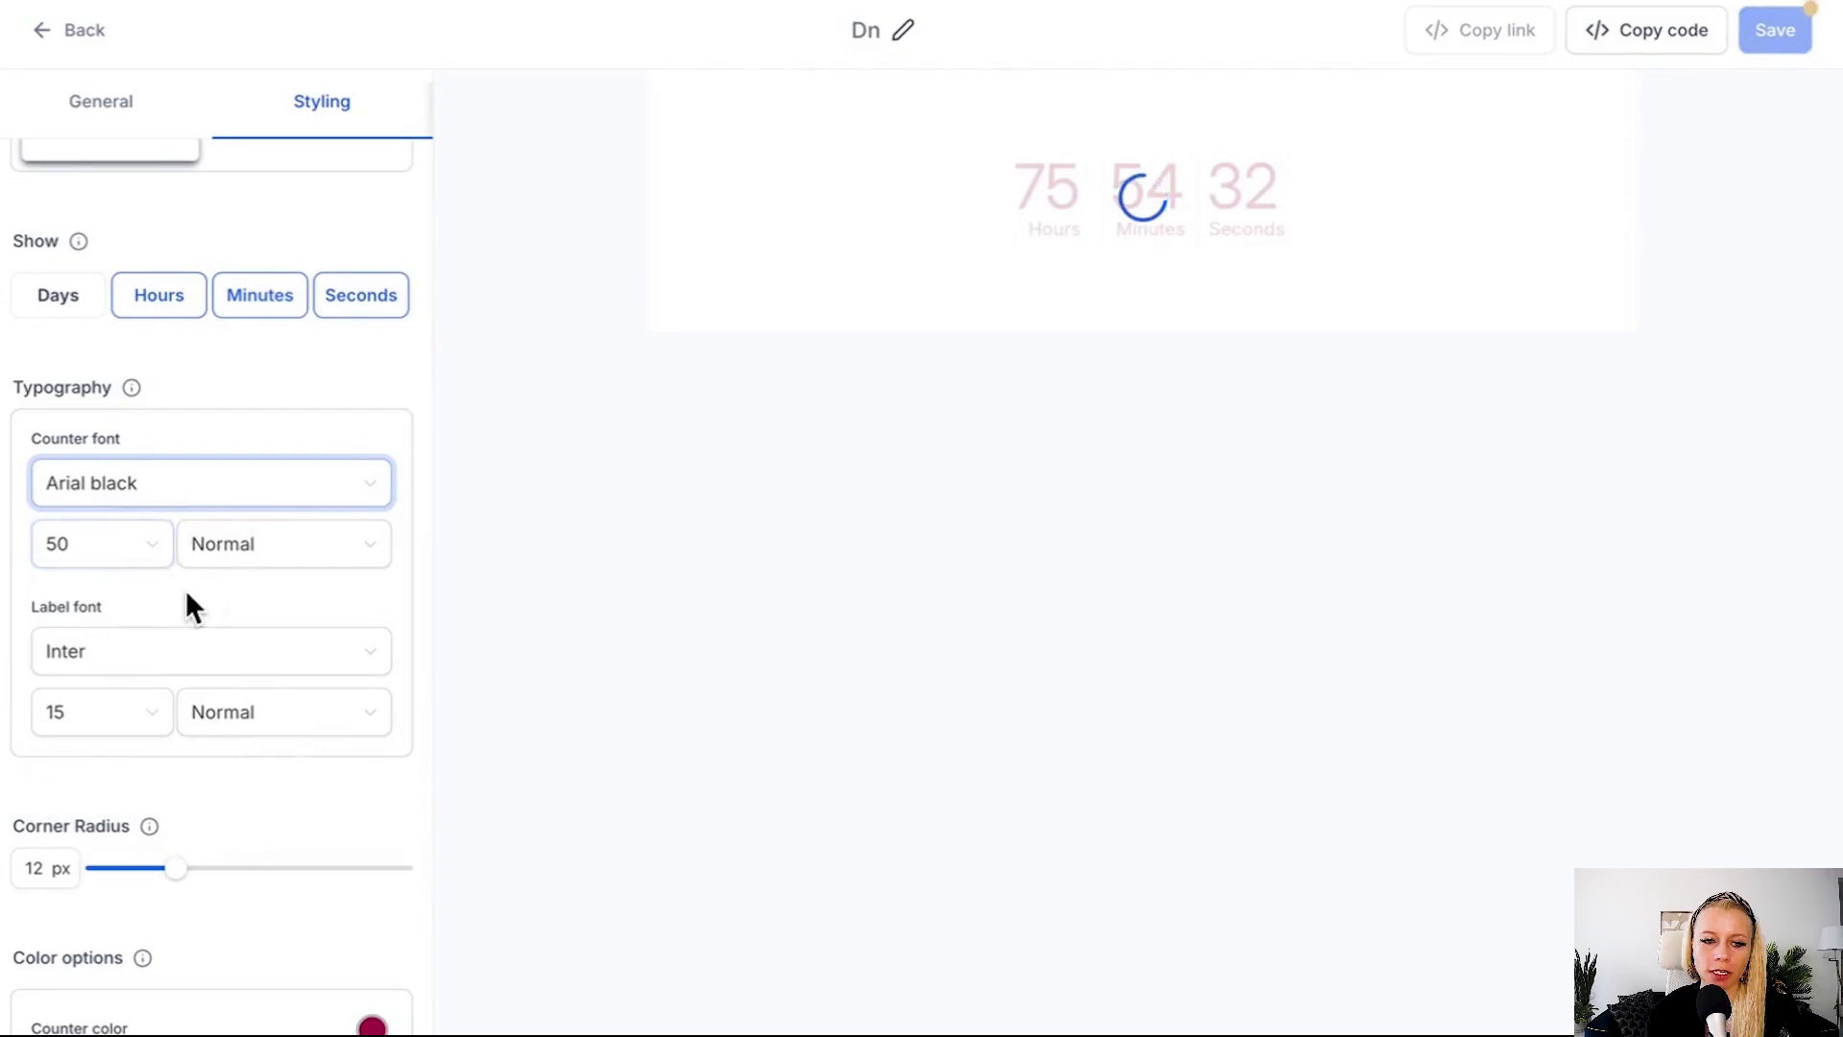
{"action": "left_click", "coordinate": [262, 560]}
{"action": "left_click", "coordinate": [233, 603]}
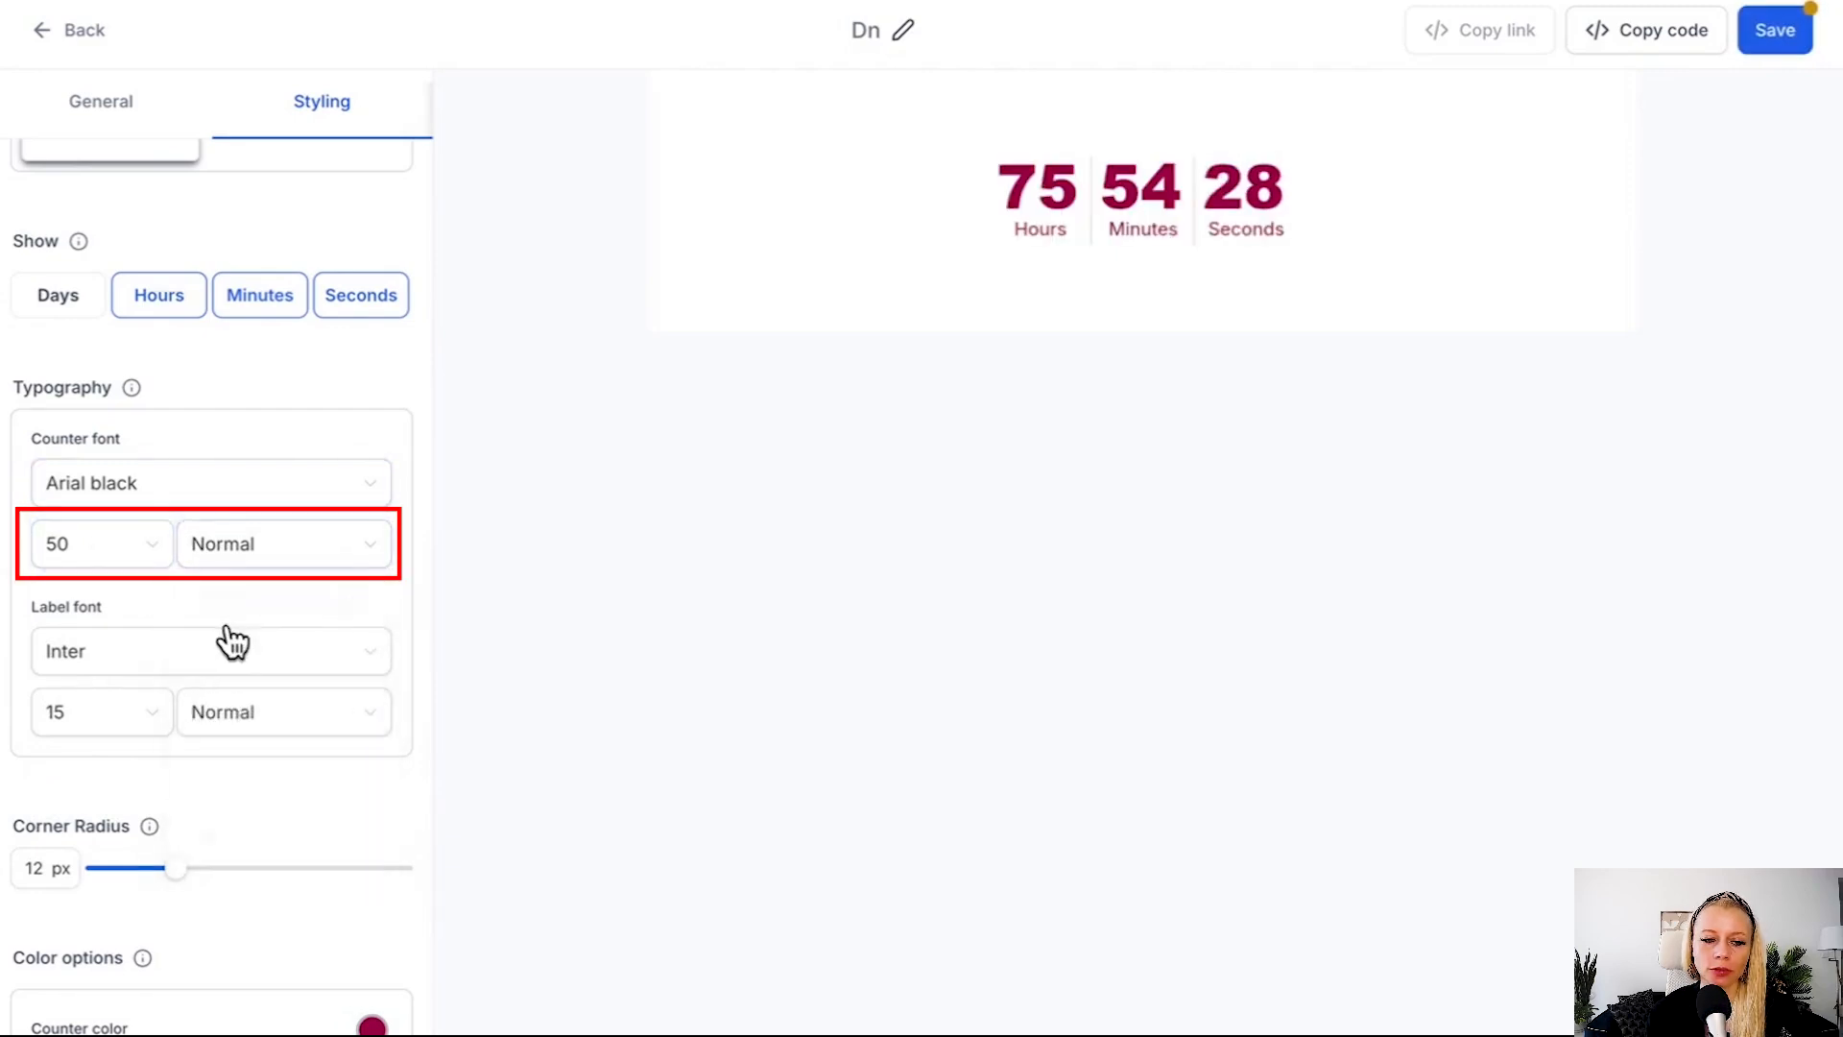
Set the font of the timer's labels to Courier new.
{"action": "scroll", "coordinate": [230, 634], "scroll_direction": "down", "scroll_amount": 3}
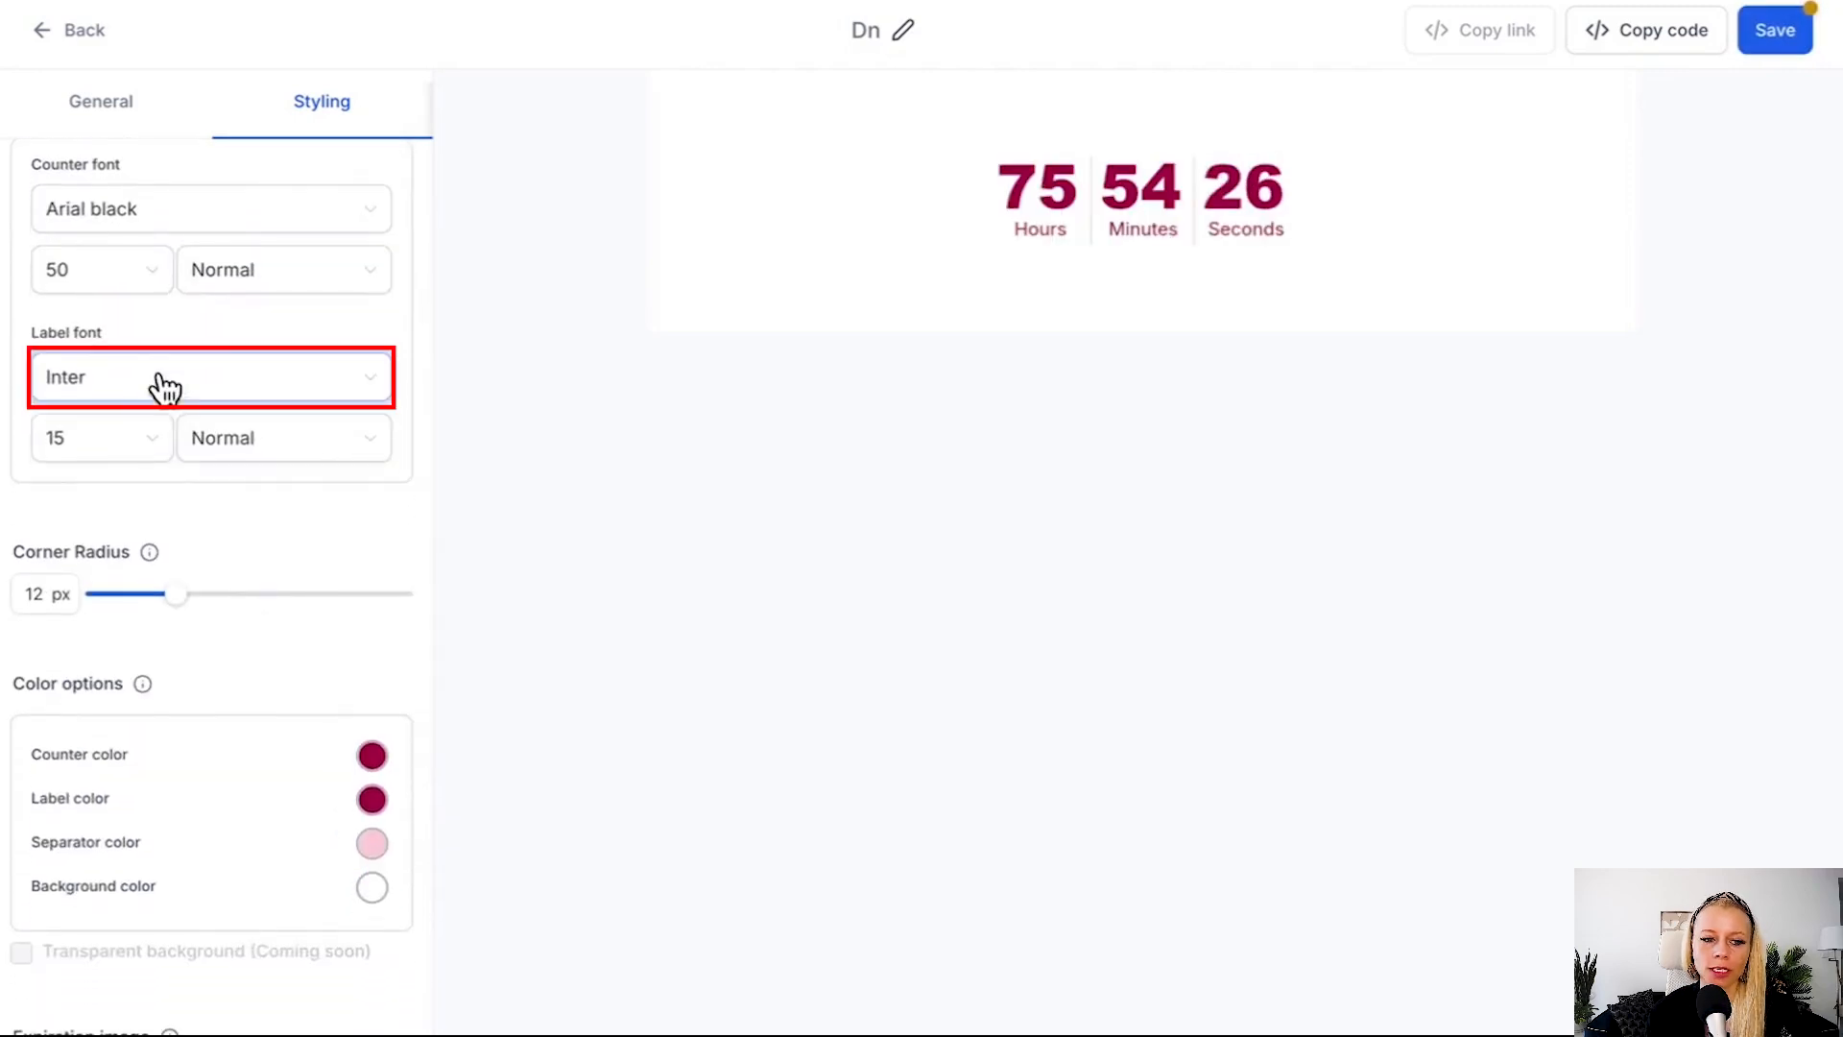
{"action": "left_click", "coordinate": [198, 389]}
{"action": "left_click", "coordinate": [198, 481]}
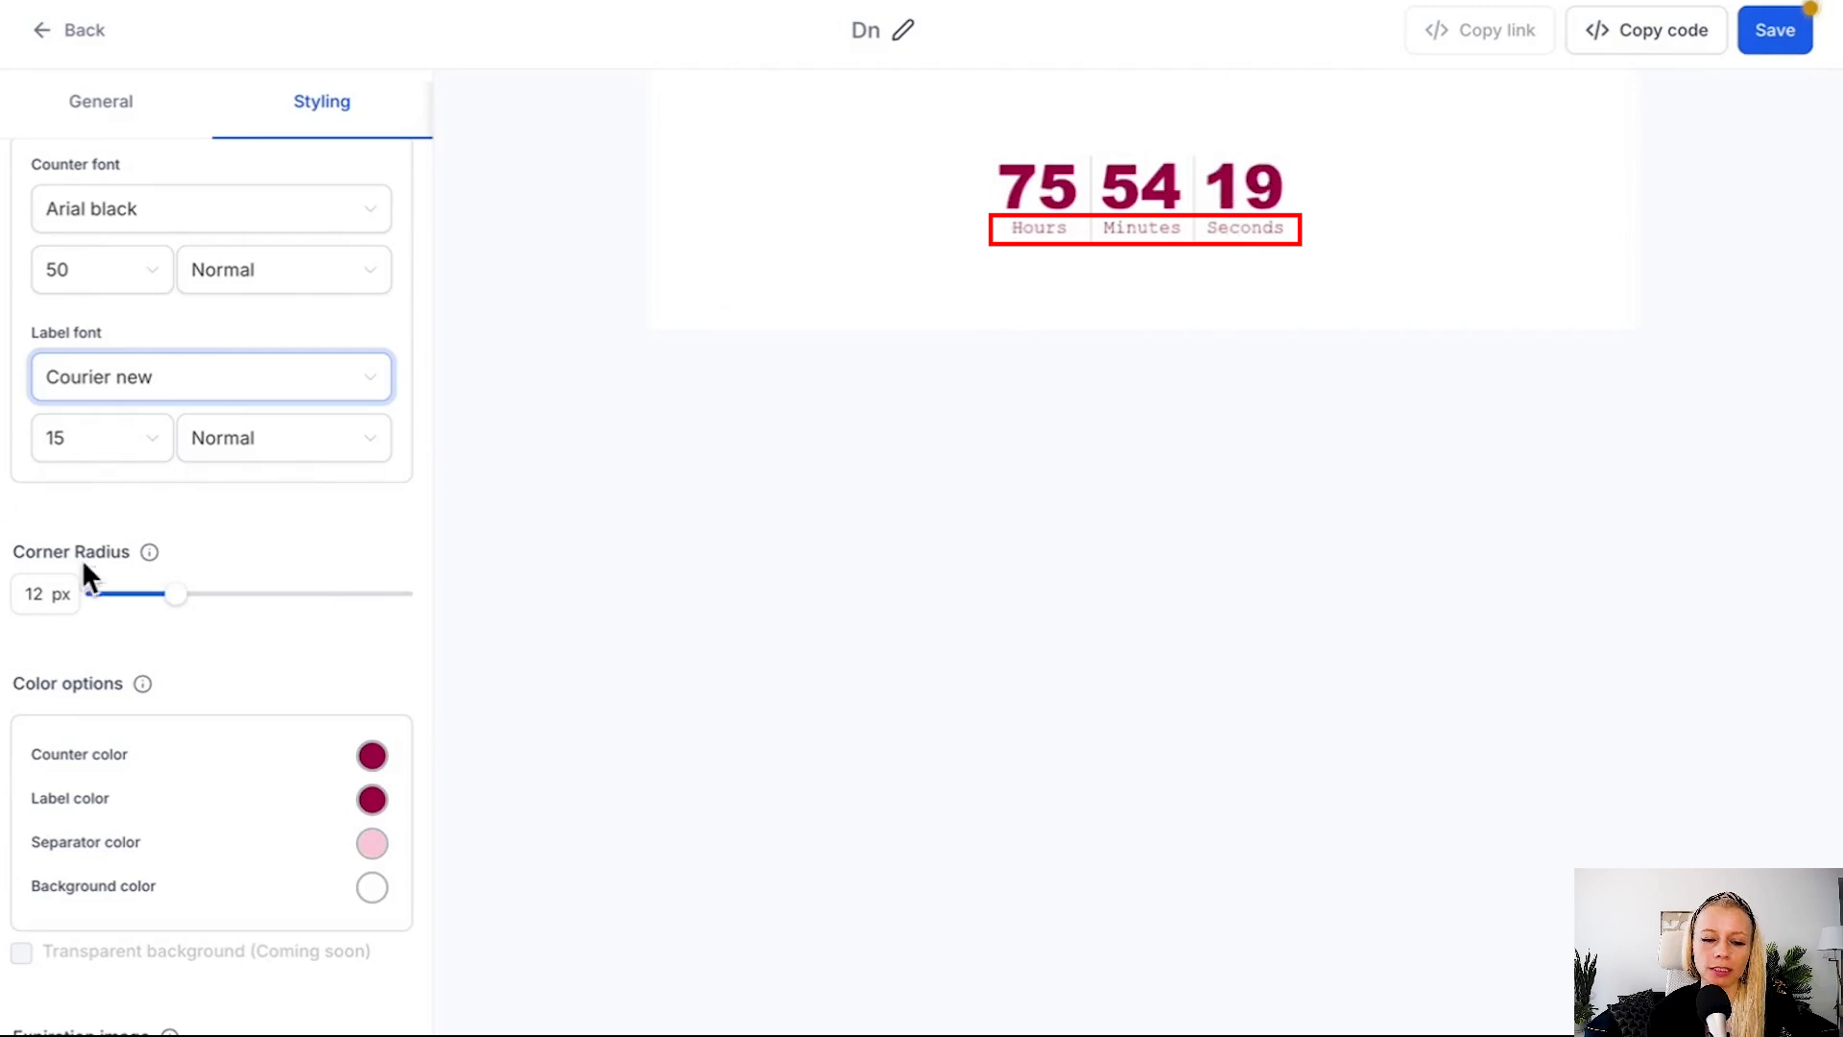
Change the counter color to pink (#ED64A6FF) and the label color to purple.
{"action": "scroll", "coordinate": [234, 601], "scroll_direction": "down", "scroll_amount": 1}
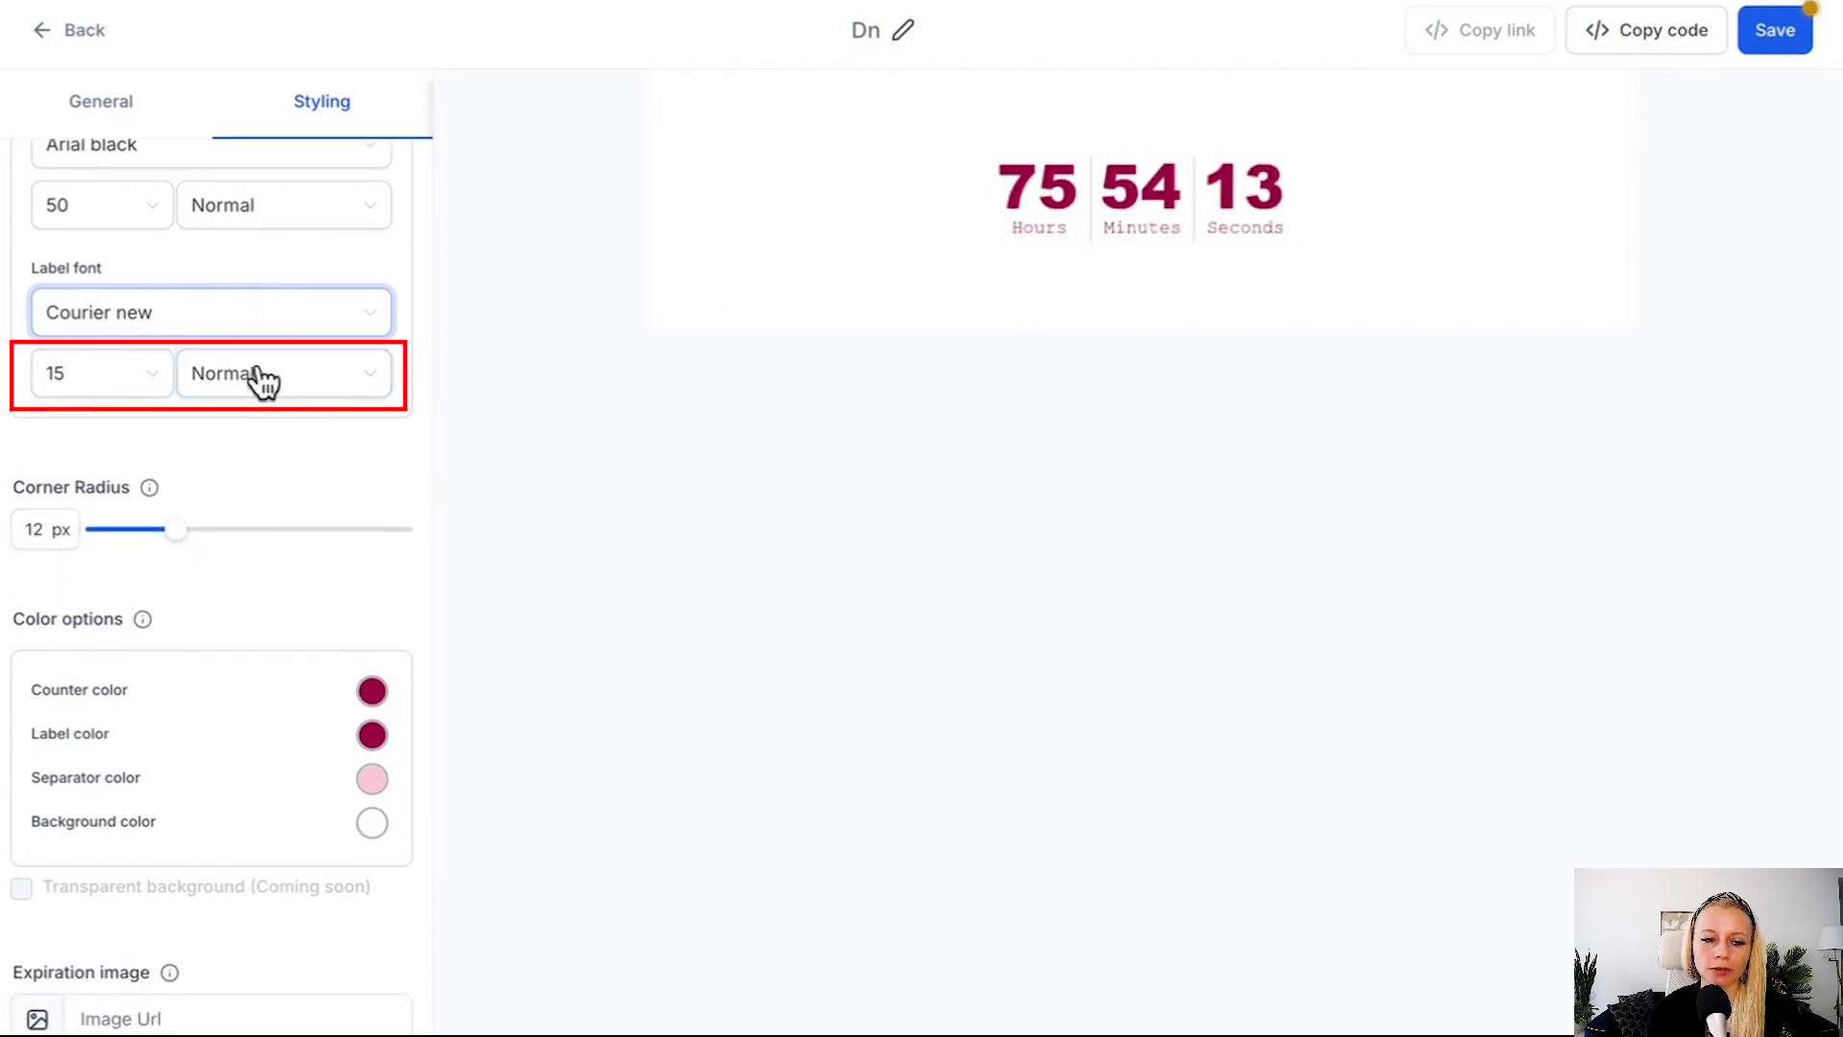
{"action": "scroll", "coordinate": [335, 538], "scroll_direction": "down", "scroll_amount": 3}
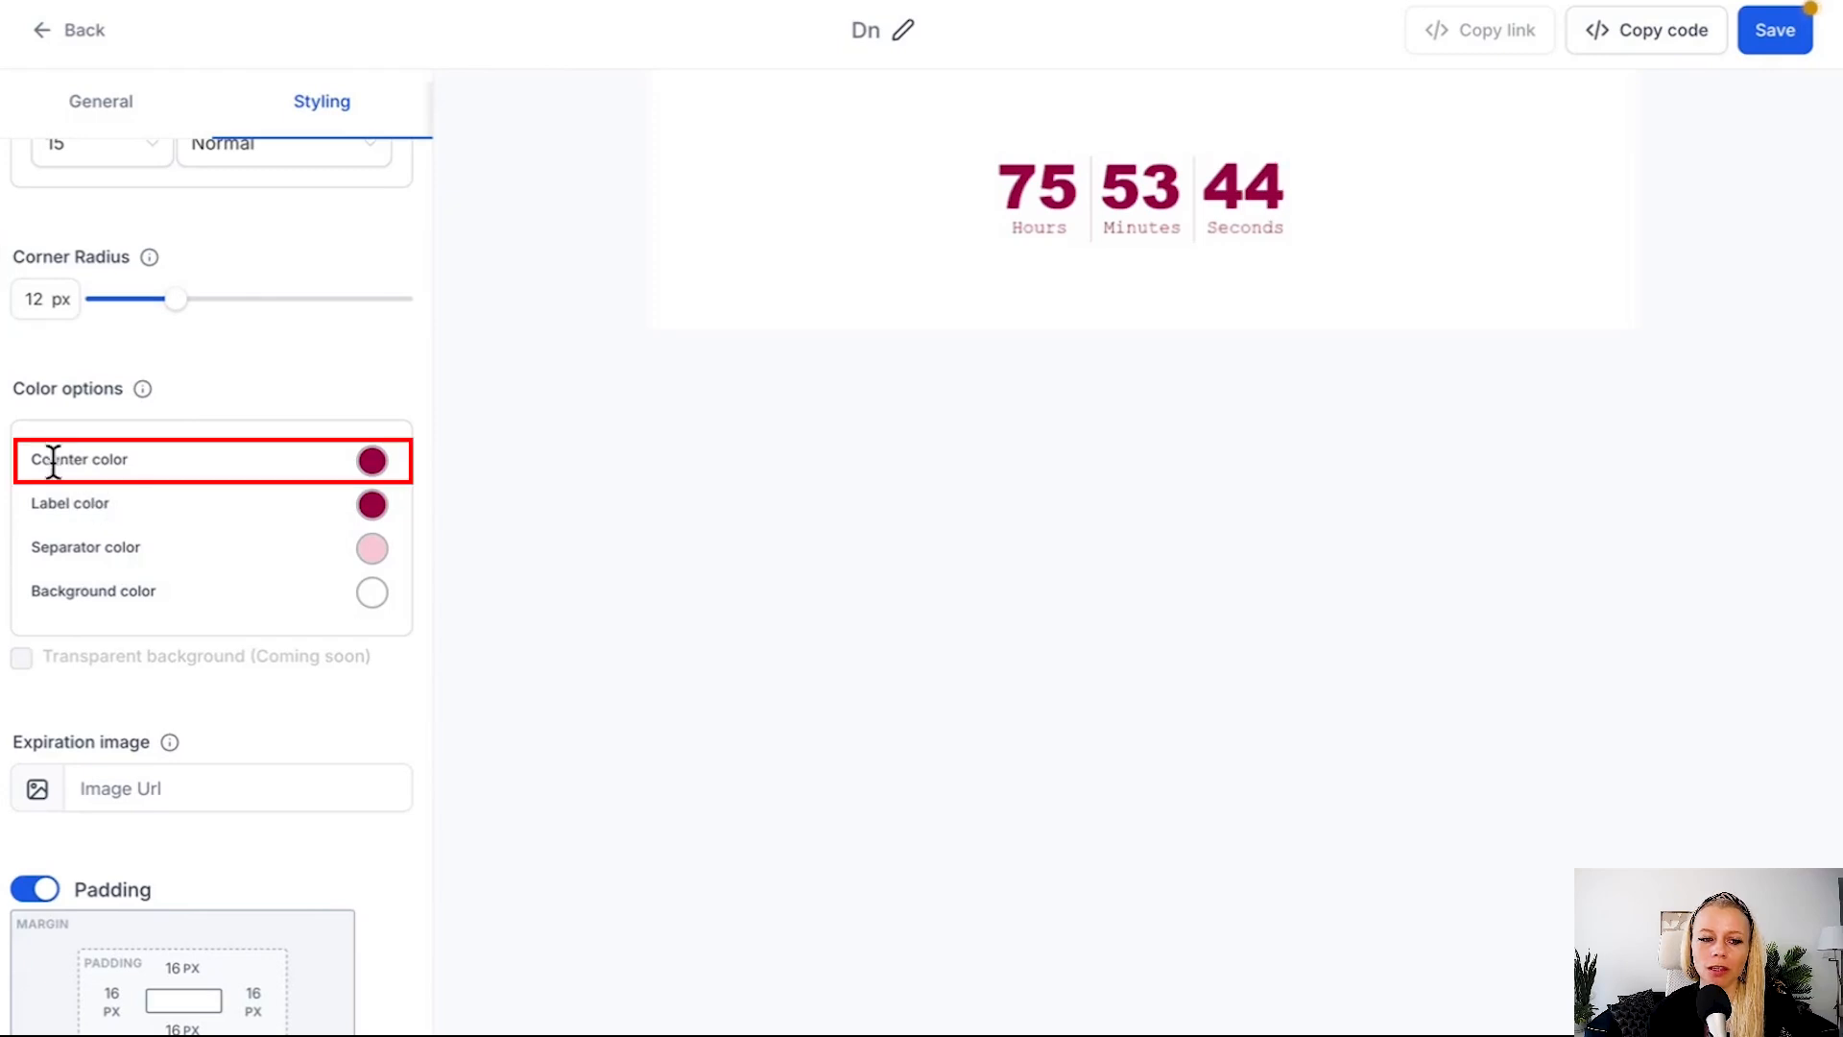
{"action": "left_click", "coordinate": [372, 461]}
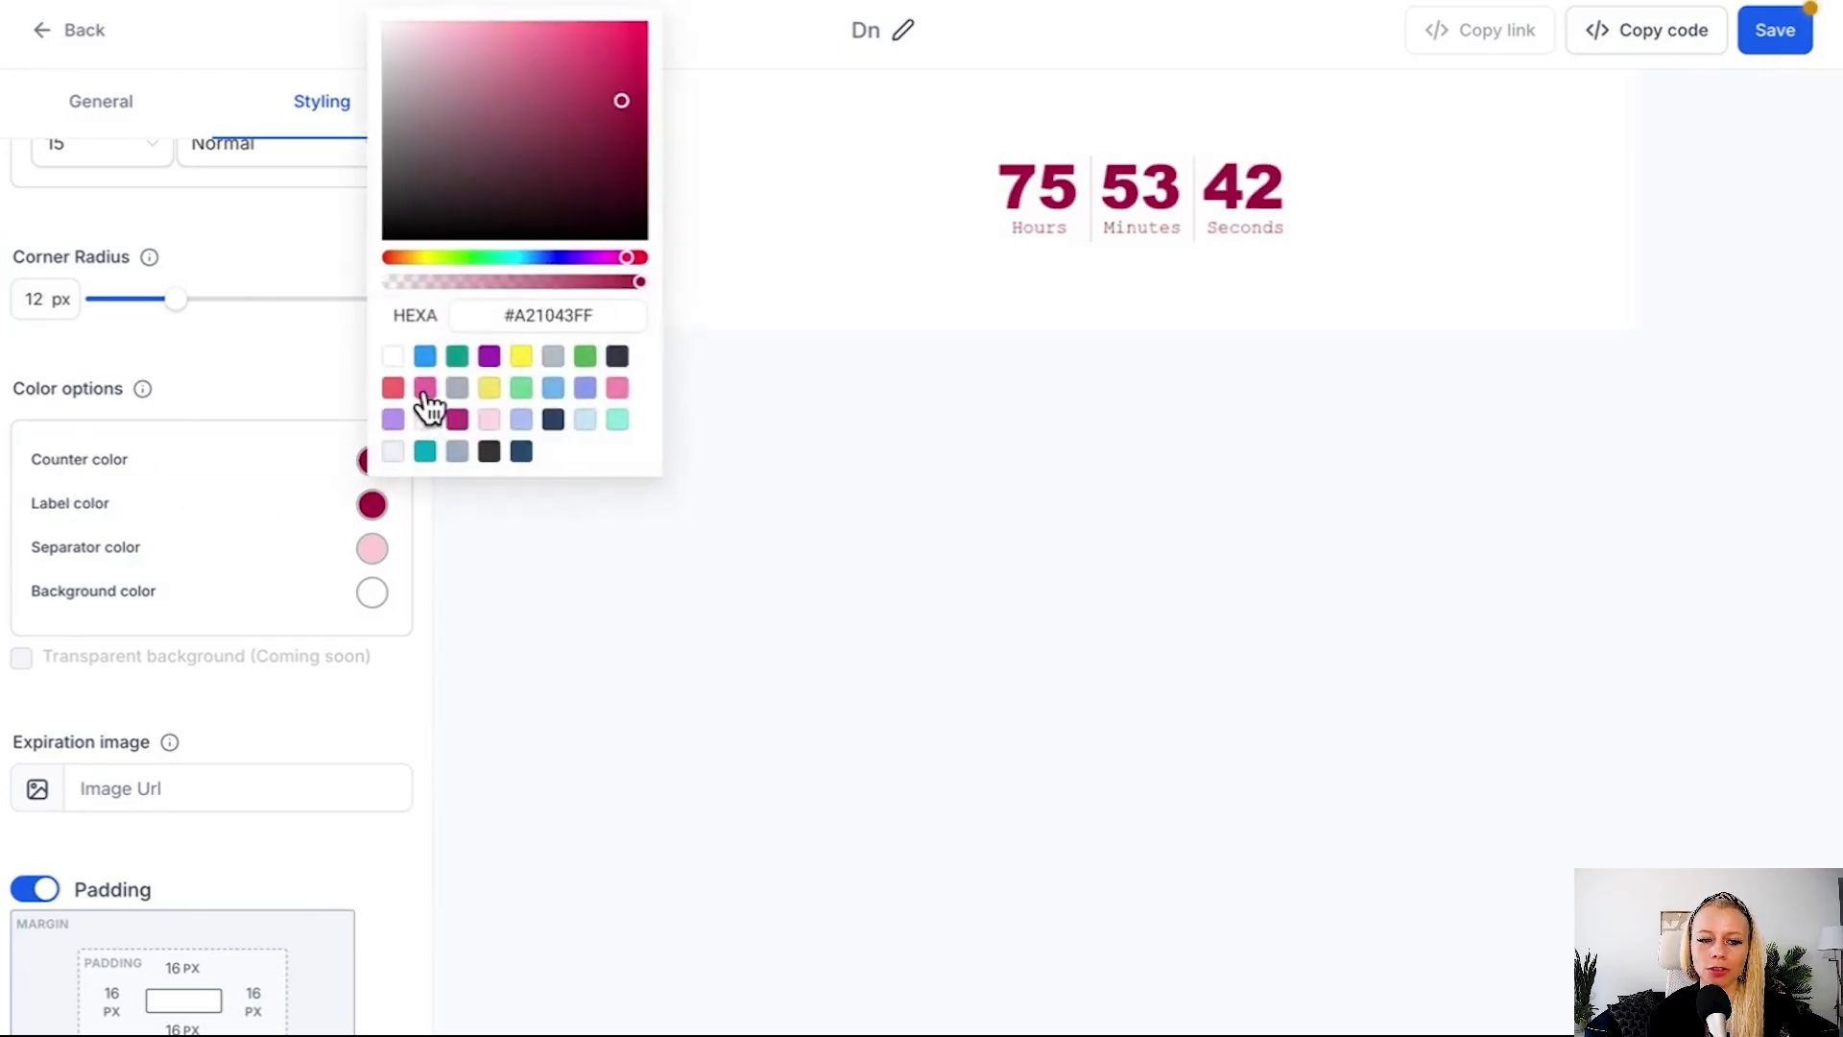
{"action": "left_click", "coordinate": [425, 388]}
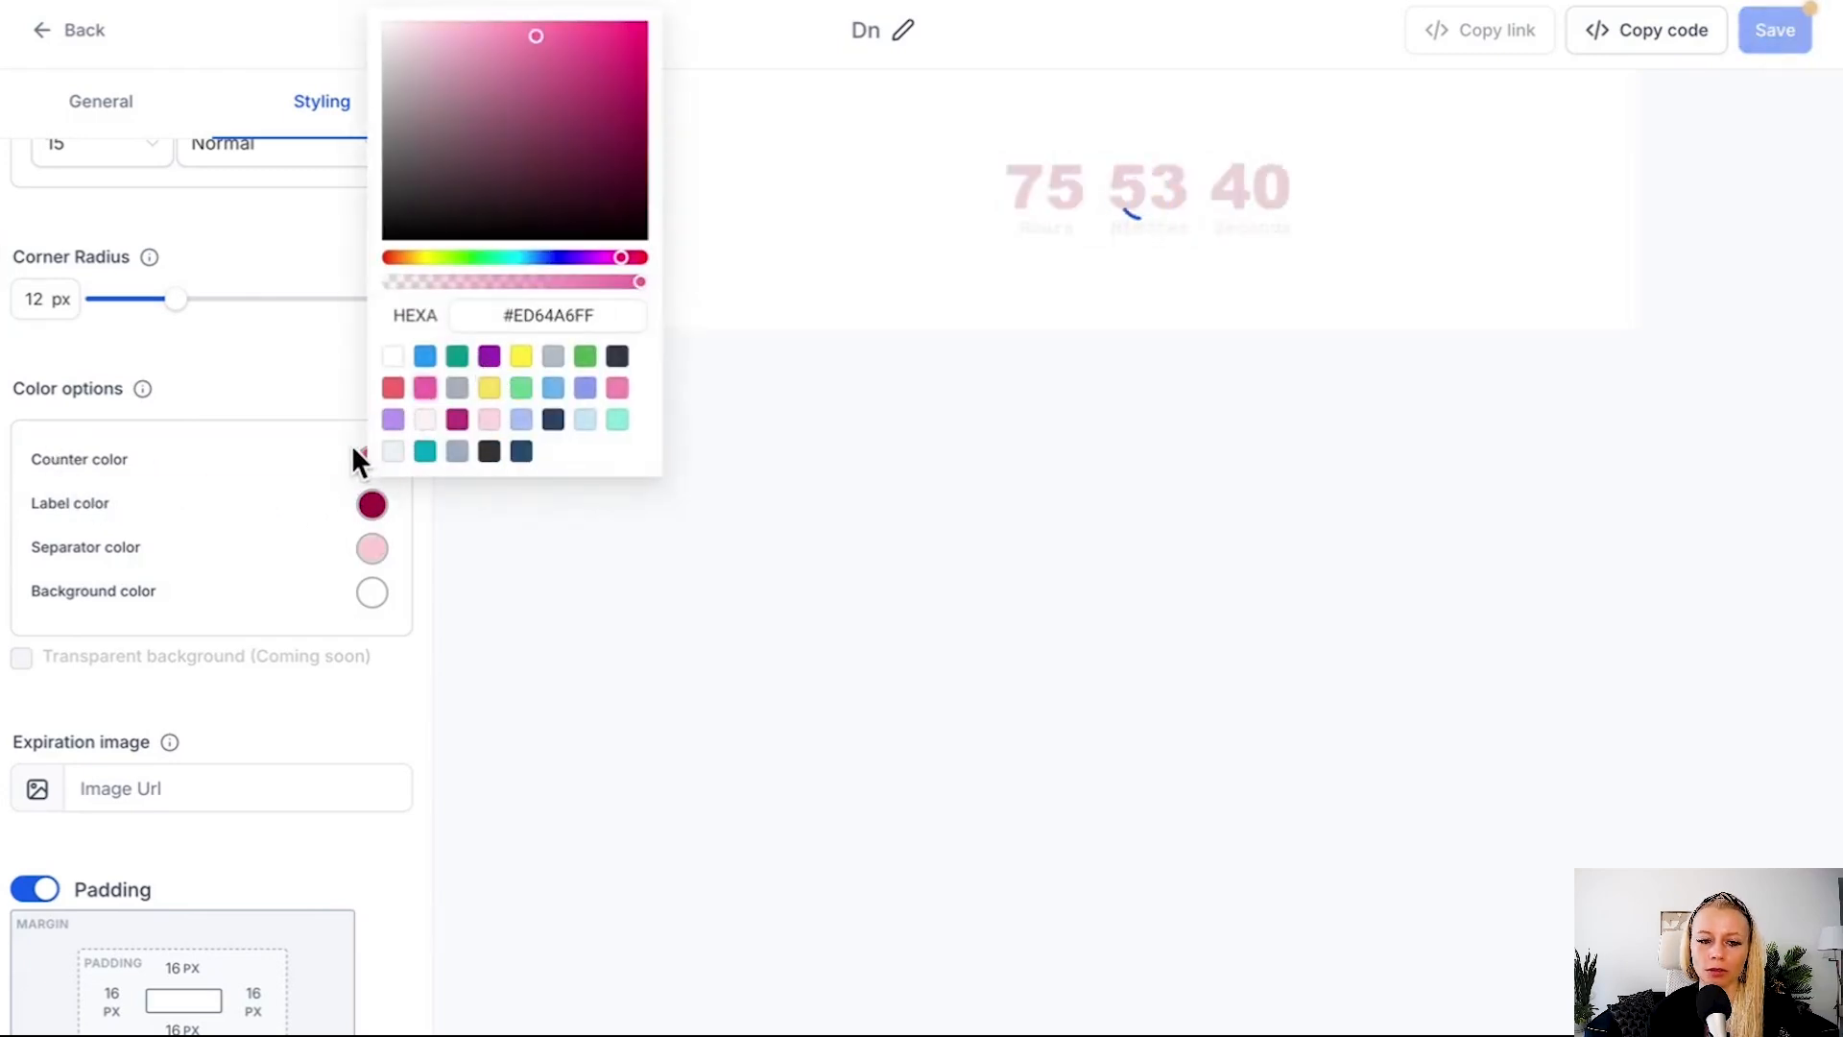
{"action": "left_click", "coordinate": [372, 504]}
{"action": "left_click", "coordinate": [488, 399]}
Enter the storage.googleapis.com image URL as the expiration image and read what that image is used for.
{"action": "scroll", "coordinate": [136, 514], "scroll_direction": "down", "scroll_amount": 2}
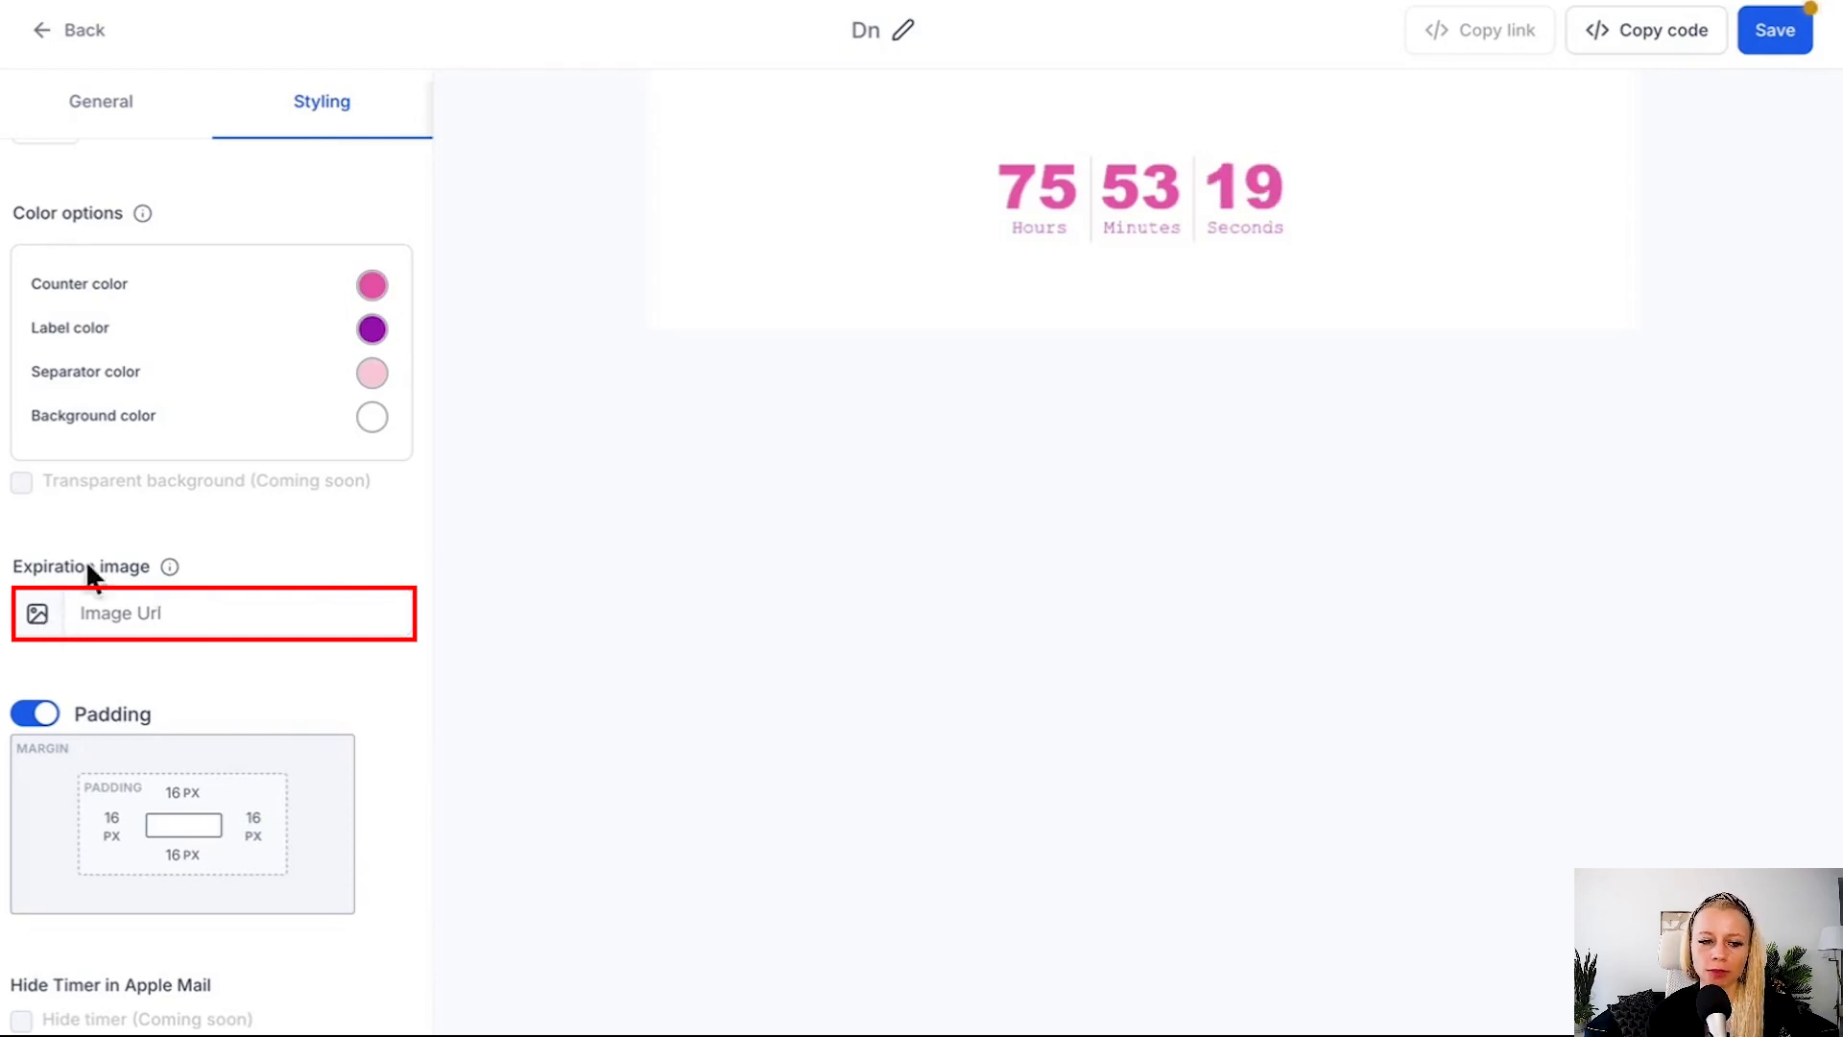
{"action": "left_click", "coordinate": [195, 626]}
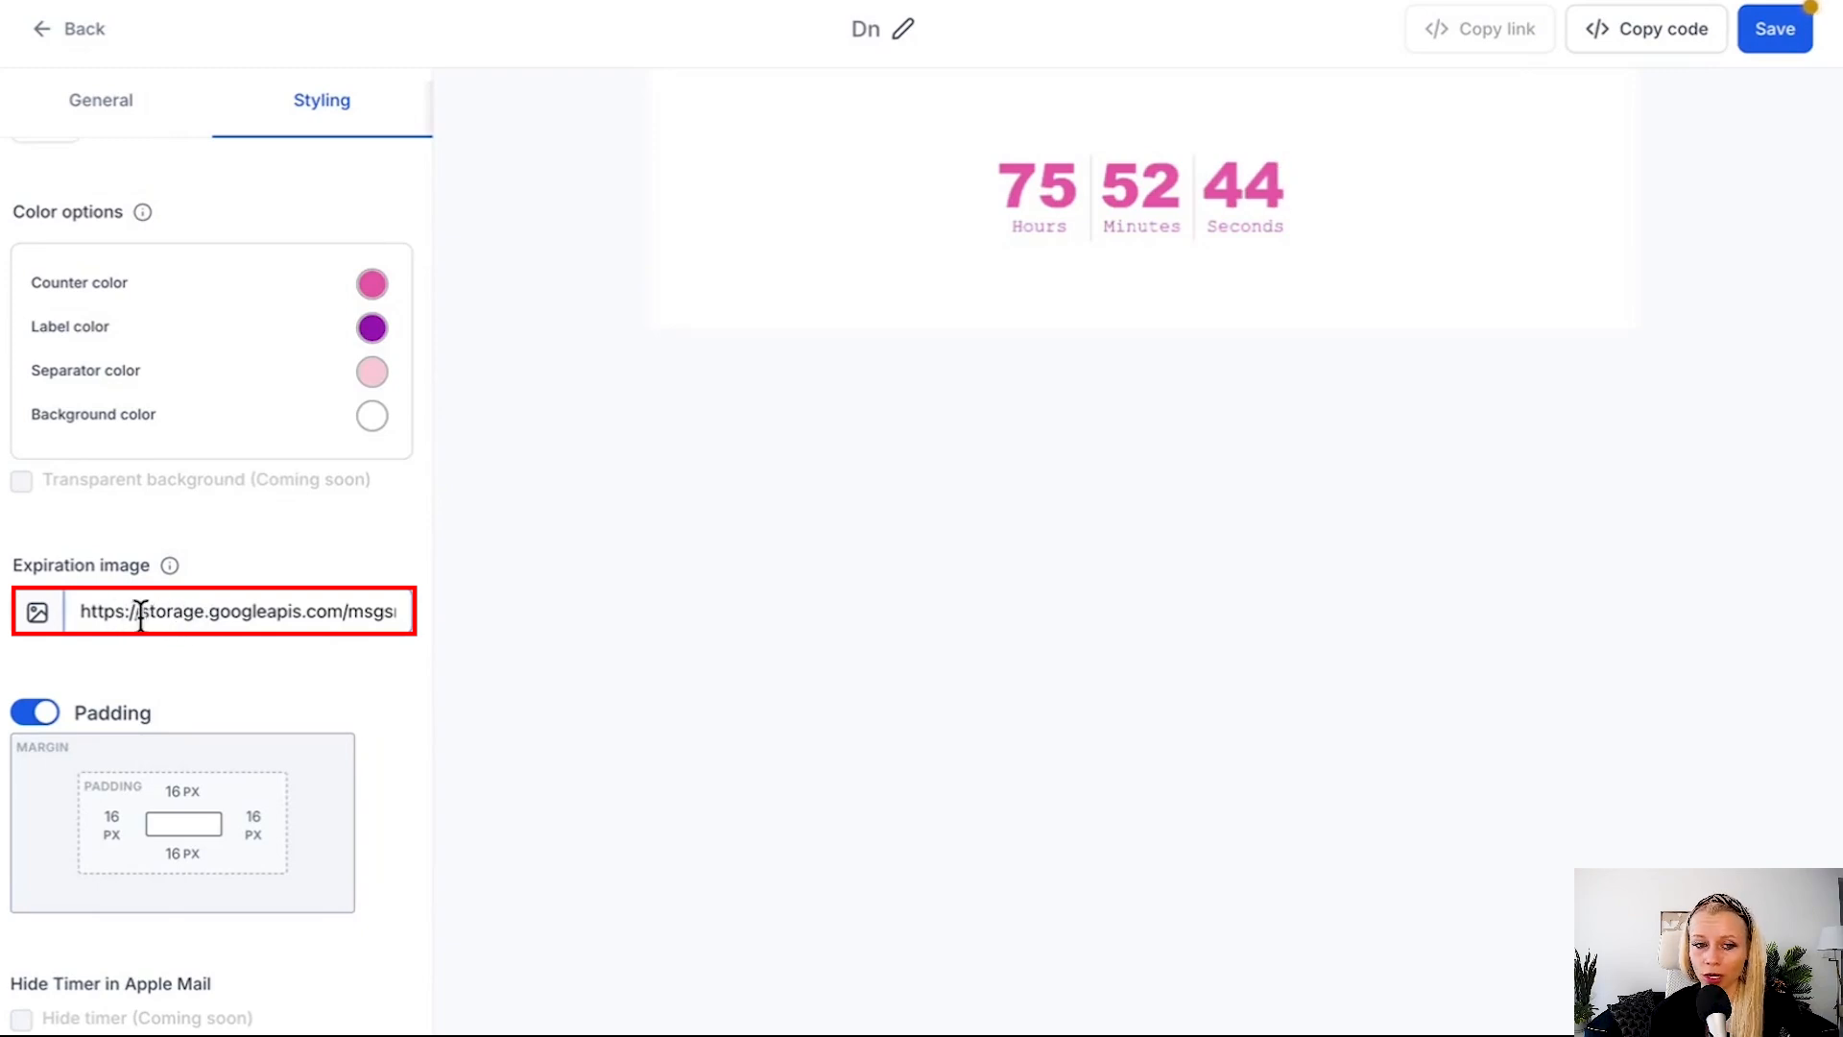
{"action": "mouse_move", "coordinate": [169, 566]}
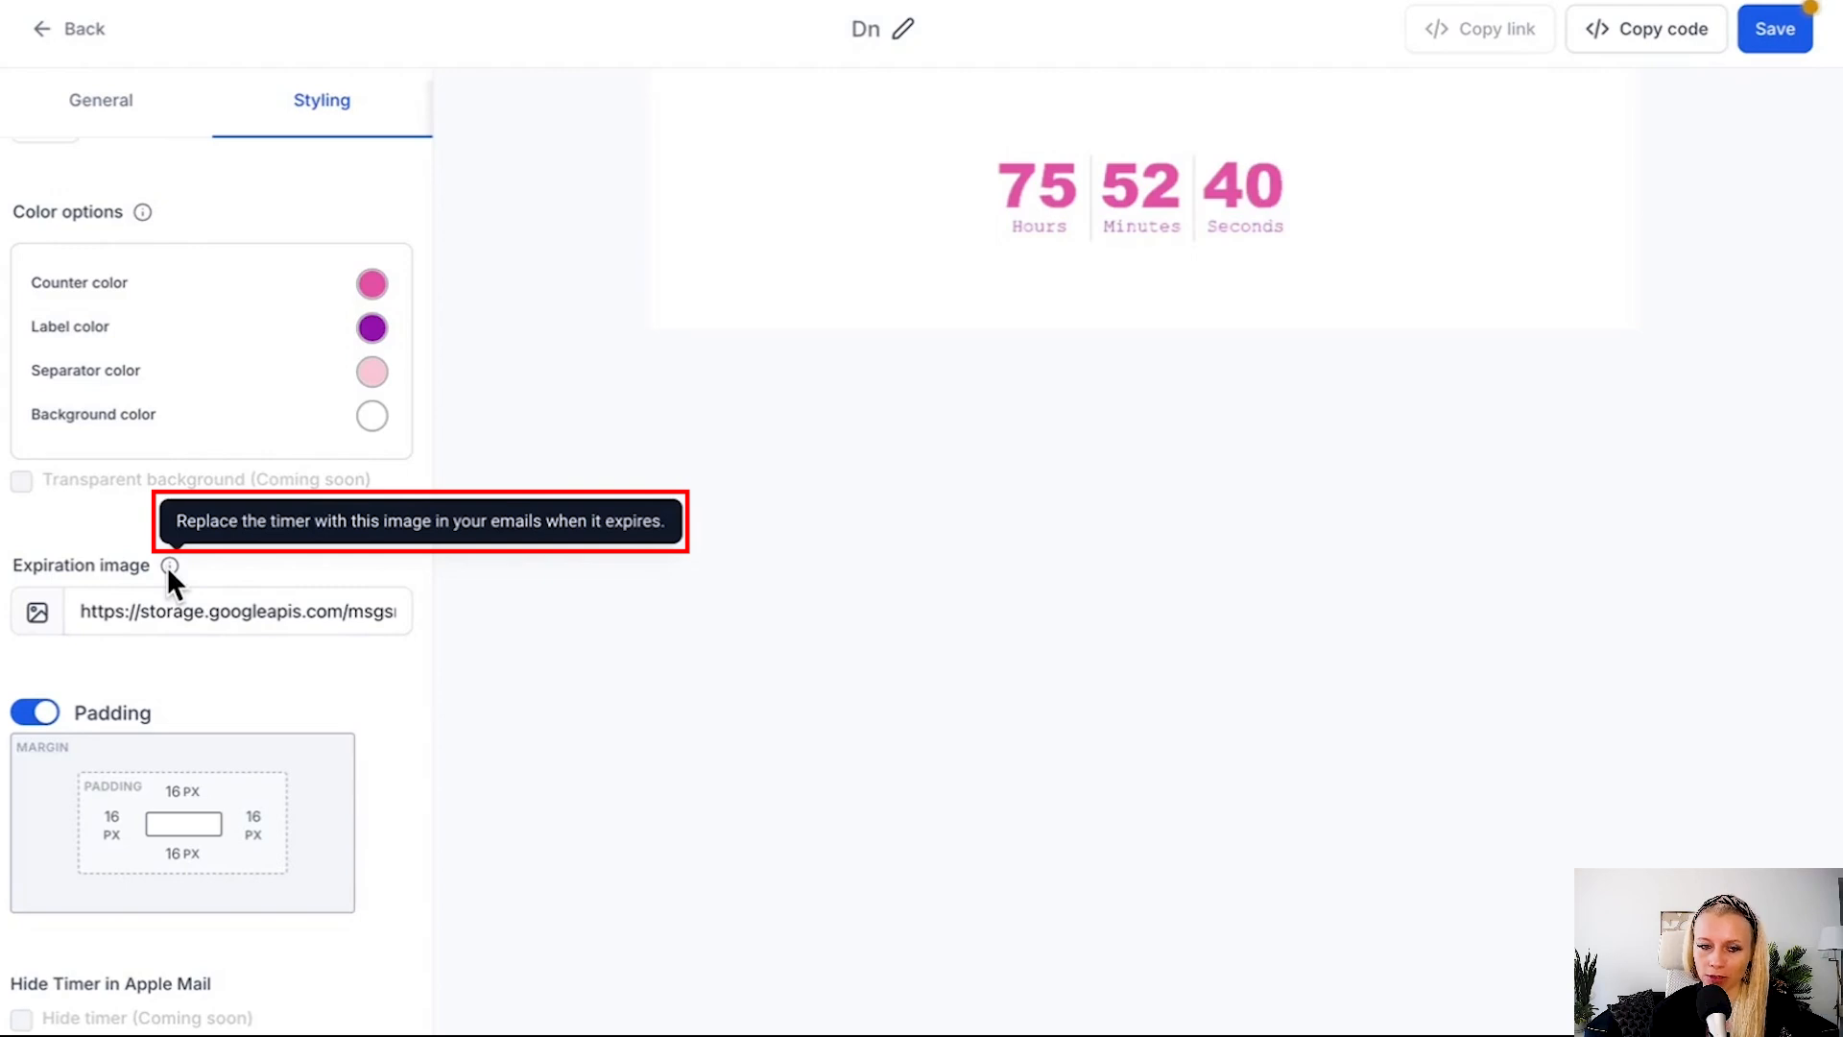
Try out the padding switch for the timer.
{"action": "scroll", "coordinate": [159, 615], "scroll_direction": "down", "scroll_amount": 1}
{"action": "left_click", "coordinate": [35, 640]}
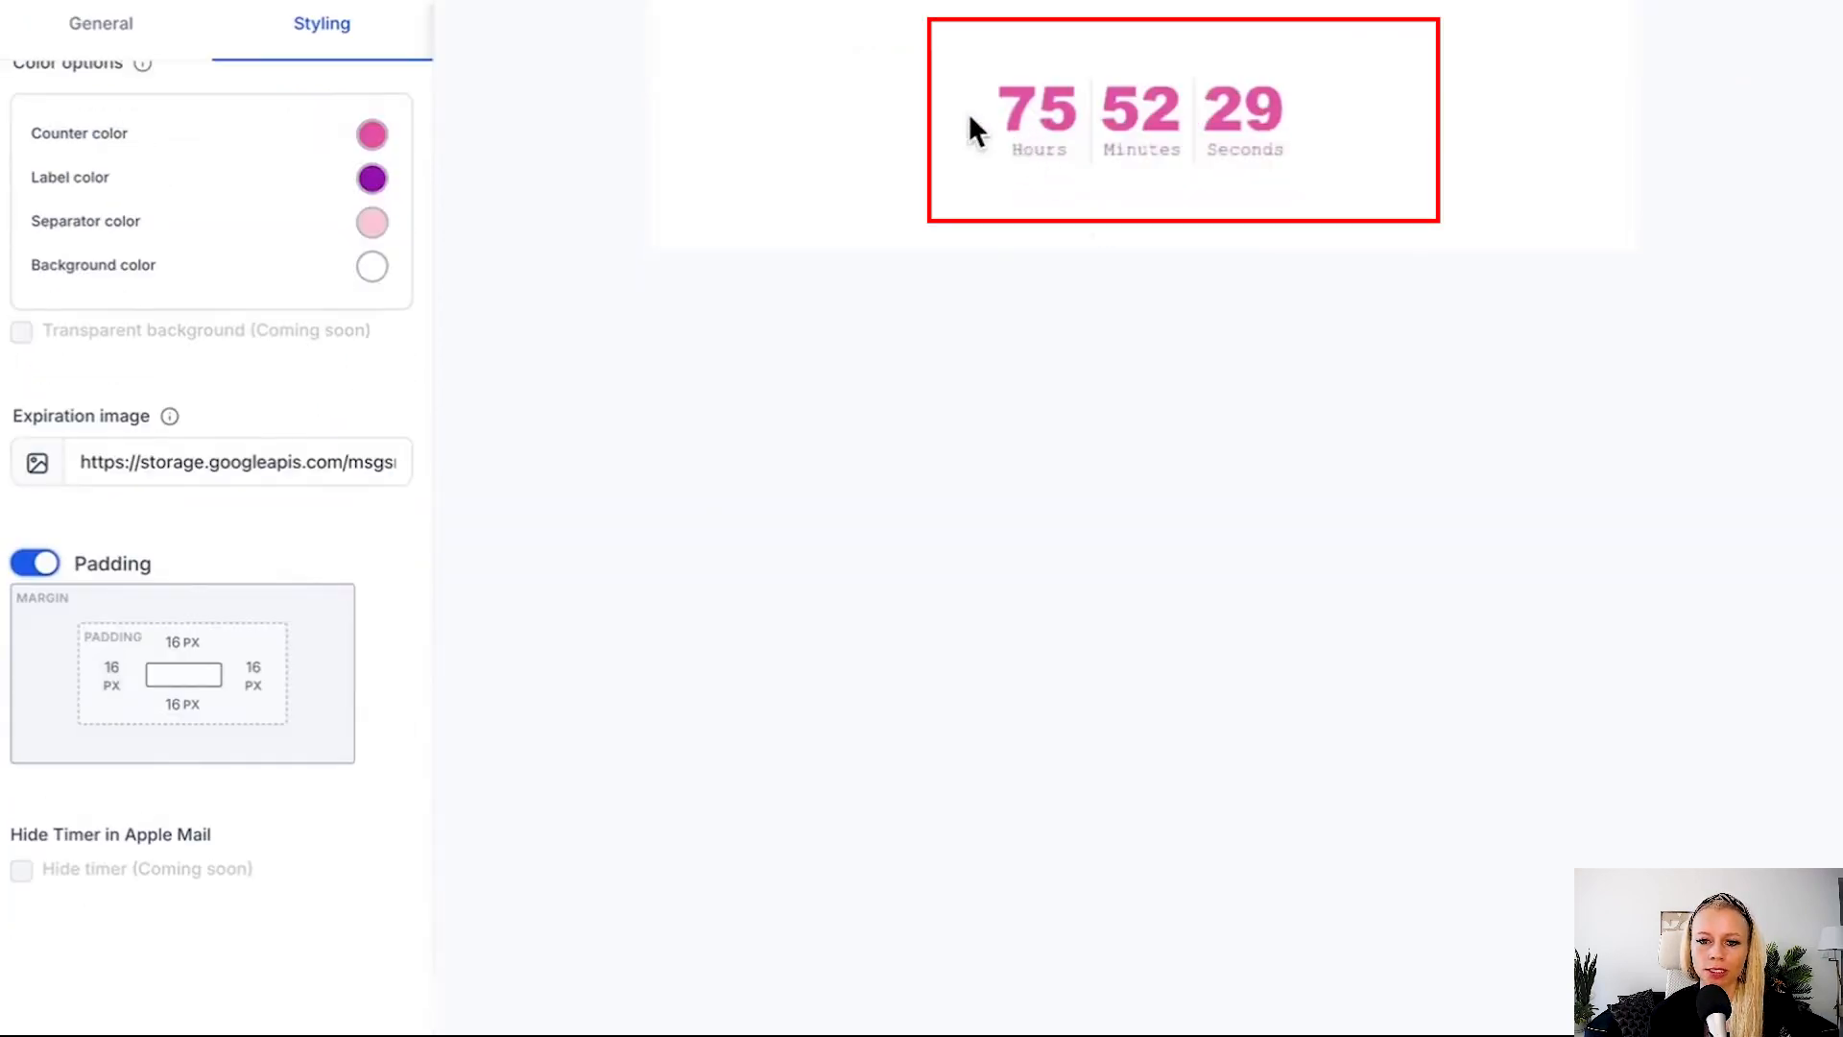
Try a left padding of 80 px for the timer, then set it to 20 px.
{"action": "left_click", "coordinate": [112, 676]}
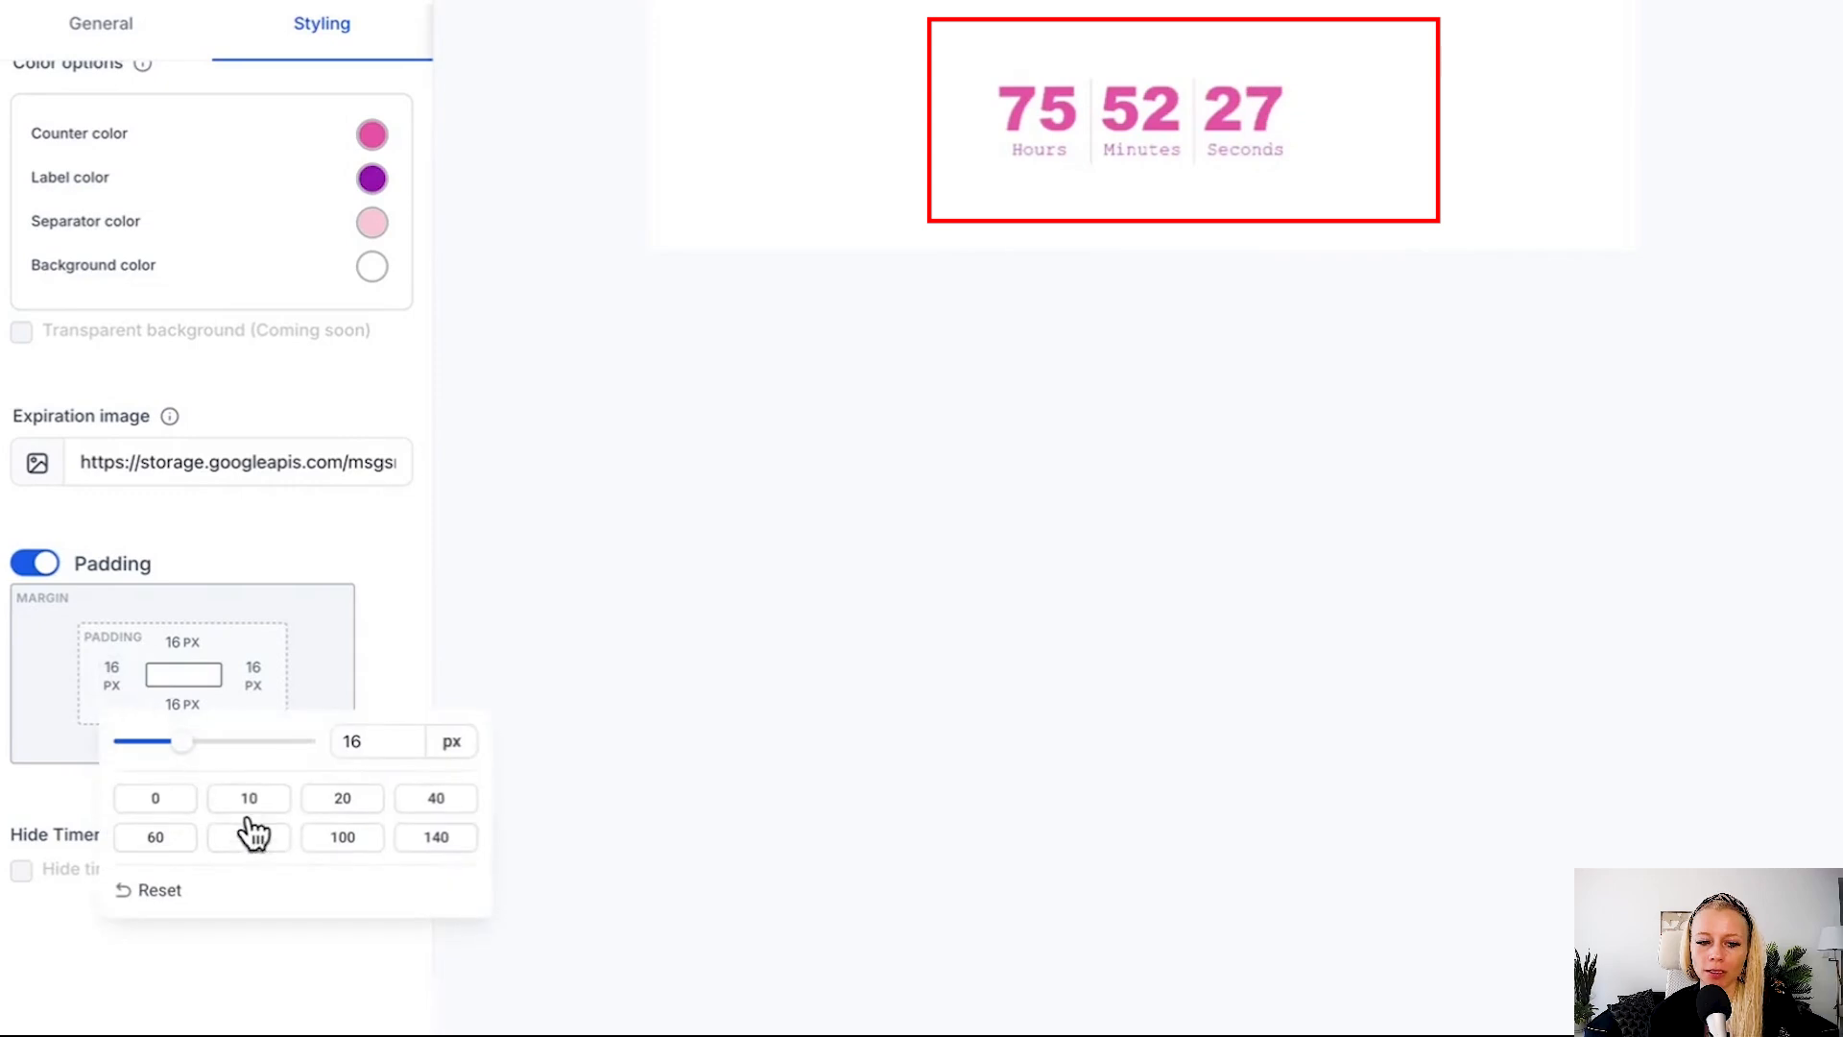
{"action": "left_click", "coordinate": [255, 841]}
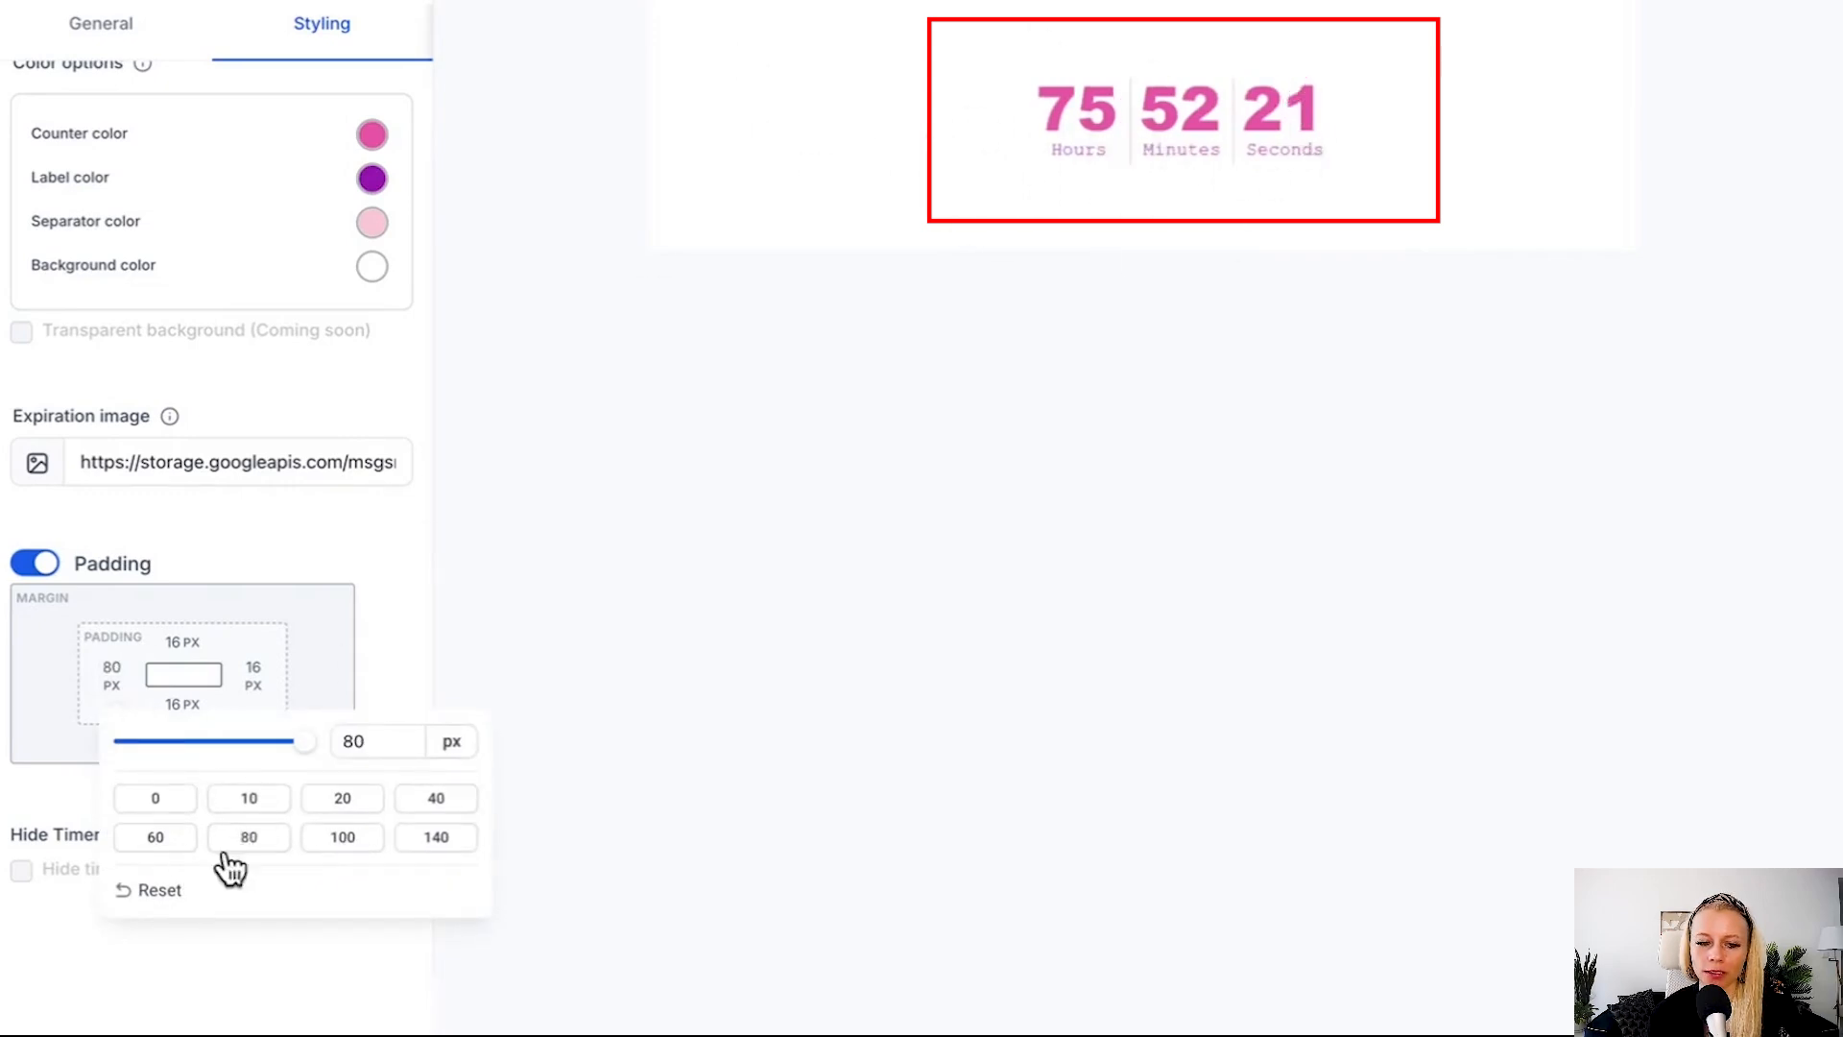
{"action": "left_click", "coordinate": [342, 798]}
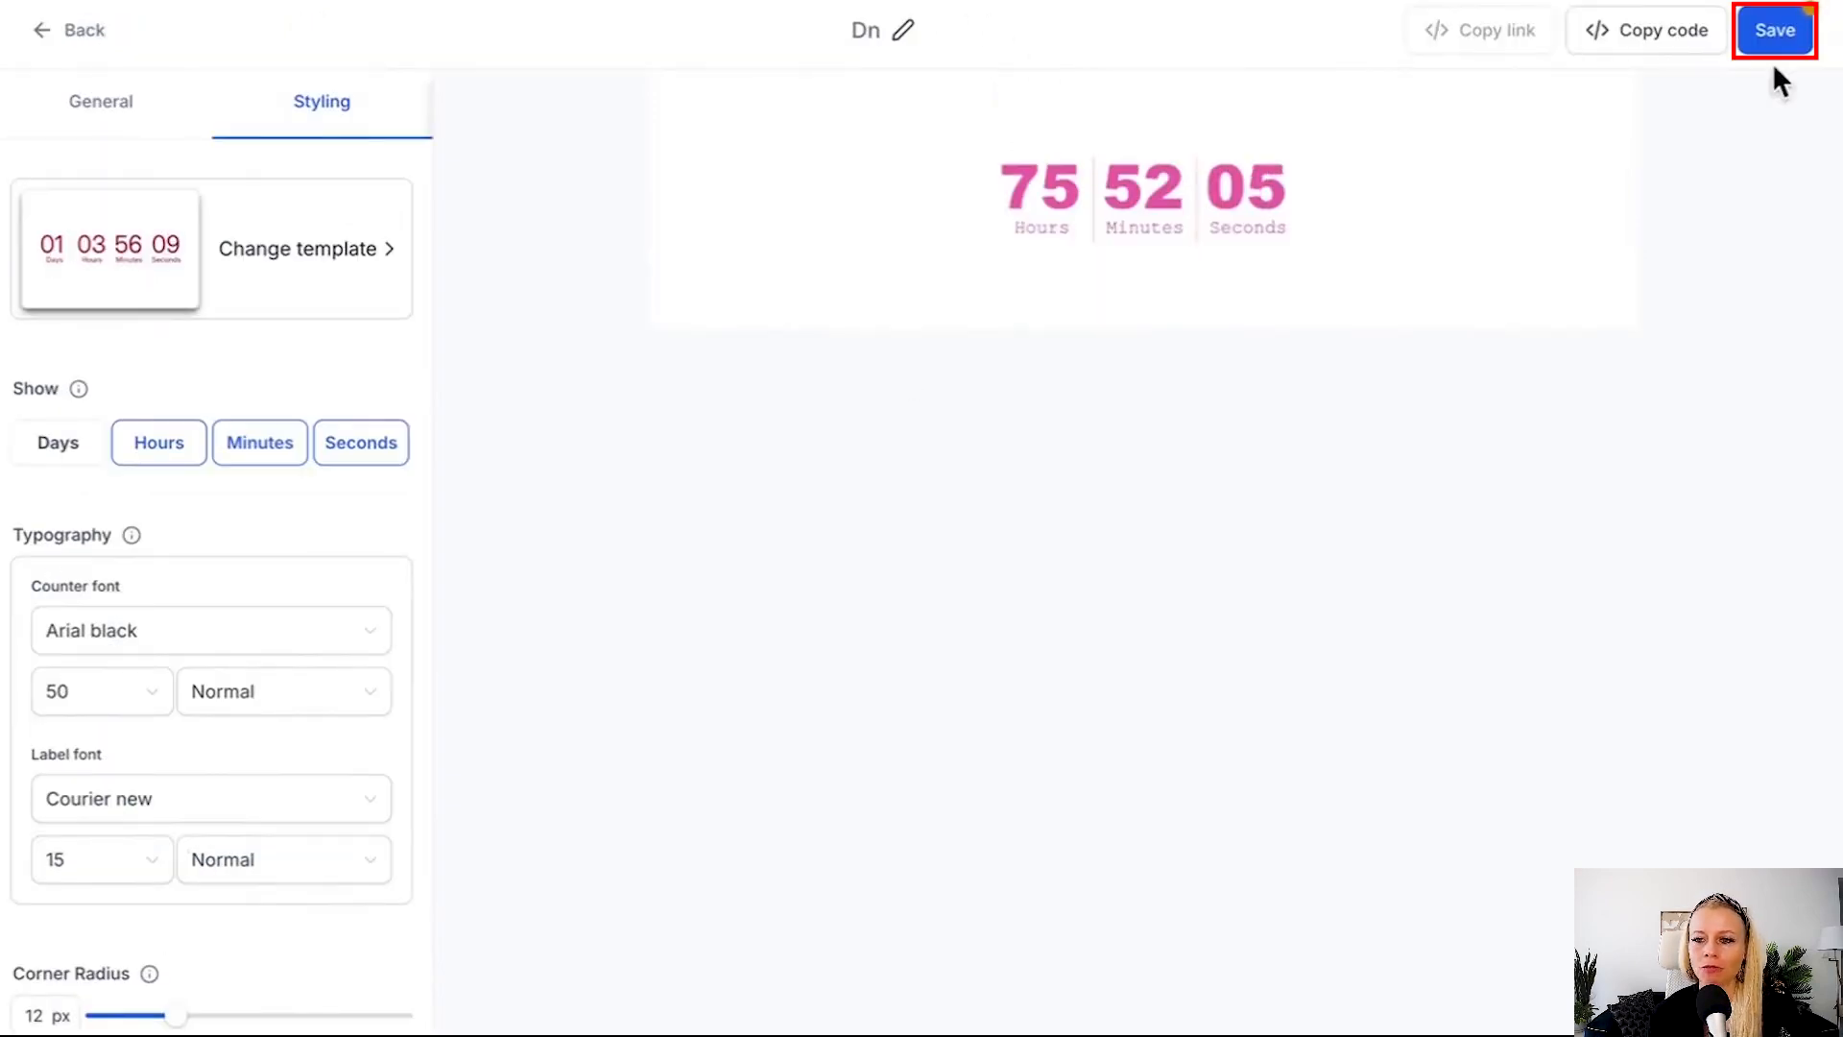
Save the countdown timer and bring up its email embed code, highlighting the full img snippet.
{"action": "left_click", "coordinate": [1779, 43]}
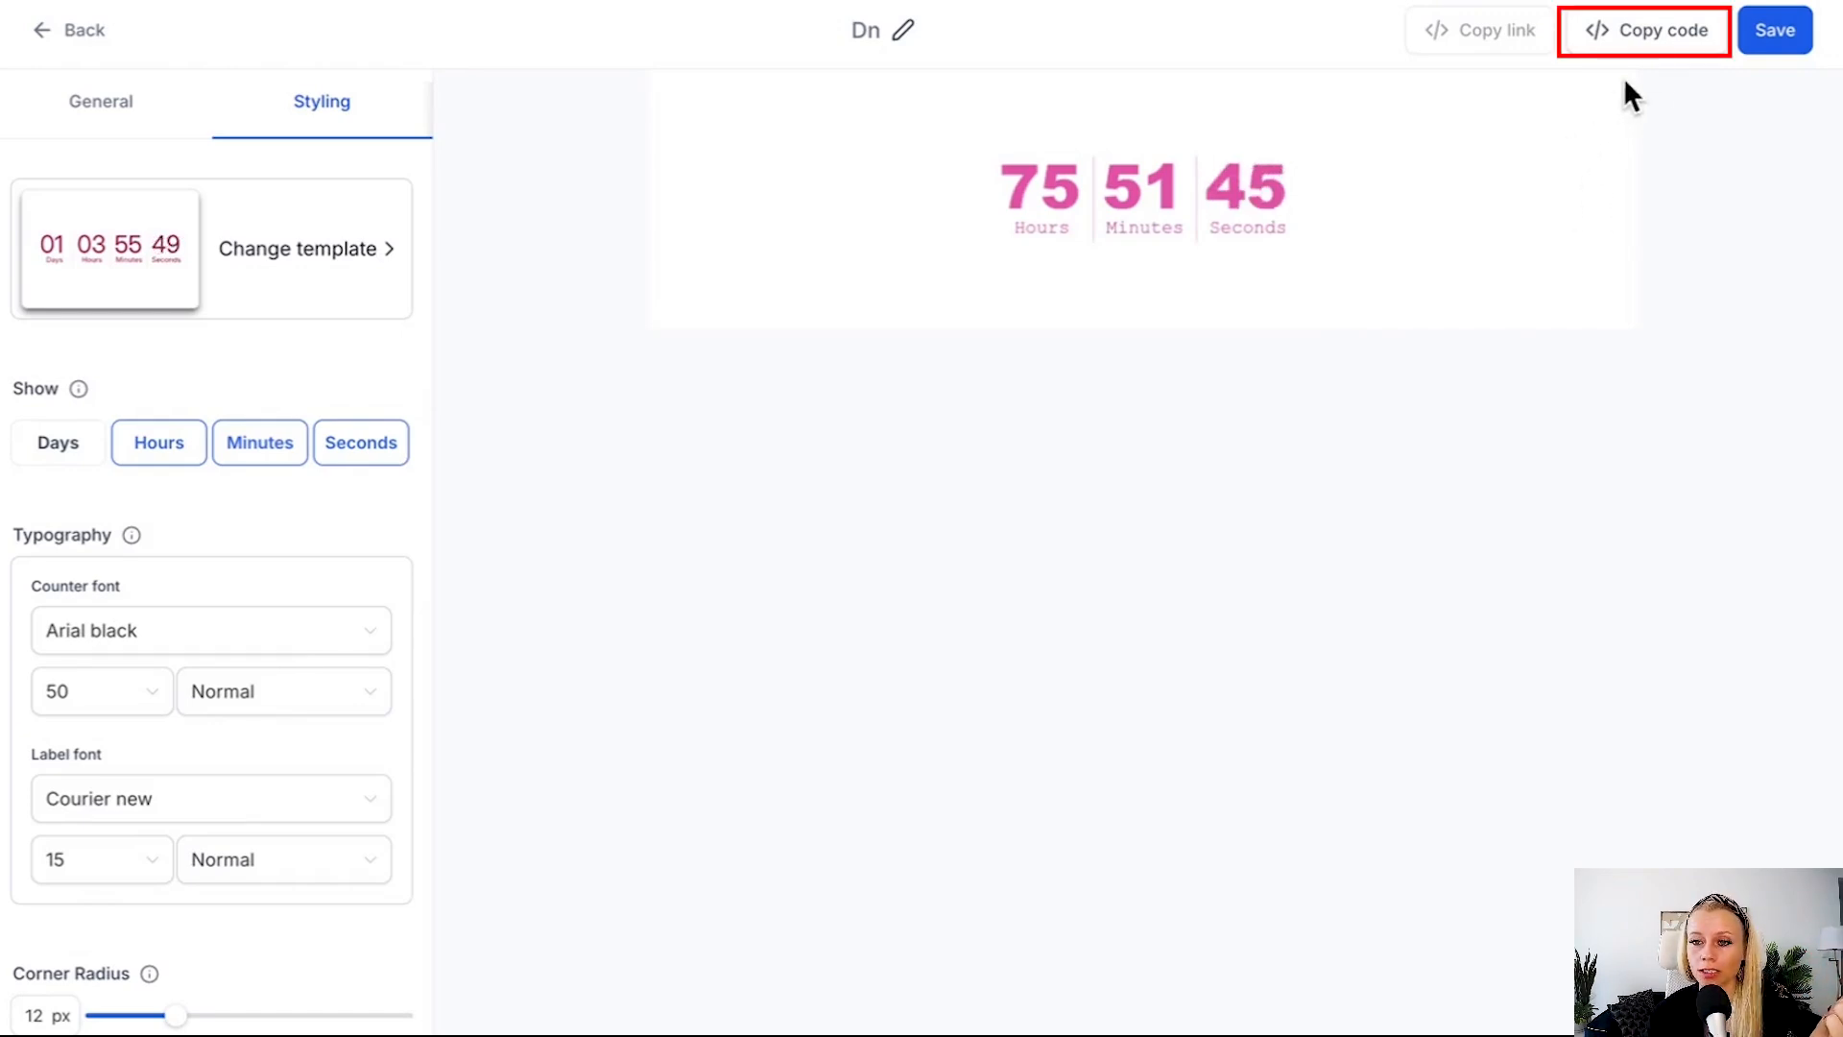
{"action": "left_click", "coordinate": [1656, 43]}
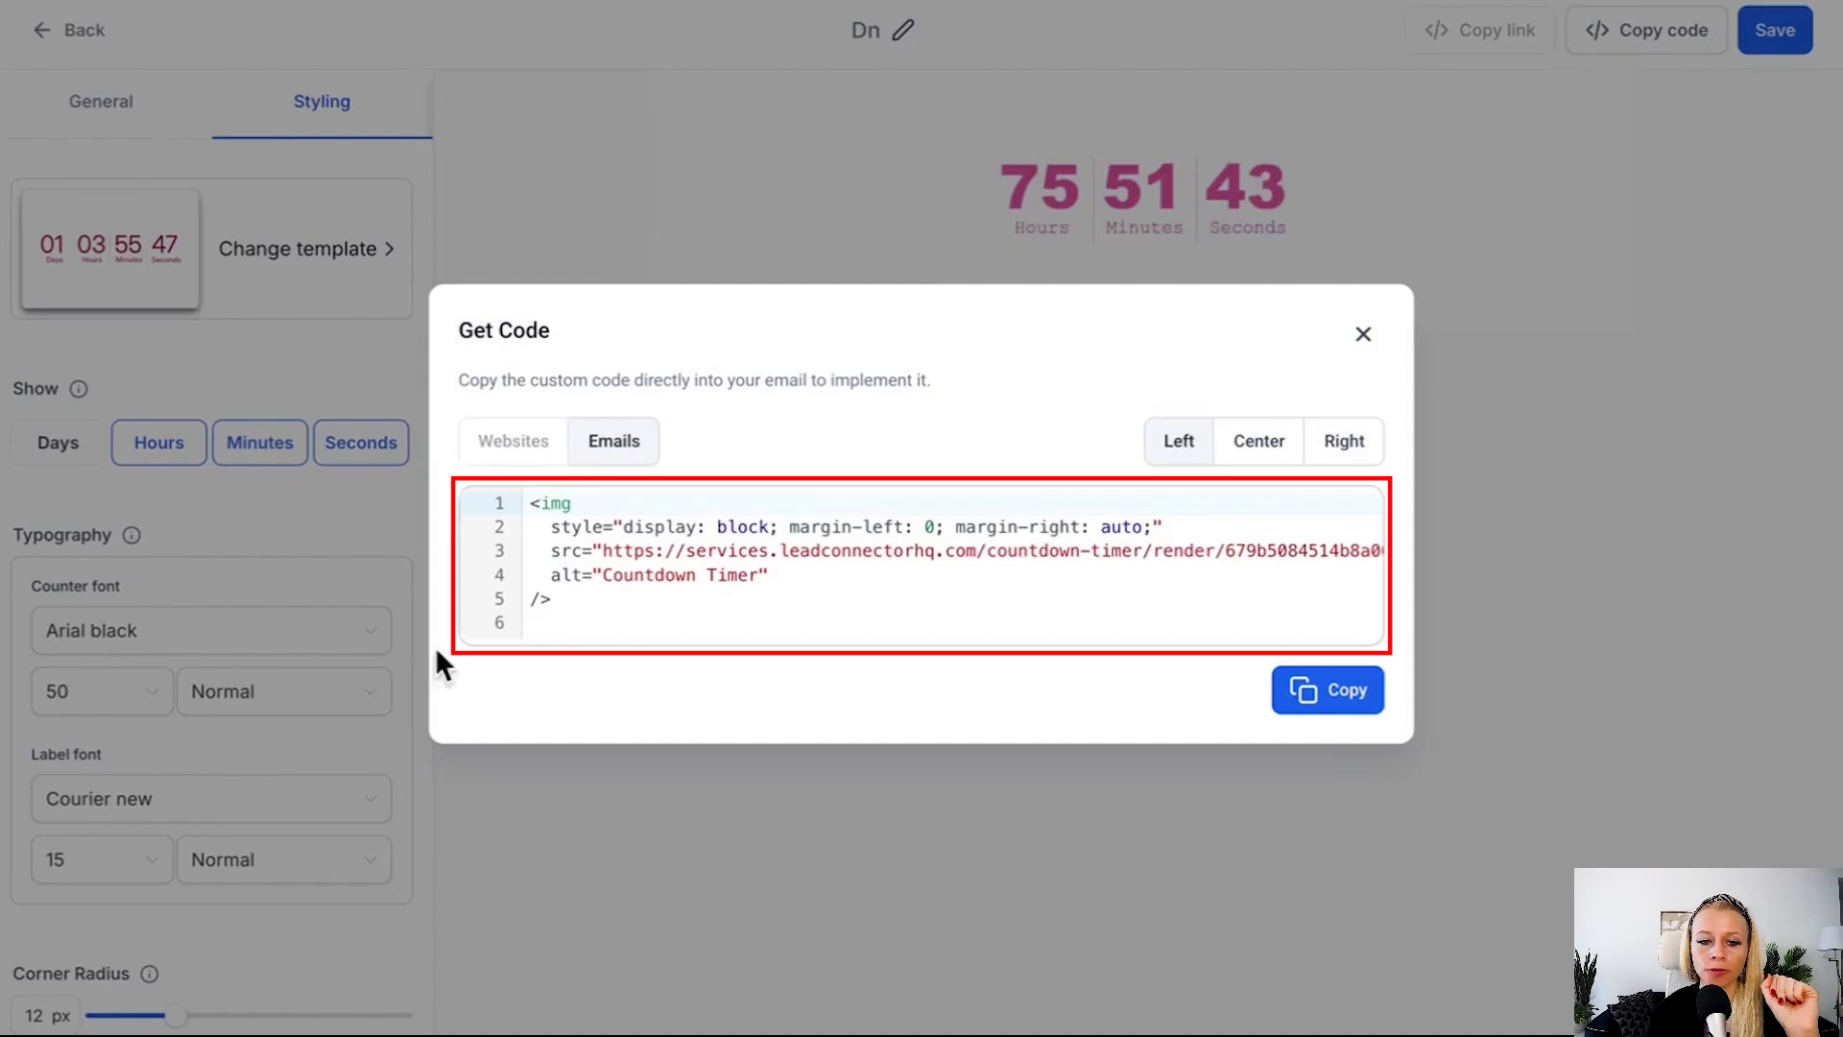
{"action": "left_click_drag", "start_coordinate": [588, 602], "coordinate": [531, 503]}
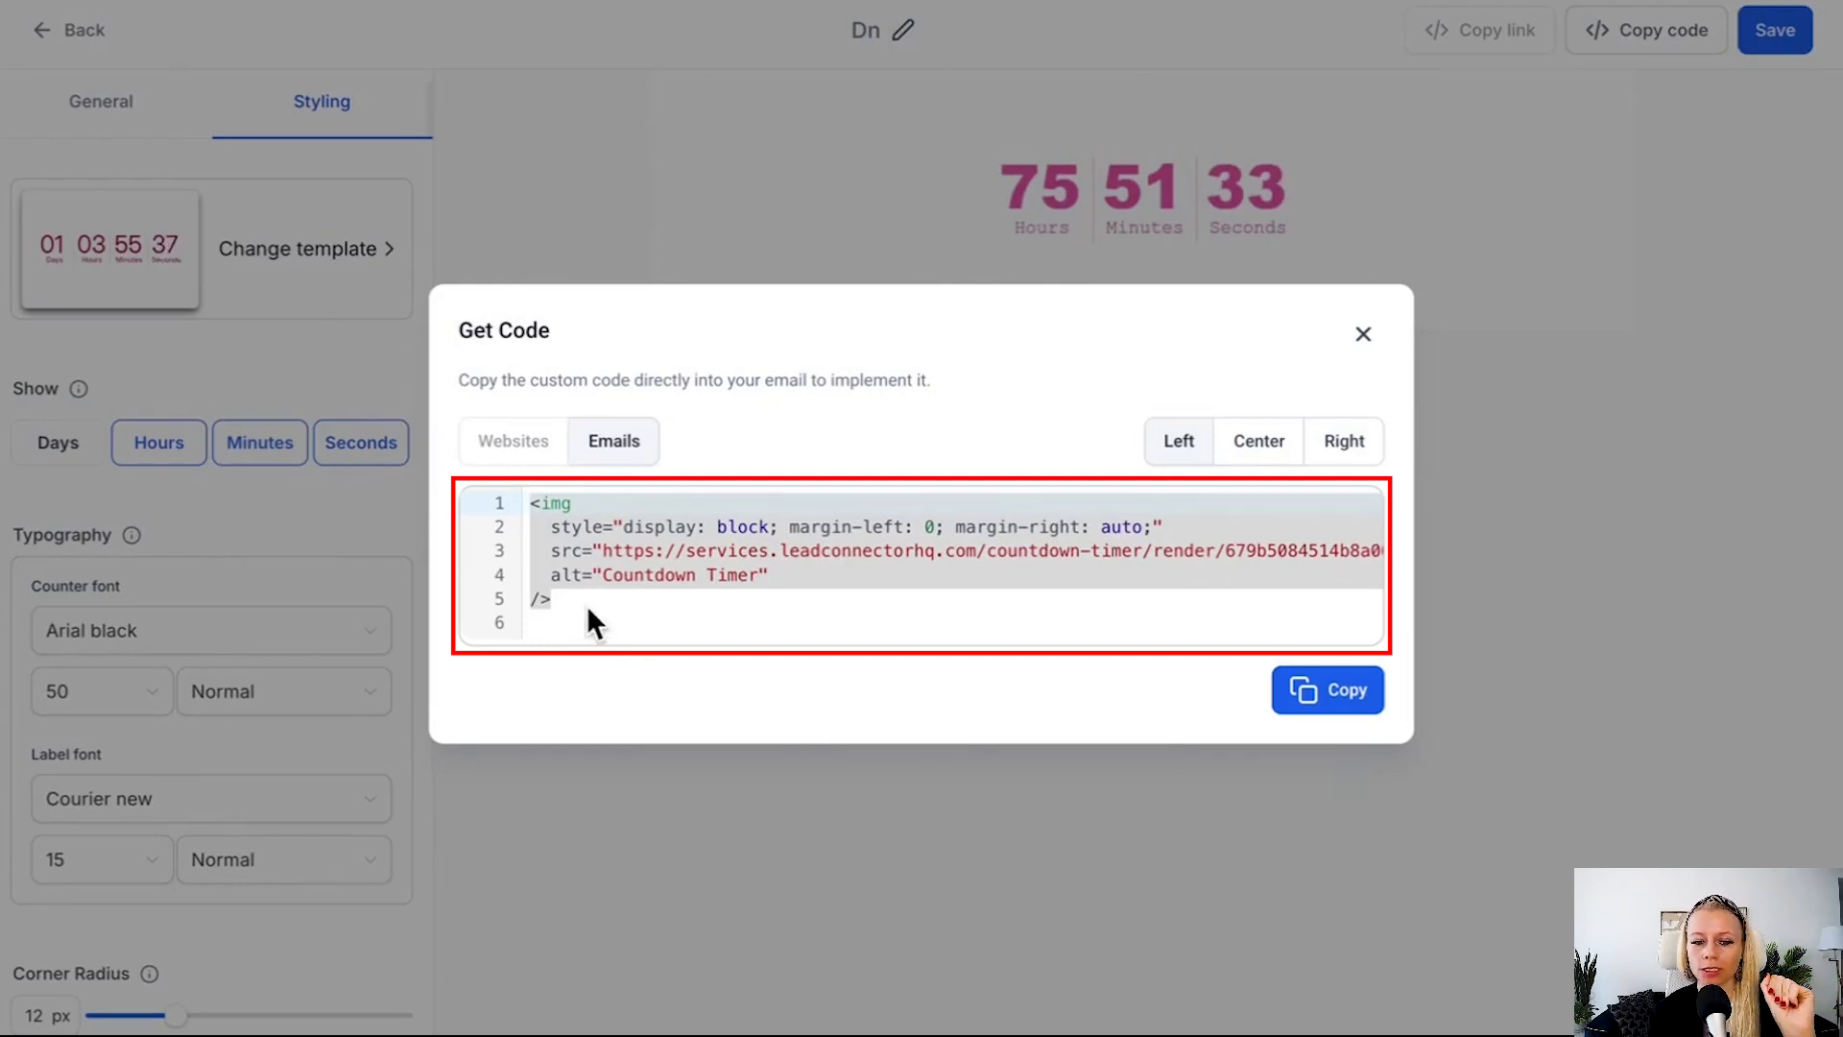
{"action": "left_click_drag", "start_coordinate": [587, 622], "coordinate": [531, 521]}
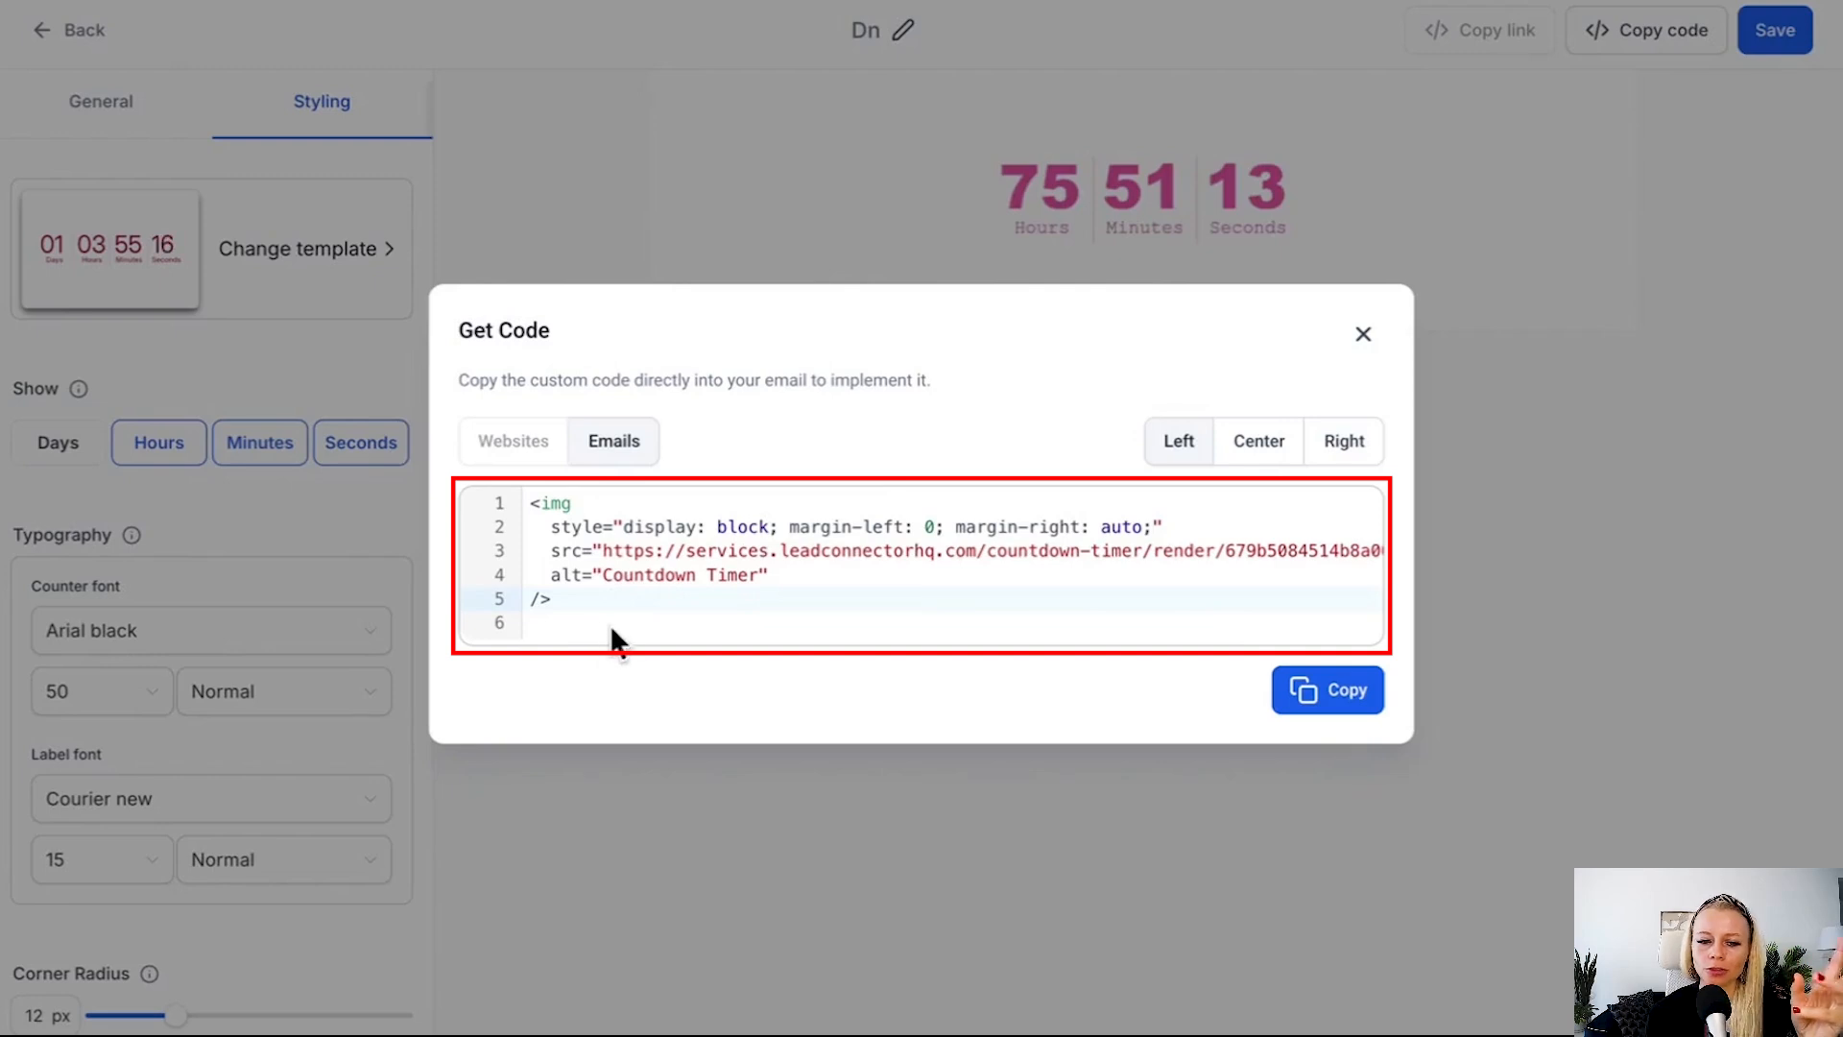
{"action": "left_click_drag", "start_coordinate": [578, 597], "coordinate": [516, 501]}
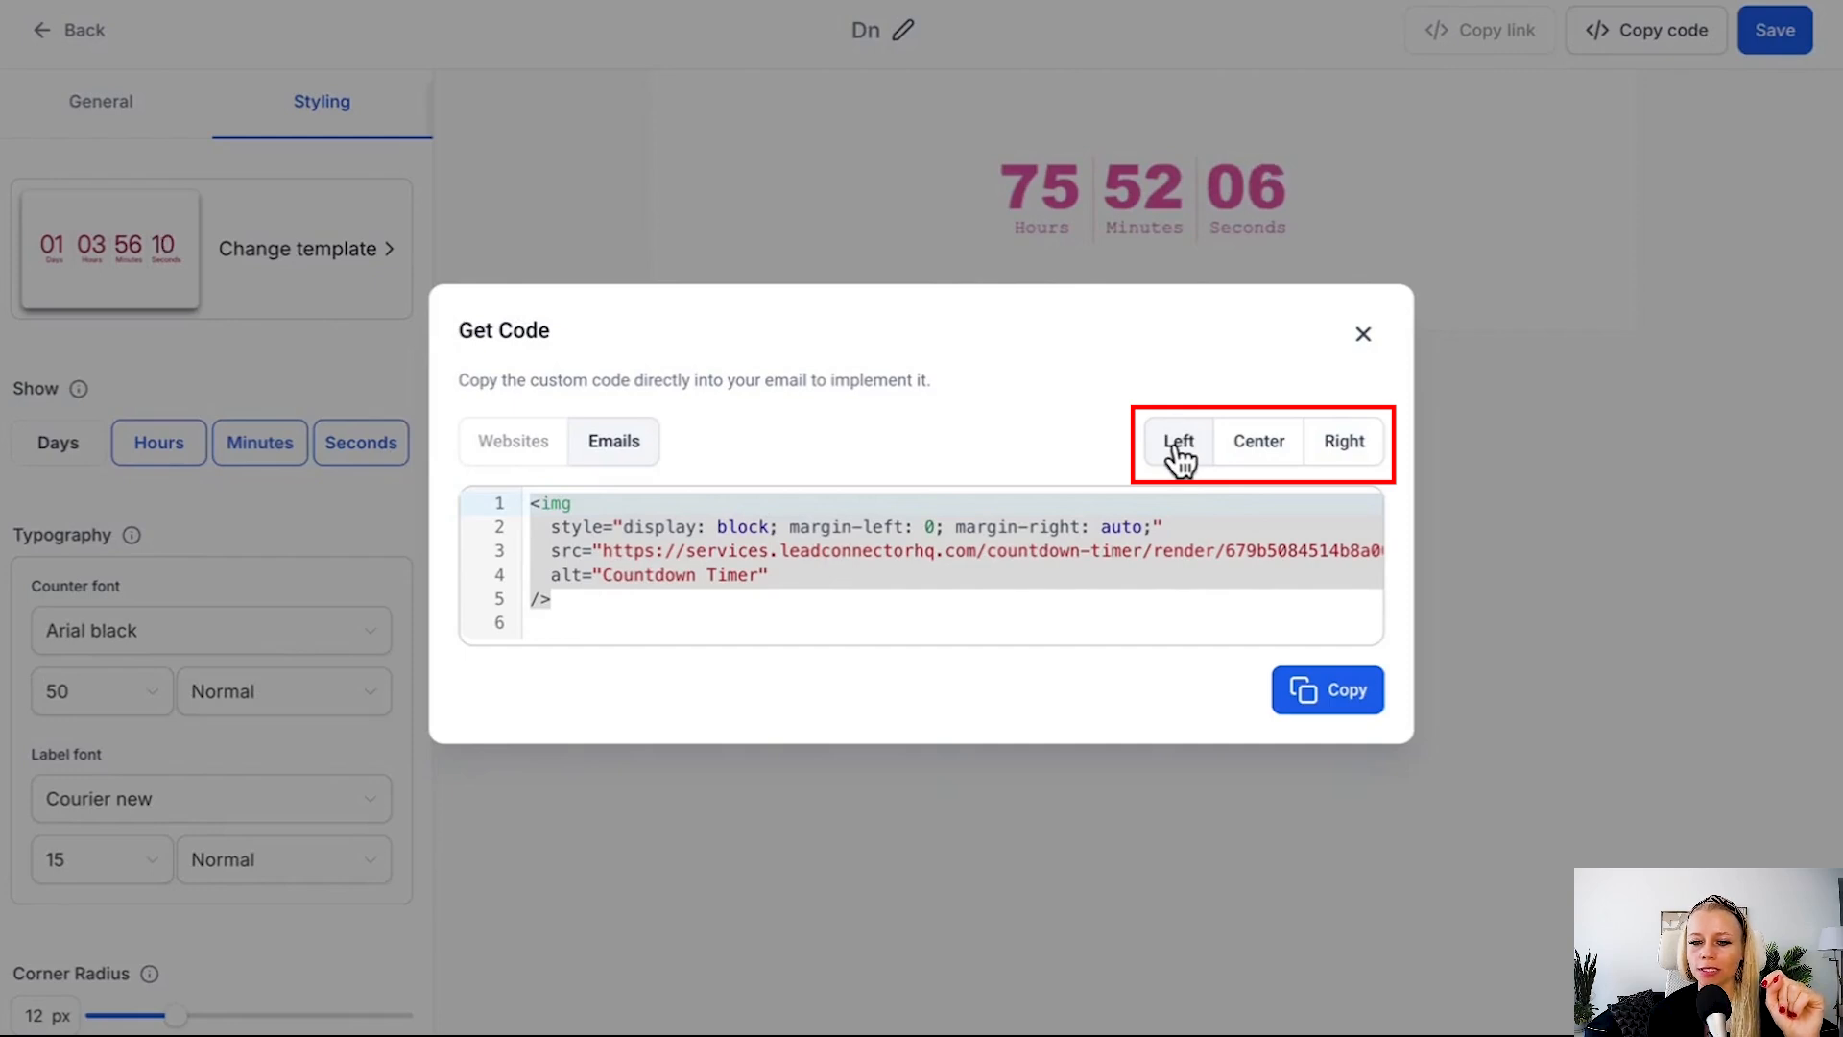
Try the Center and Right alignments for the email code, compare the margin values and return to Left.
{"action": "left_click", "coordinate": [1266, 475]}
{"action": "left_click", "coordinate": [1339, 458]}
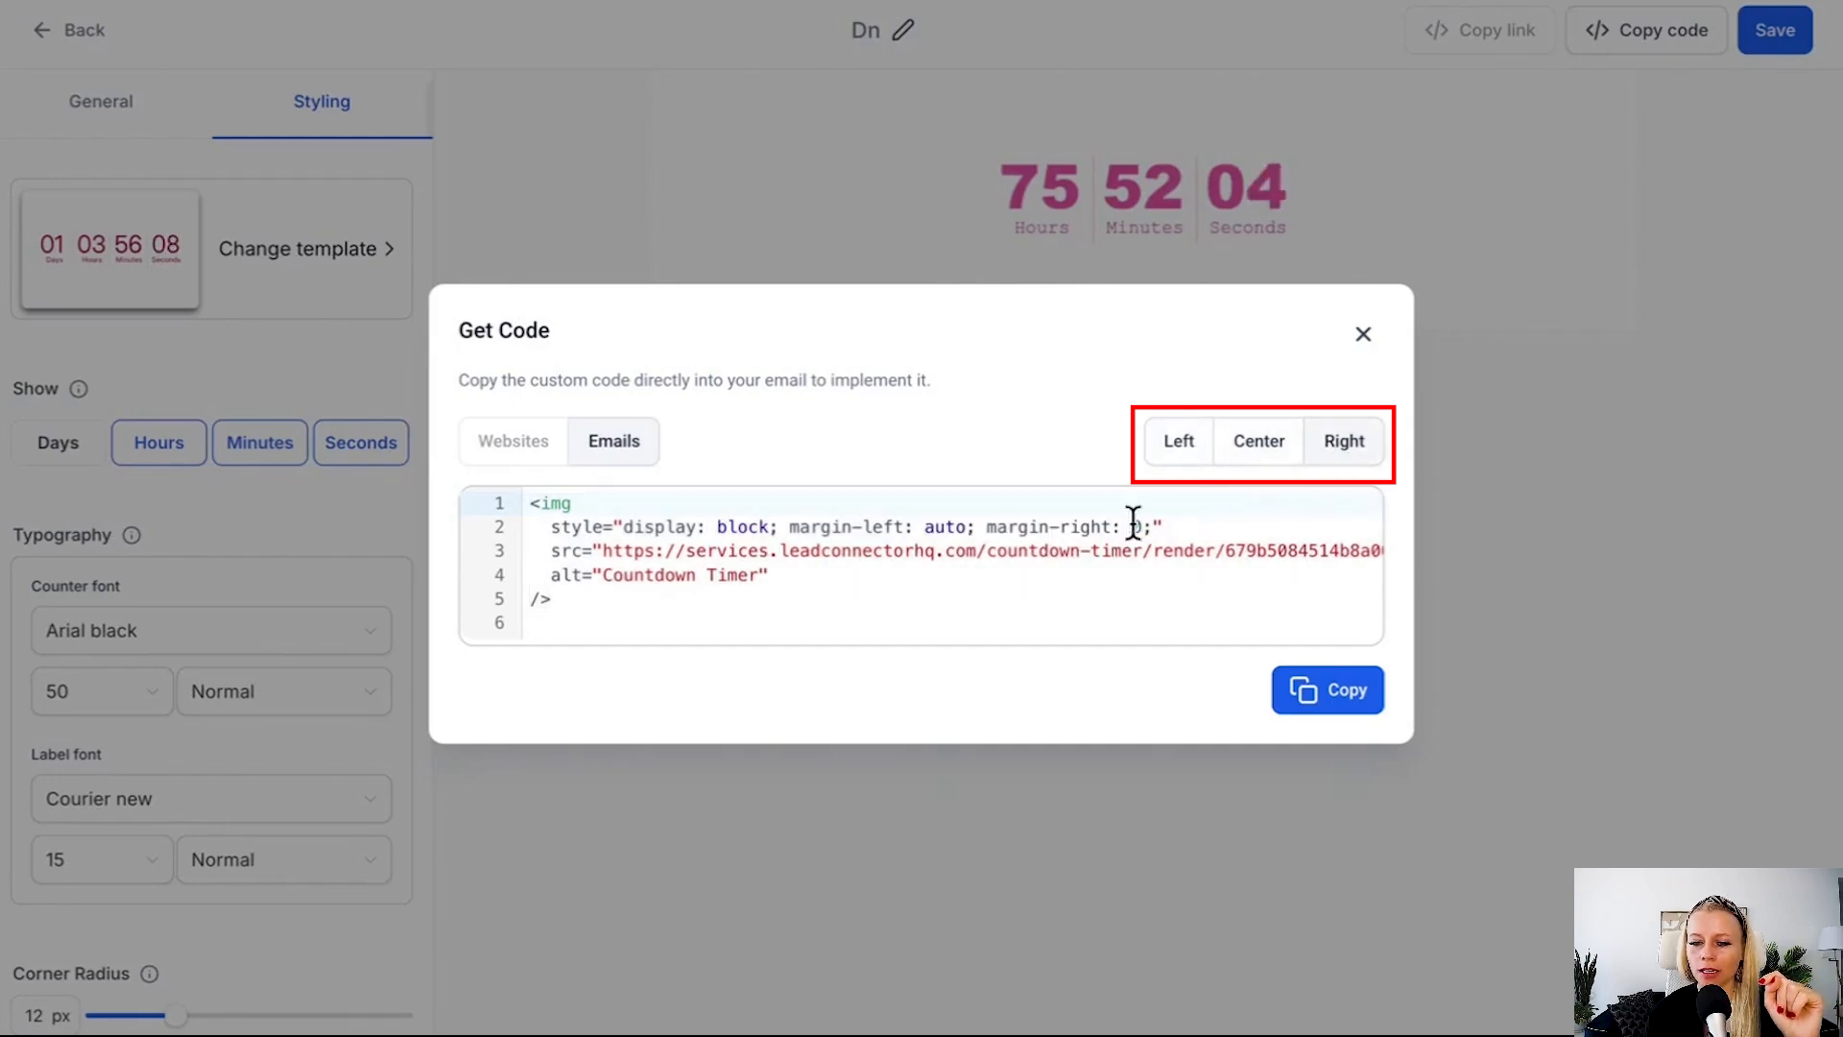
{"action": "left_click_drag", "start_coordinate": [1157, 522], "coordinate": [1130, 533]}
{"action": "left_click", "coordinate": [1229, 455]}
{"action": "left_click", "coordinate": [1329, 453]}
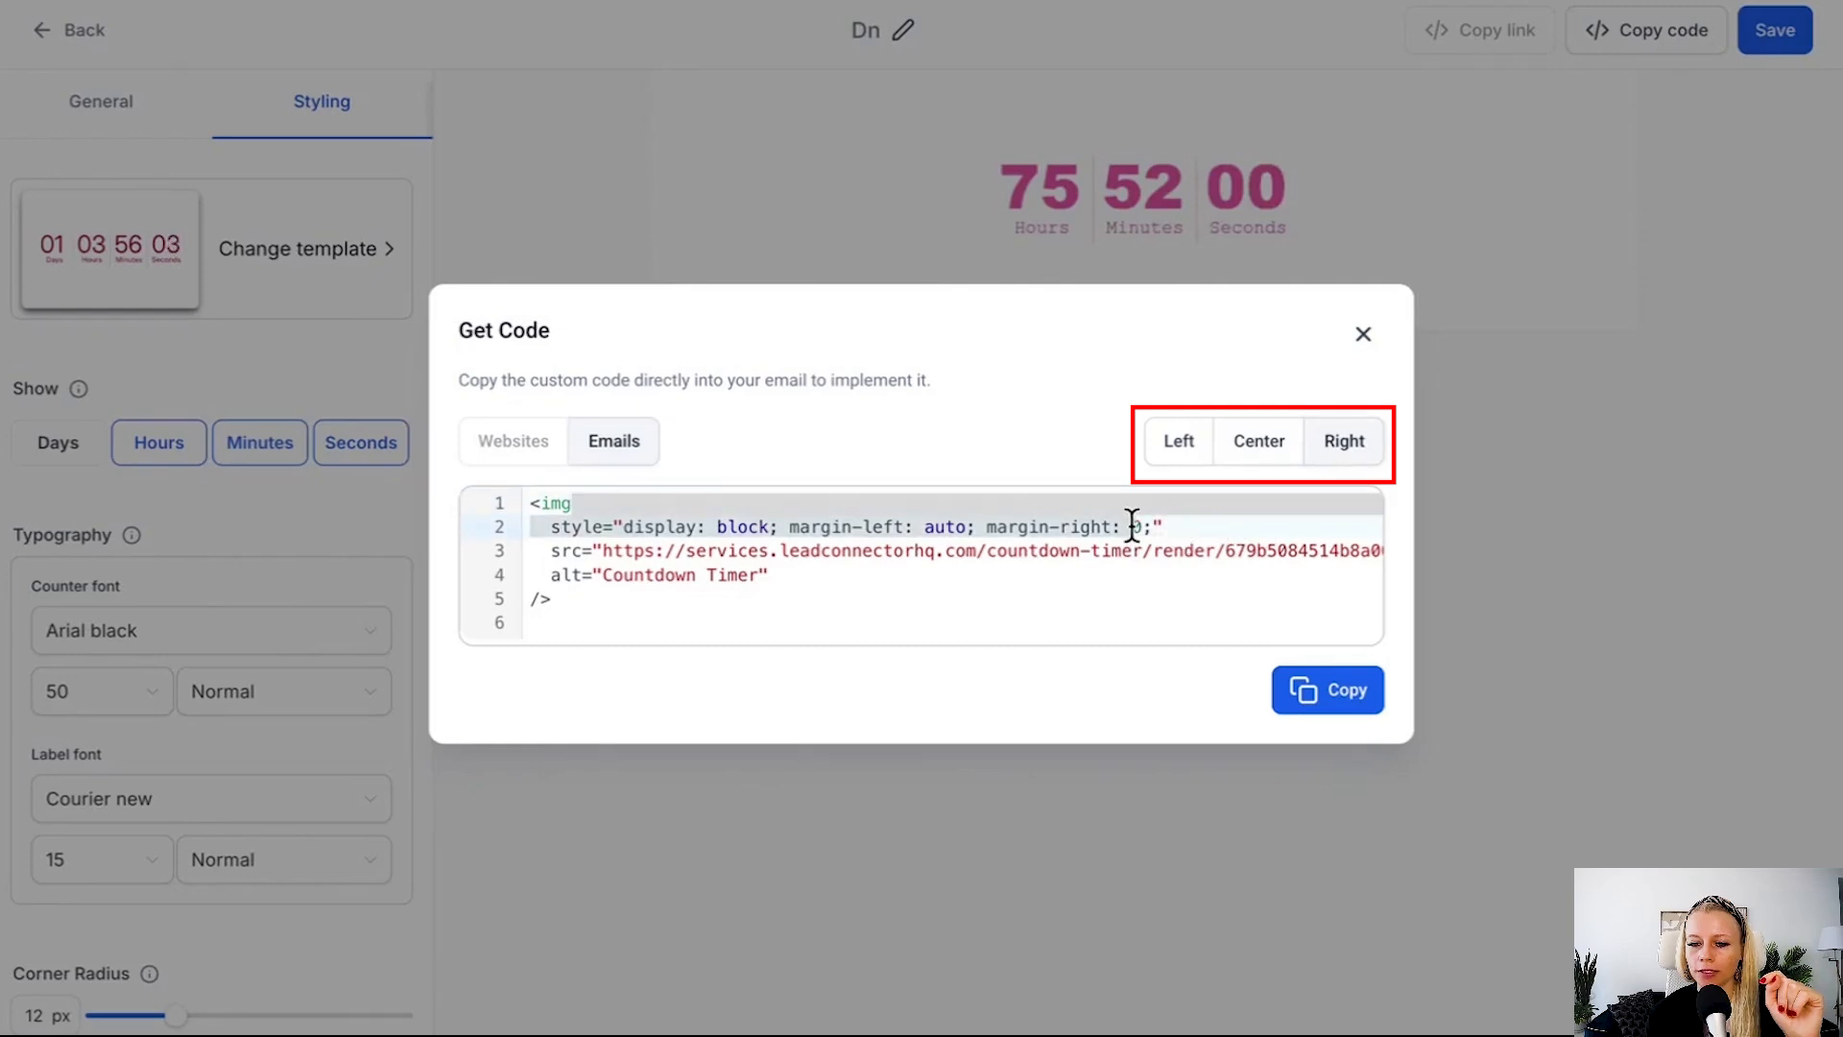
{"action": "left_click", "coordinate": [1195, 443]}
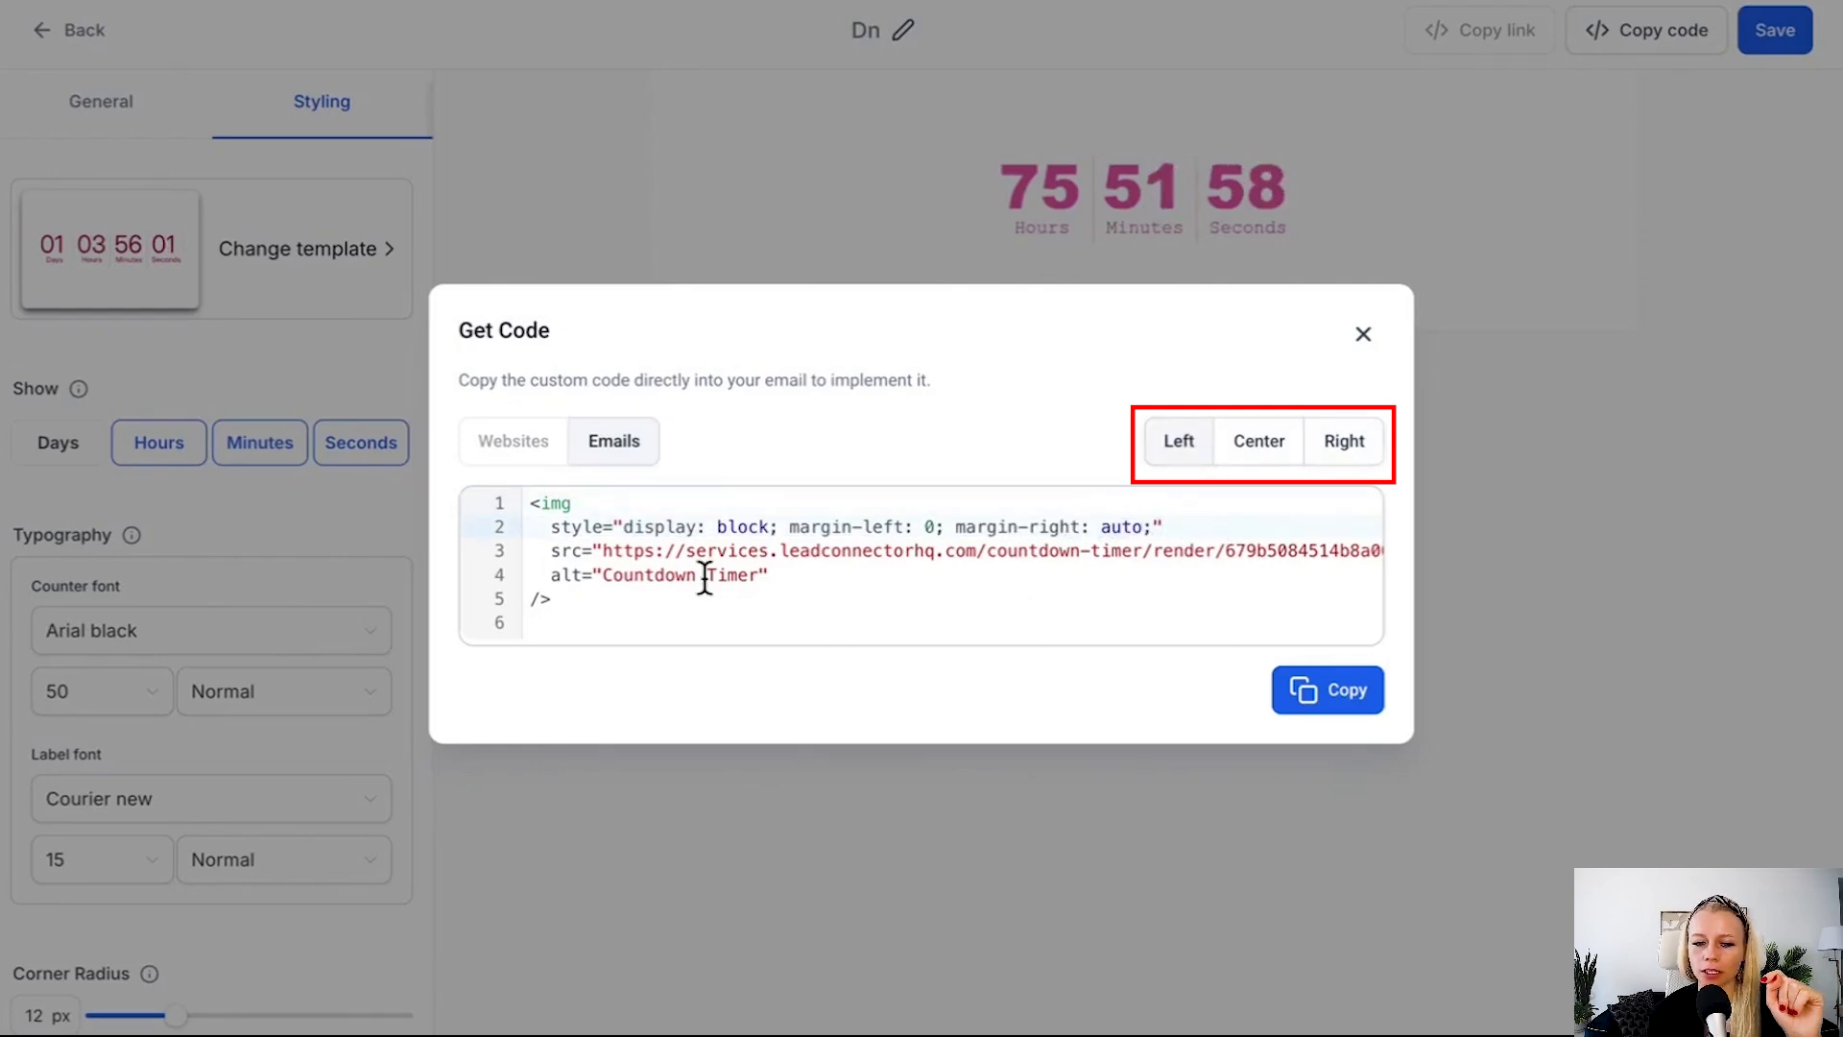
Copy the complete left-aligned email code of the countdown timer to the clipboard.
{"action": "left_click_drag", "start_coordinate": [576, 624], "coordinate": [523, 501]}
{"action": "right_click", "coordinate": [634, 511]}
{"action": "left_click", "coordinate": [747, 574]}
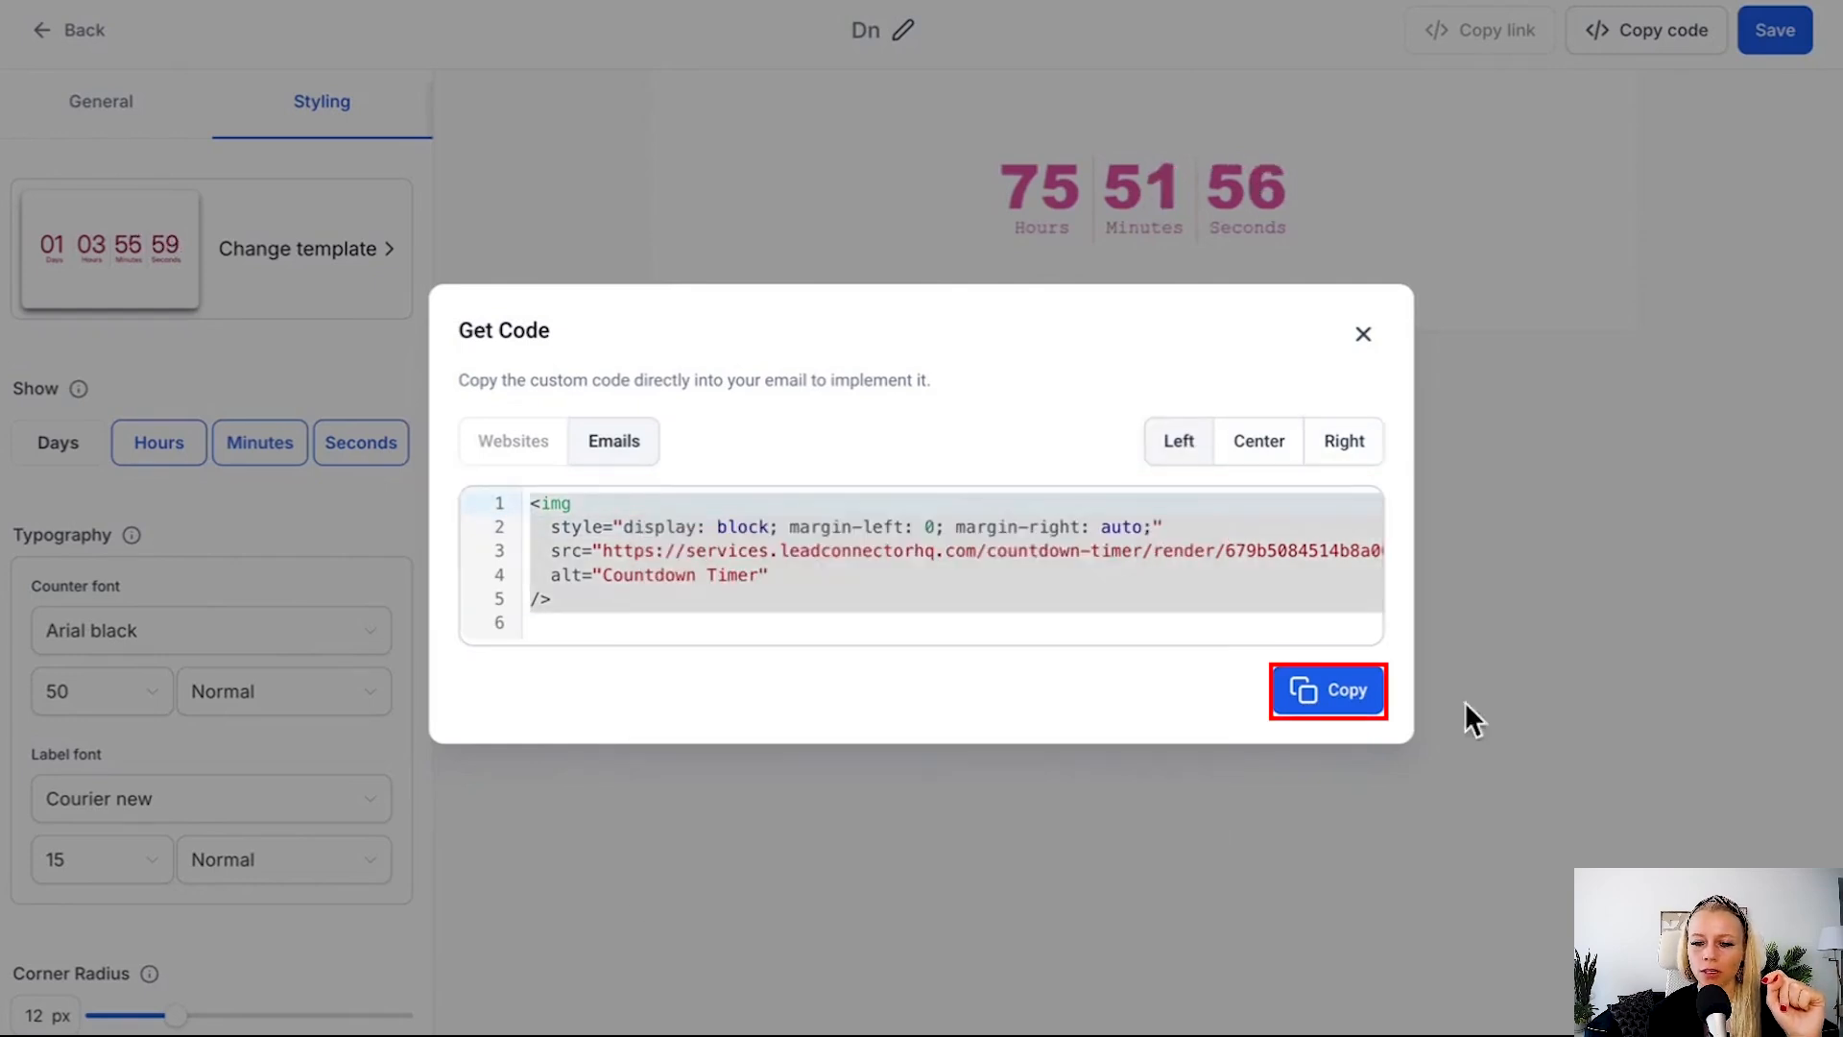
{"action": "left_click", "coordinate": [1358, 706]}
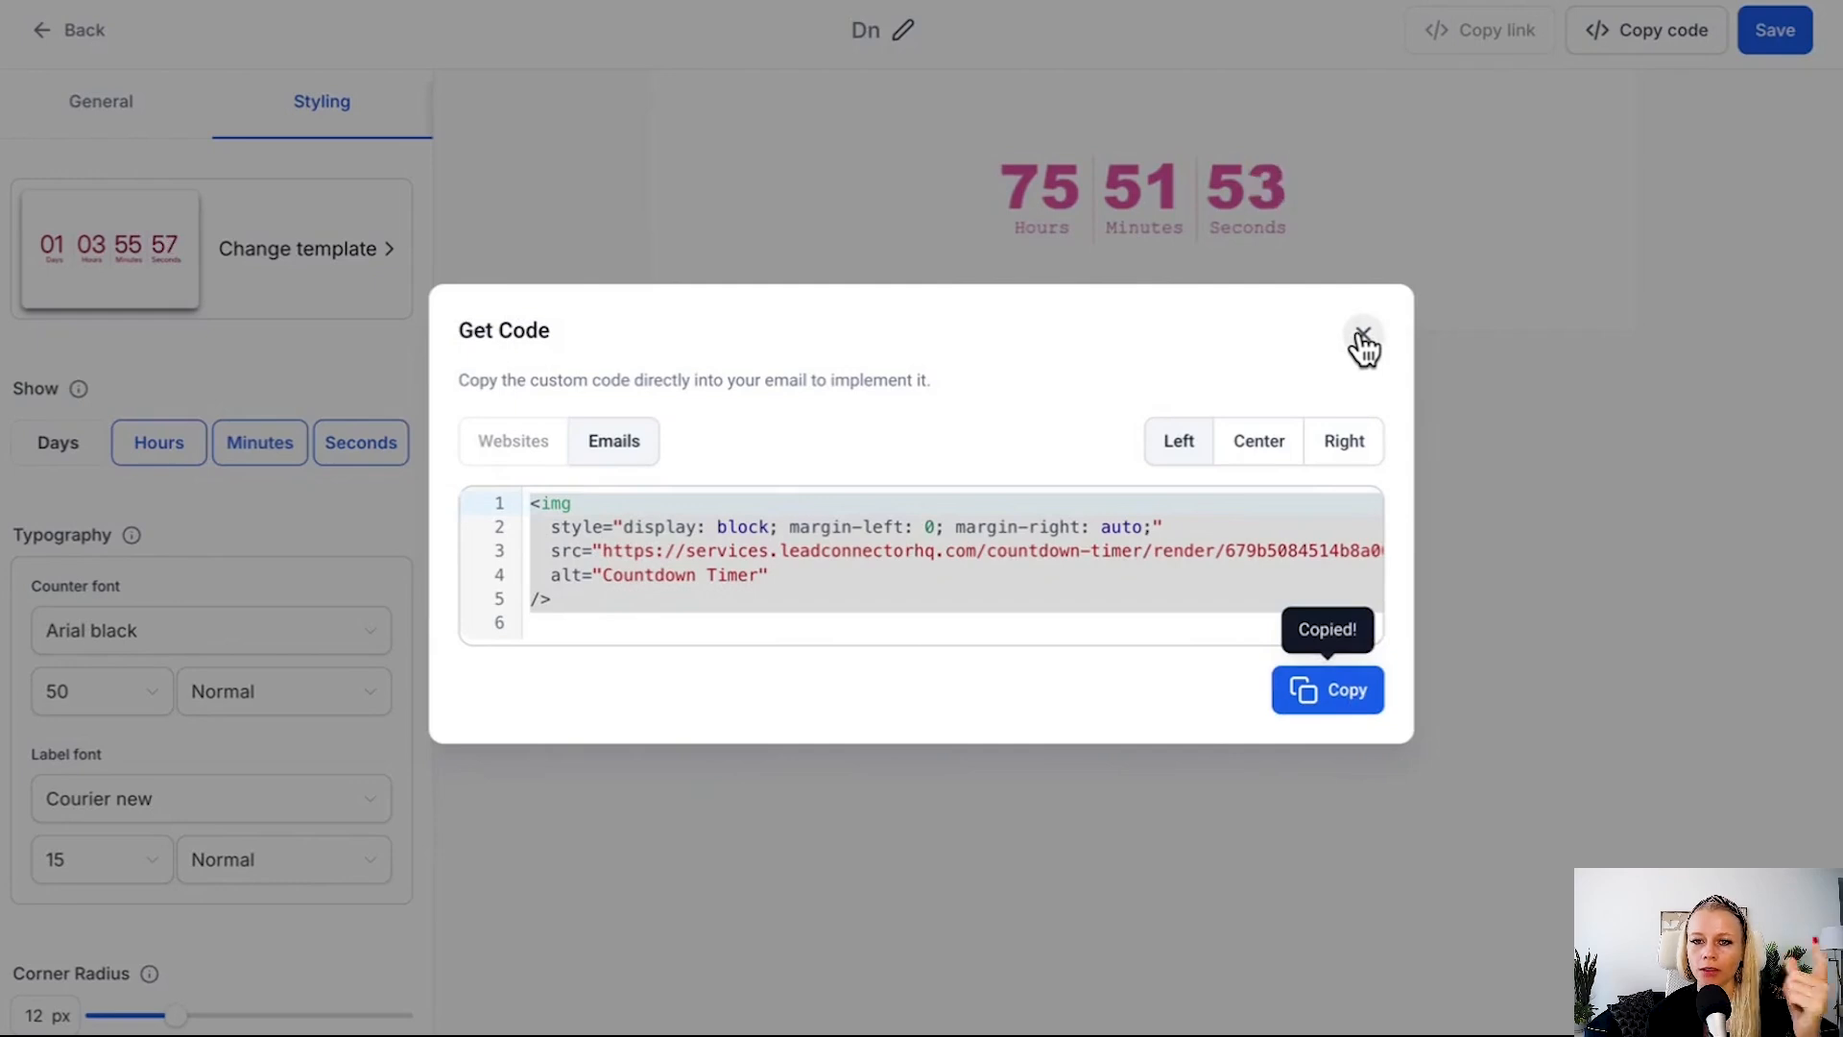